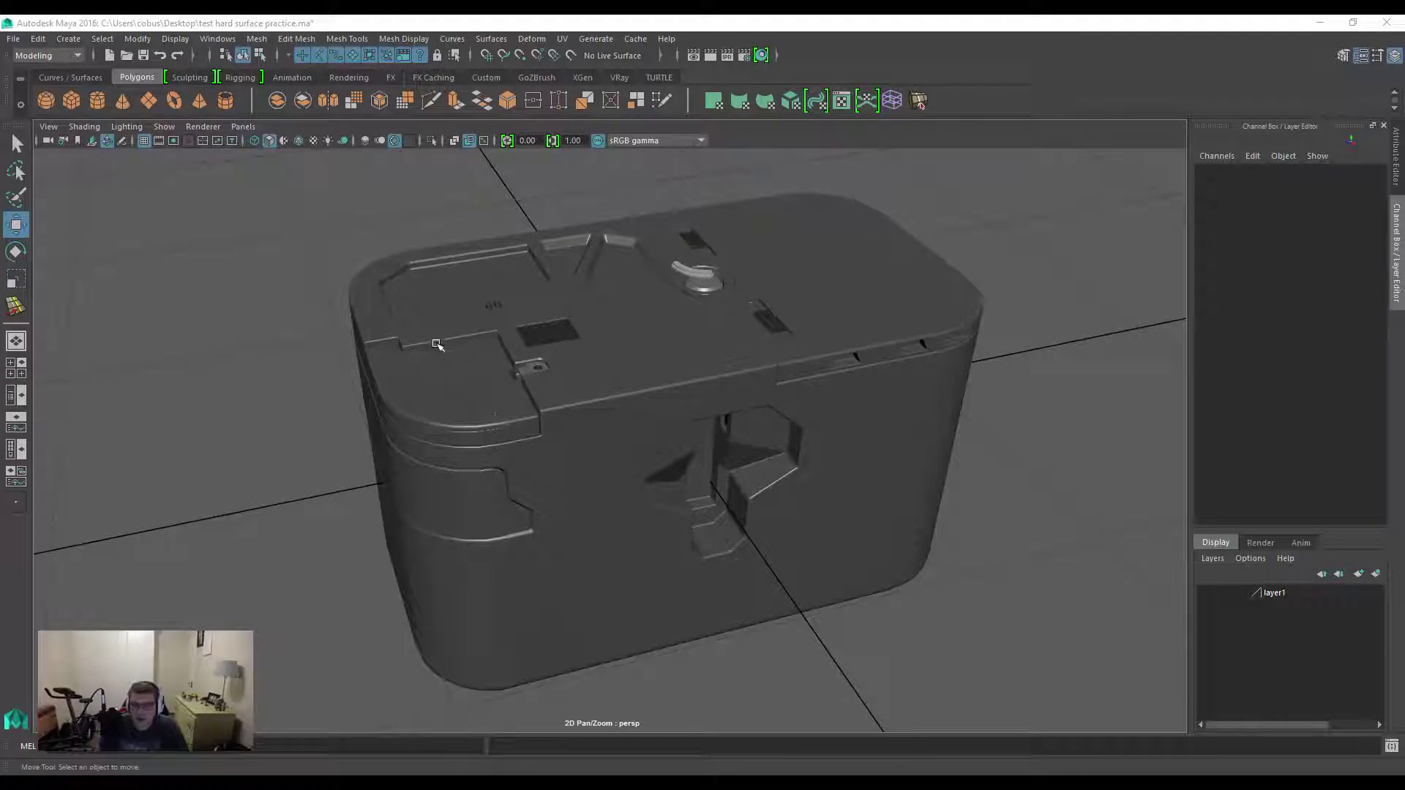
Isolate the curved side panel wrapping around the rounded end of the box.
alt+drag(443, 341, 482, 336)
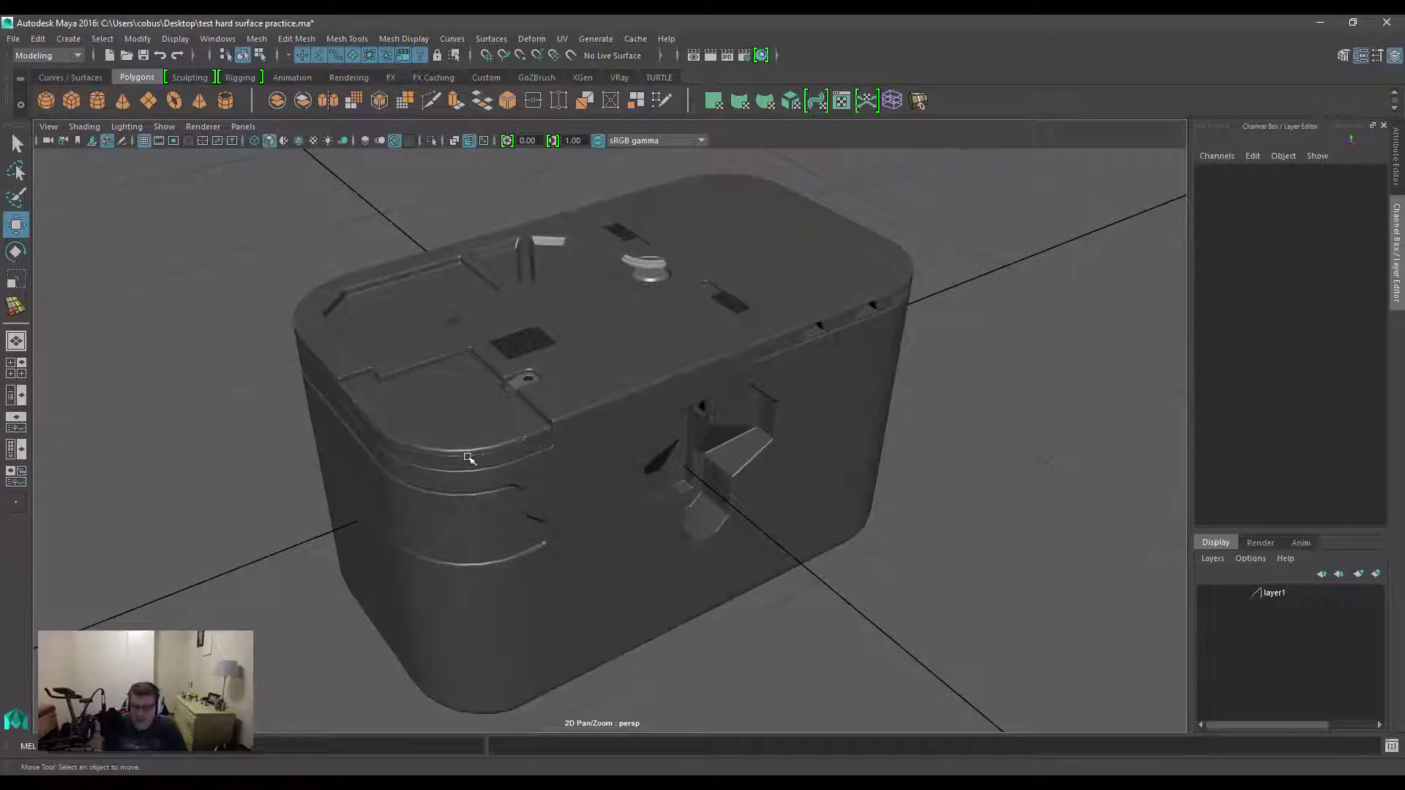
scroll(459, 542, up, 3)
click(461, 550)
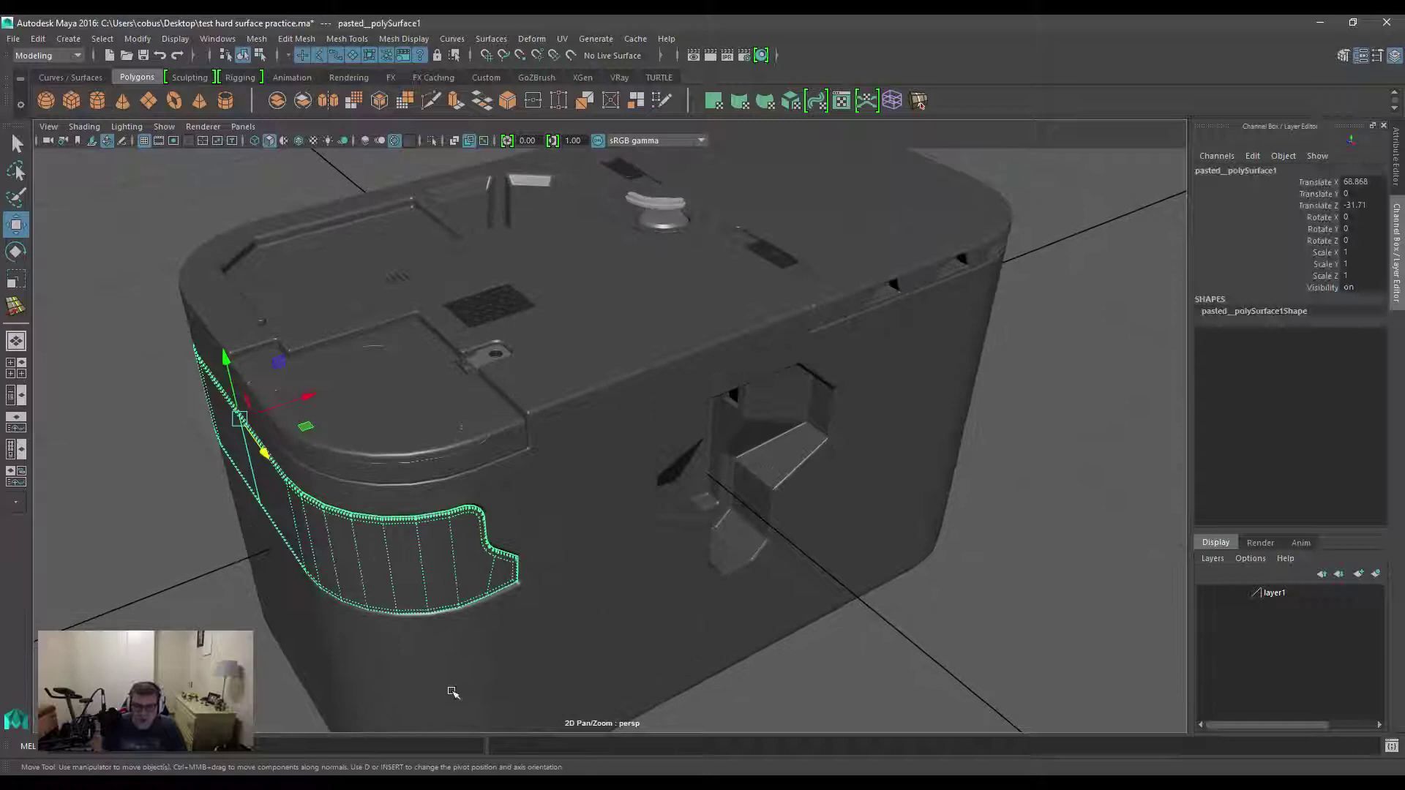
key(ctrl+1)
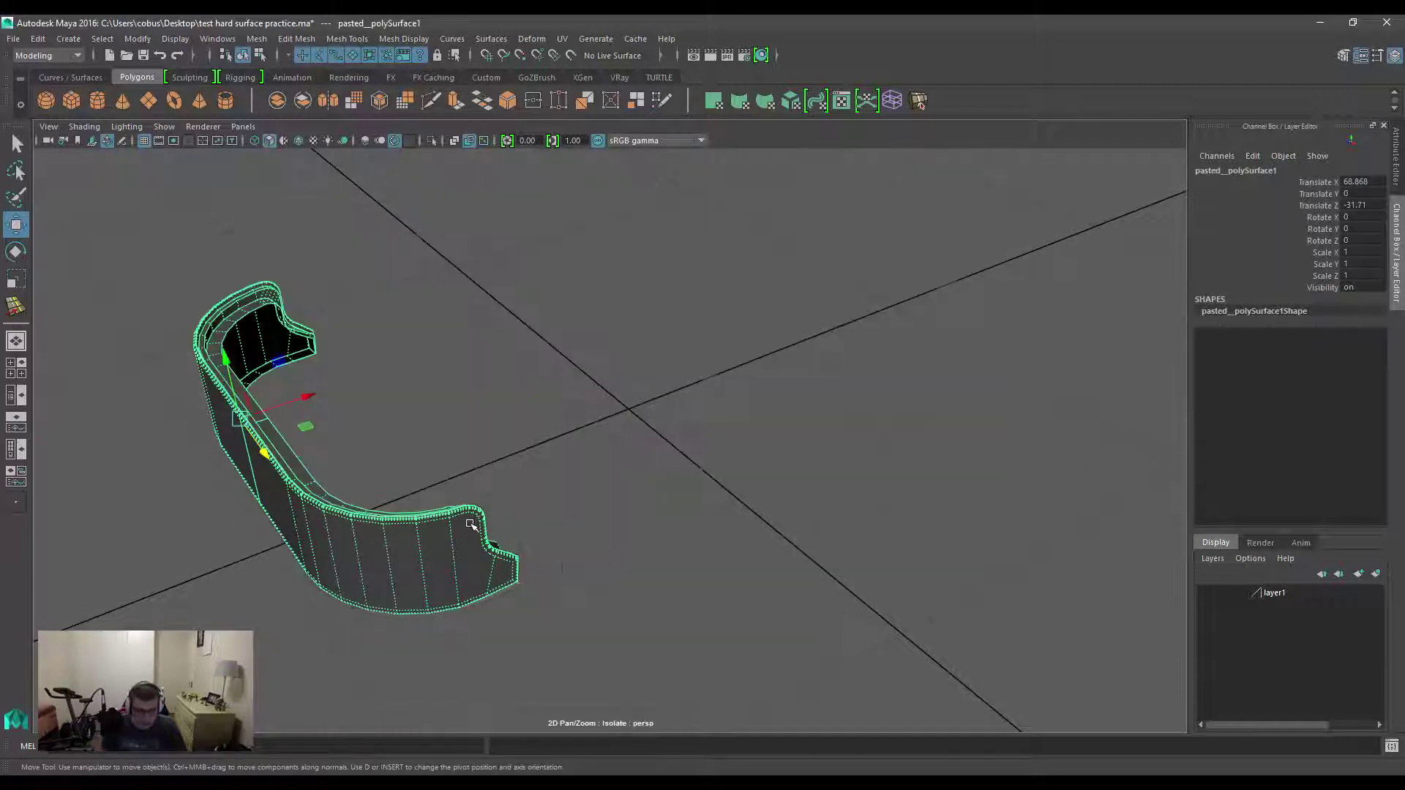
Examine the isolated panel's inner ledge, beveled rim and rounded corner wireframe up close.
alt+drag(560, 546, 784, 564)
scroll(784, 564, up, 3)
alt+middle_drag(736, 446, 652, 515)
scroll(700, 537, up, 2)
alt+middle_drag(503, 369, 549, 417)
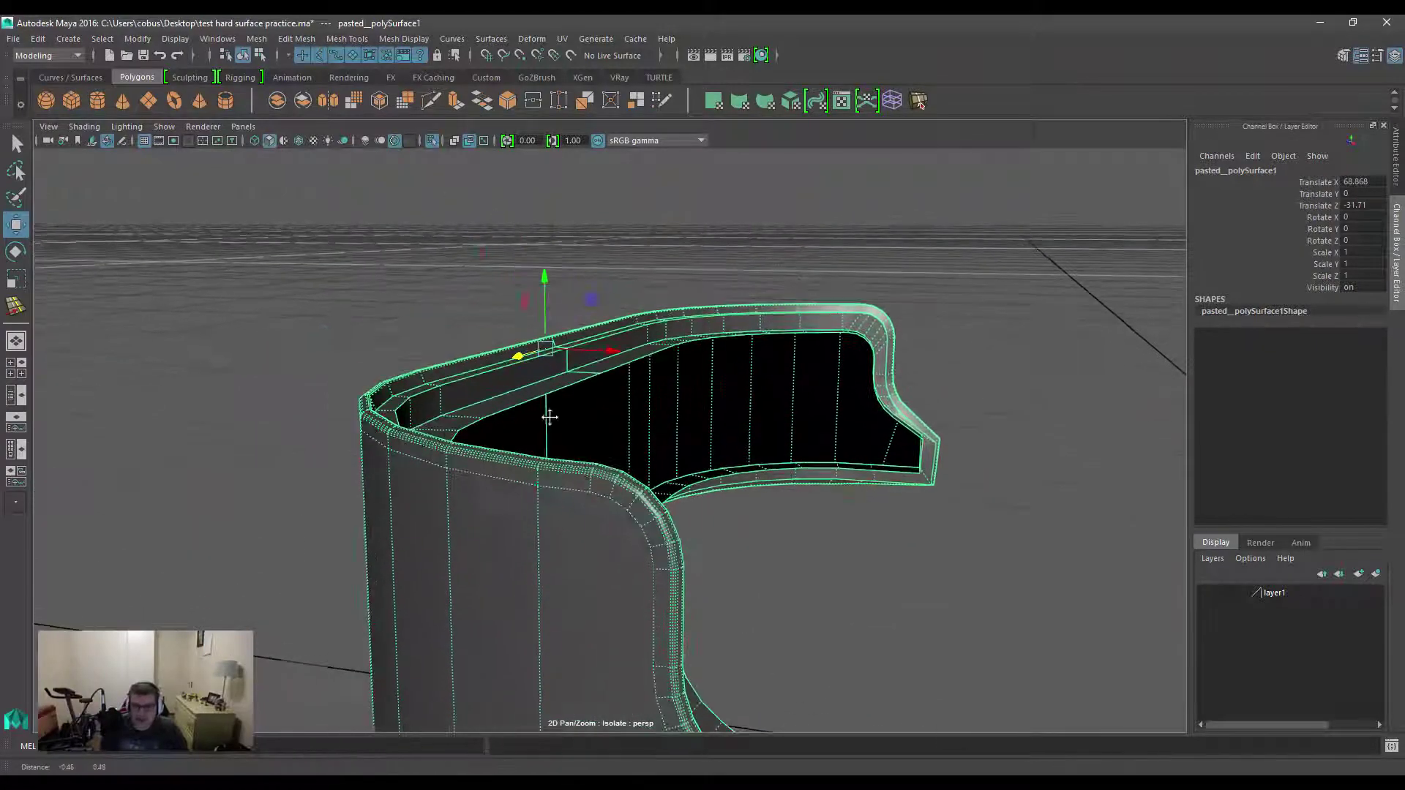
alt+drag(549, 417, 520, 420)
alt+middle_drag(521, 420, 603, 317)
scroll(603, 317, up, 2)
alt+middle_drag(465, 454, 507, 470)
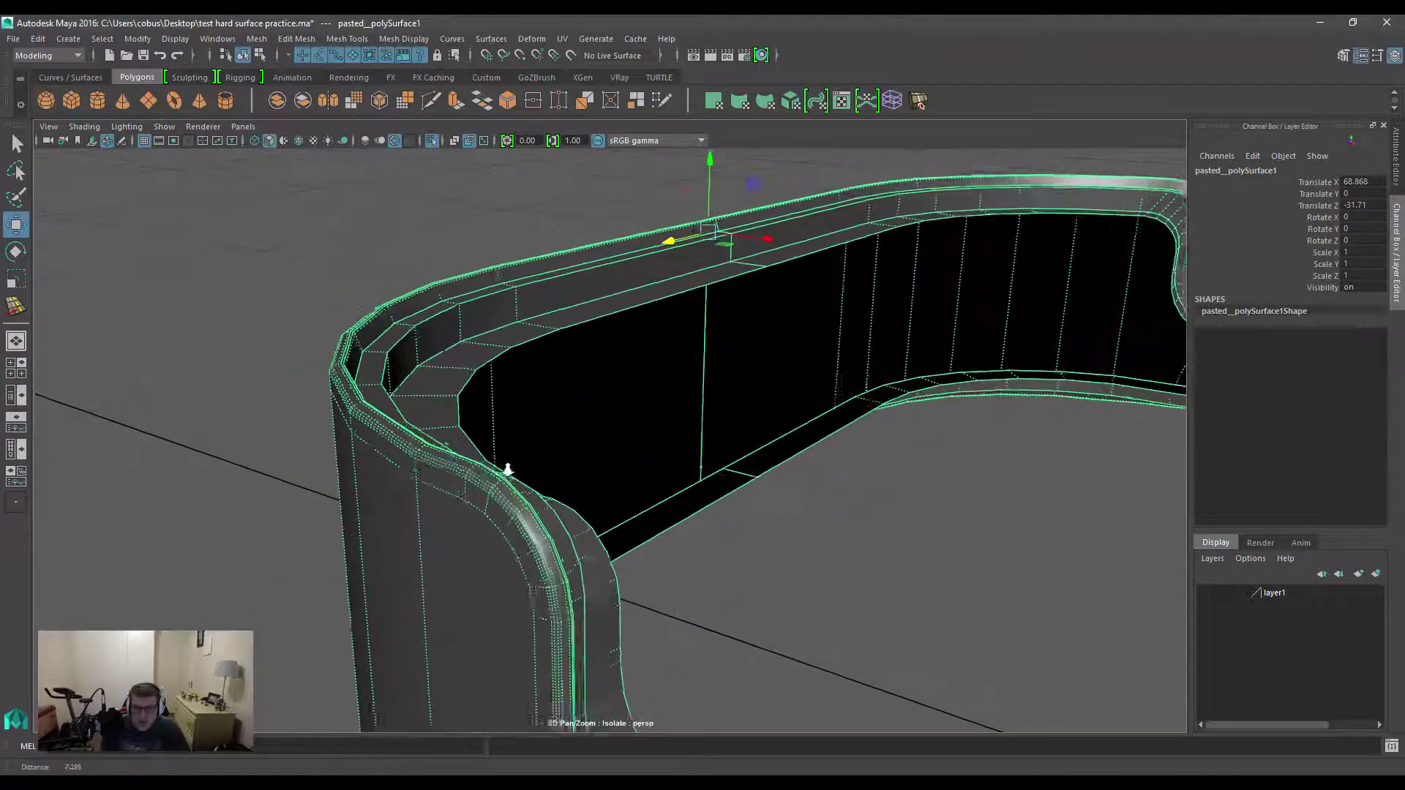
scroll(508, 470, up, 3)
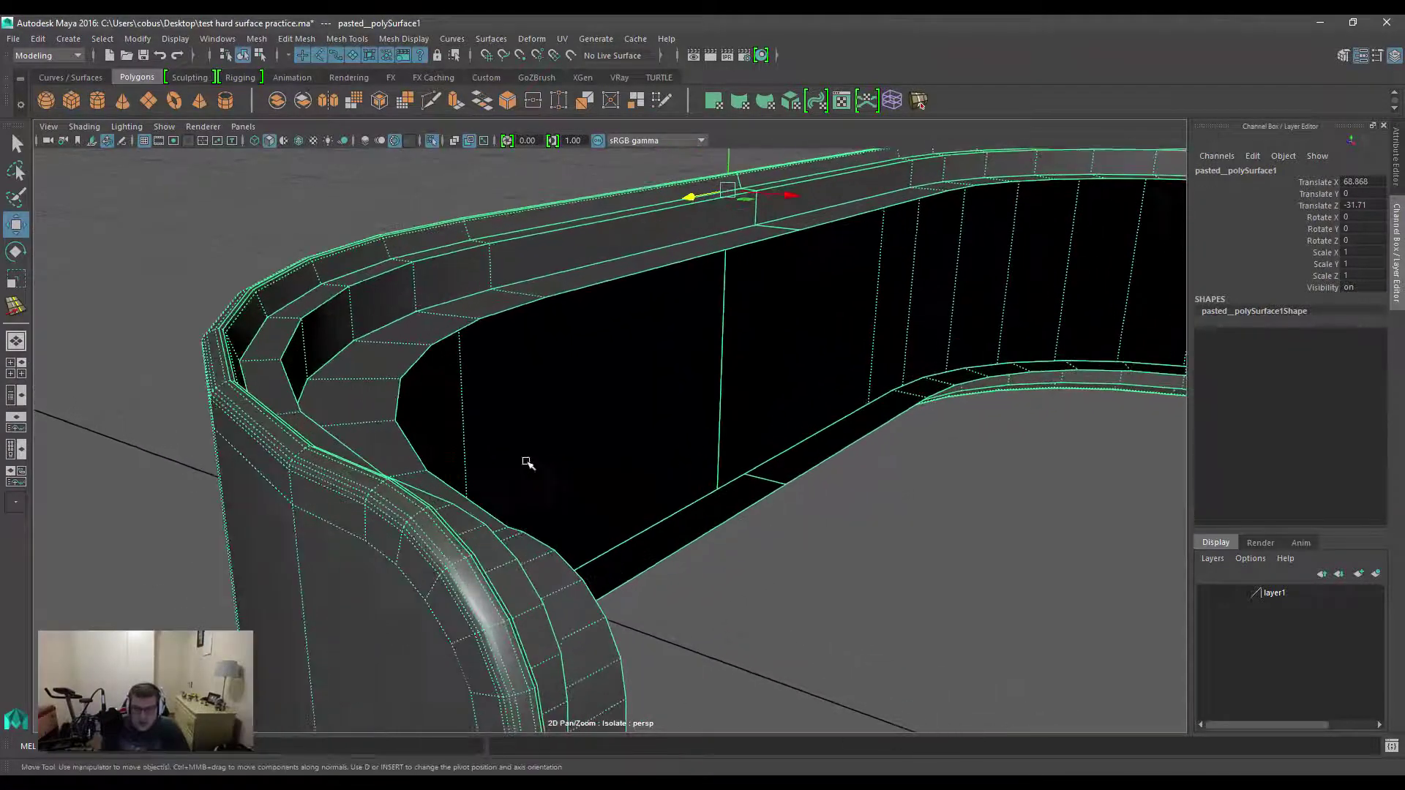
Activate Slide Edge and select the short edges running across the beveled rim where the panel's corner starts curving.
click(297, 39)
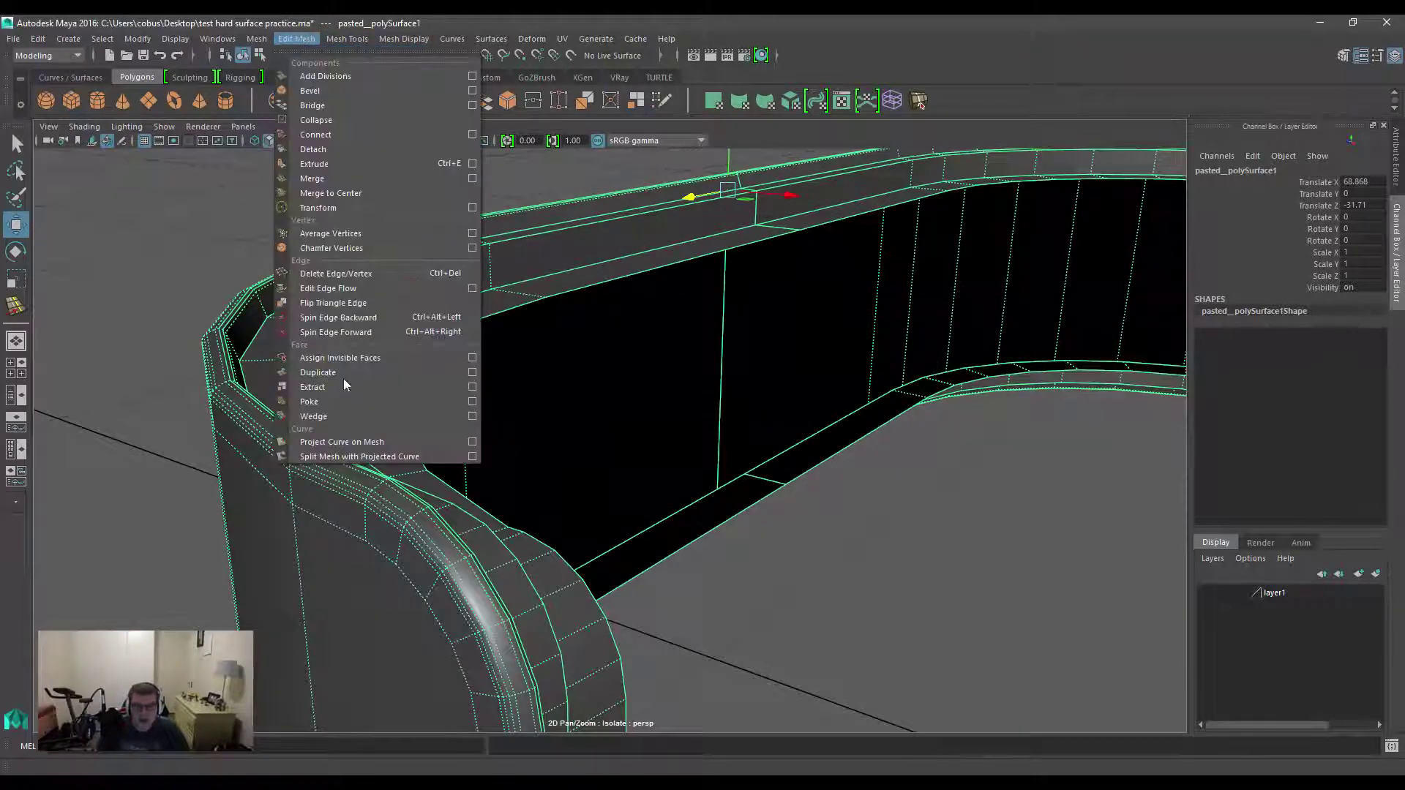
click(296, 39)
click(347, 39)
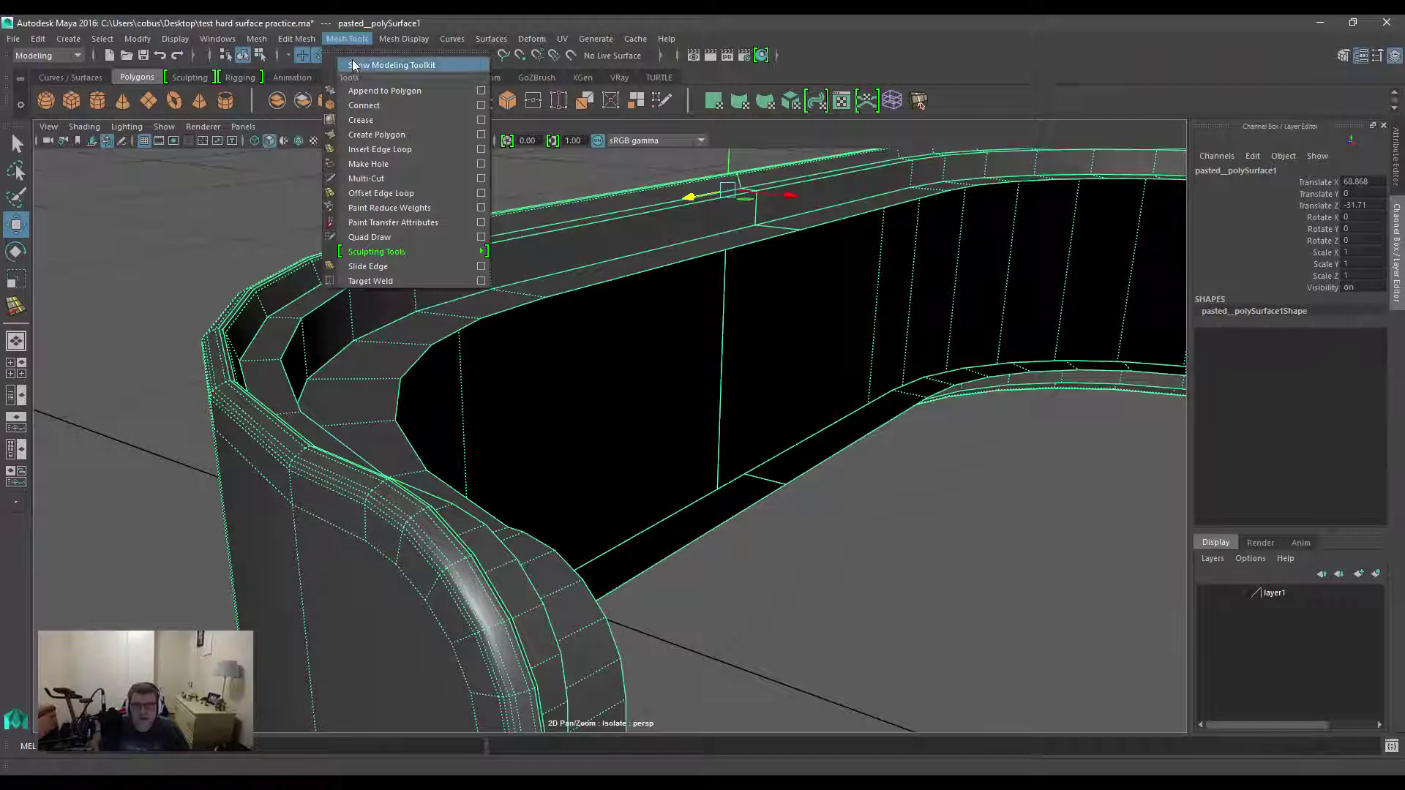
click(368, 266)
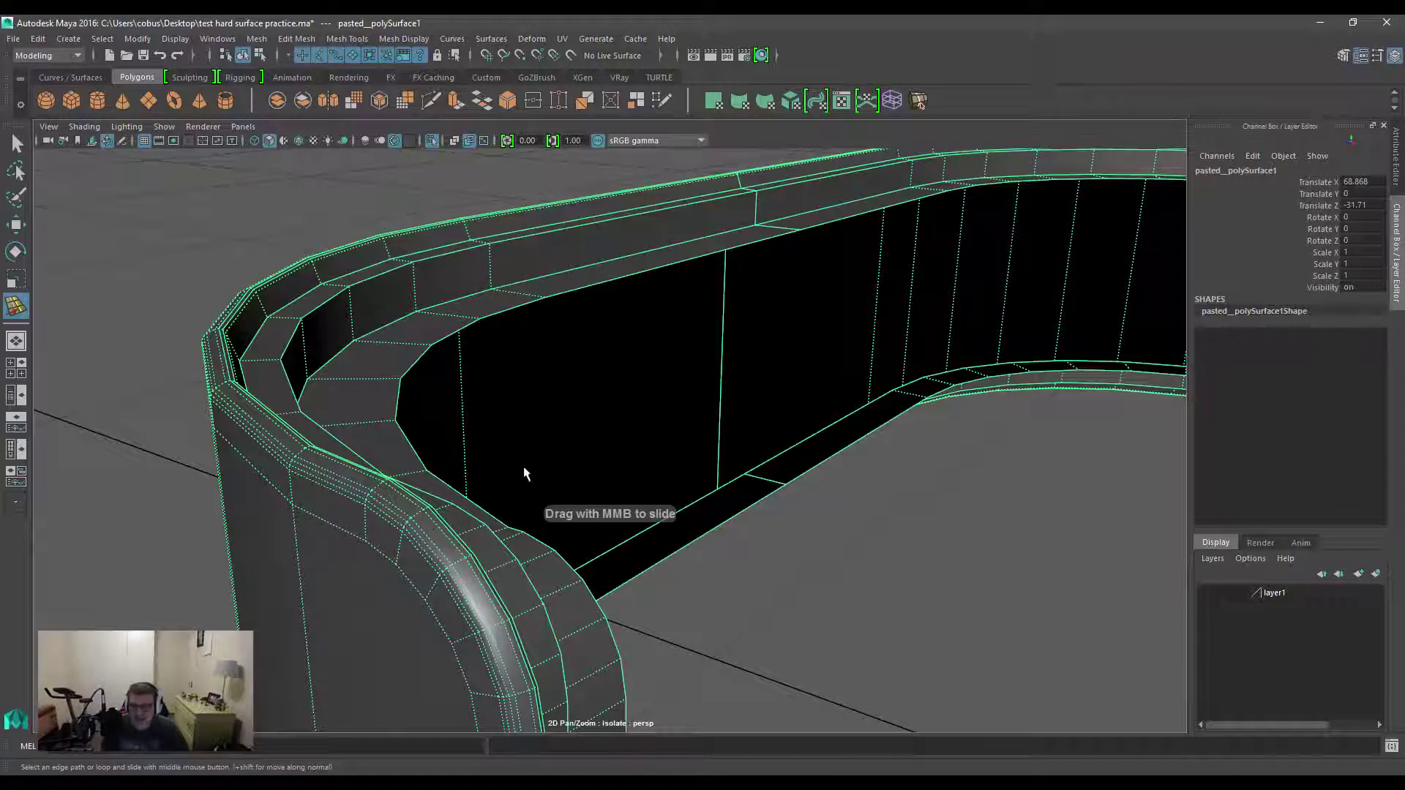
alt+drag(517, 473, 576, 489)
alt+middle_drag(577, 489, 337, 402)
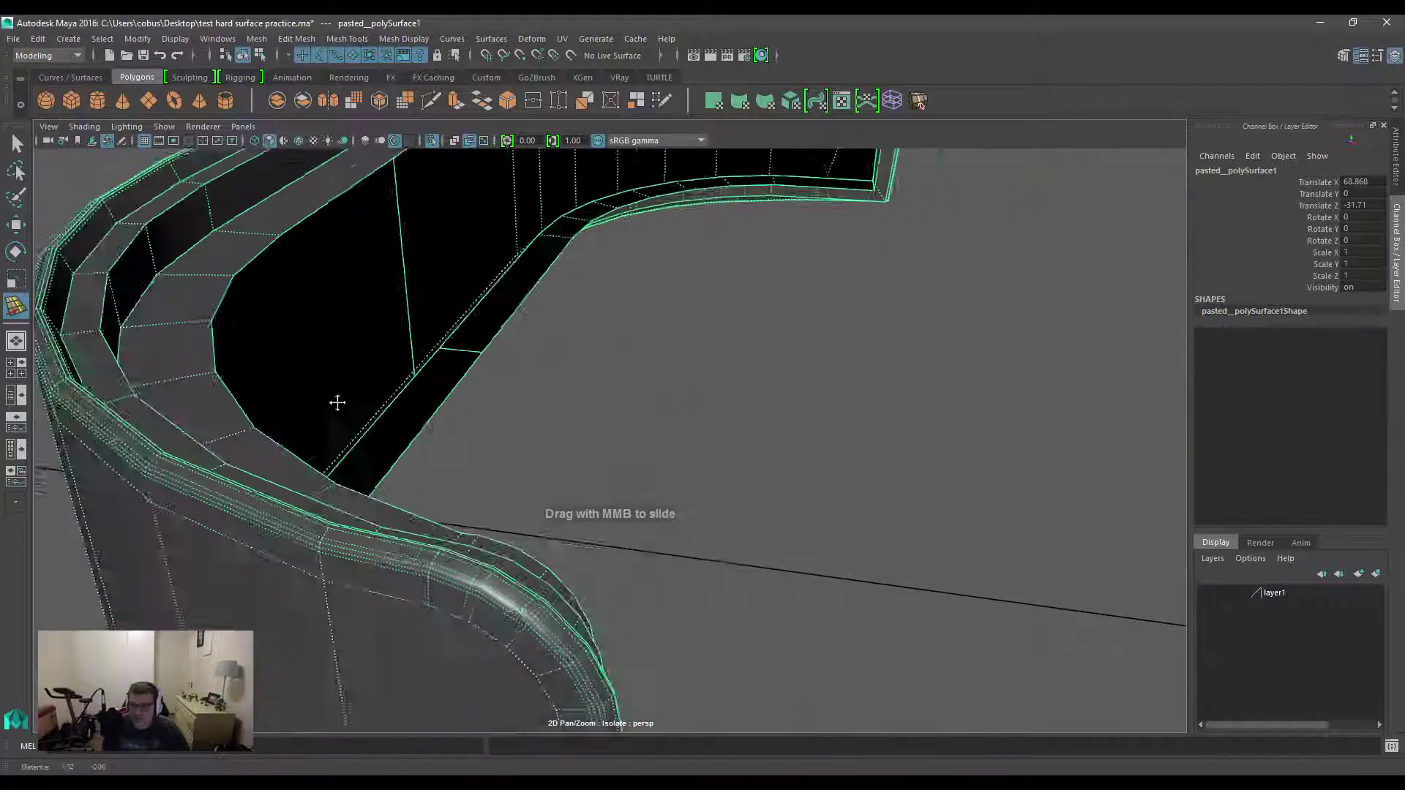
alt+drag(337, 402, 300, 558)
click(284, 418)
alt+drag(284, 419, 609, 509)
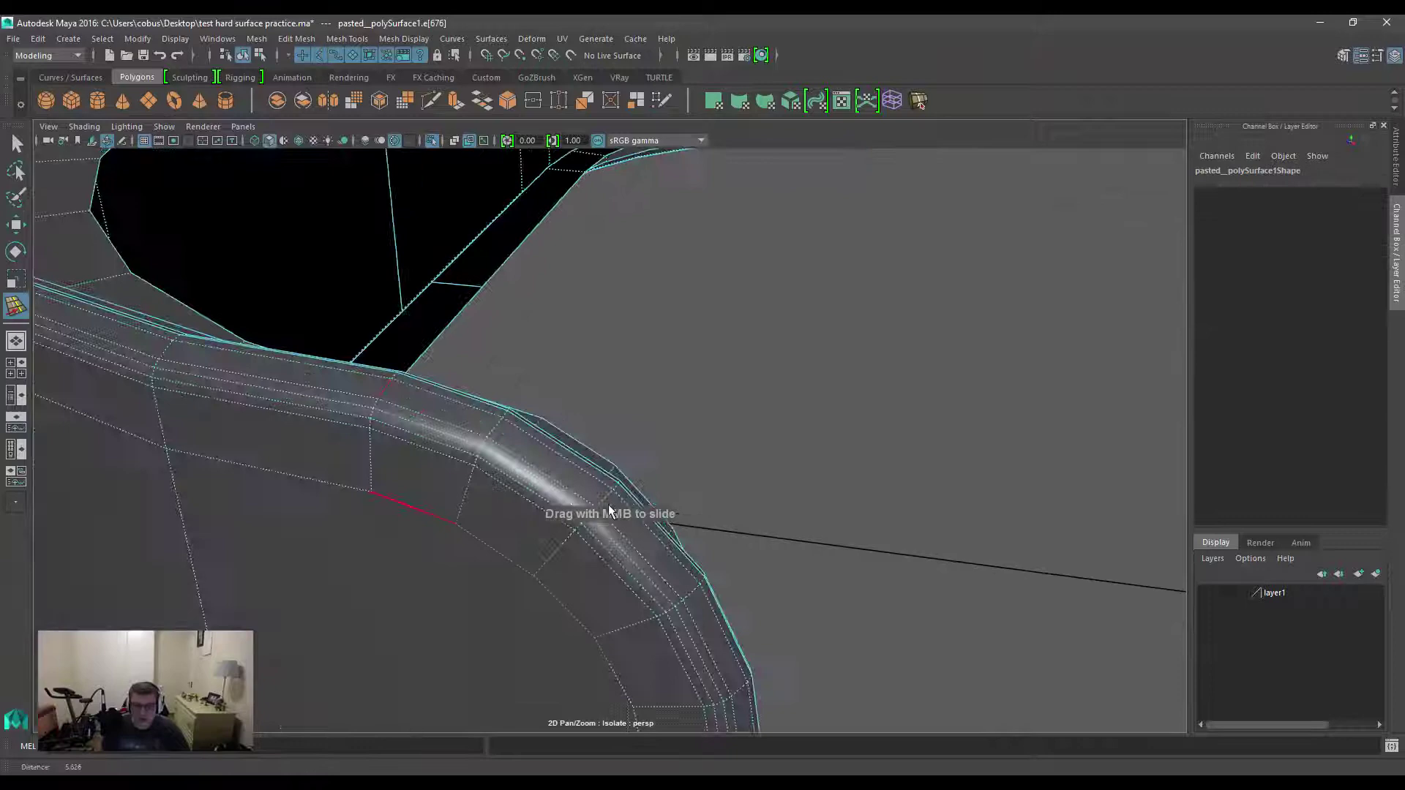
click(396, 408)
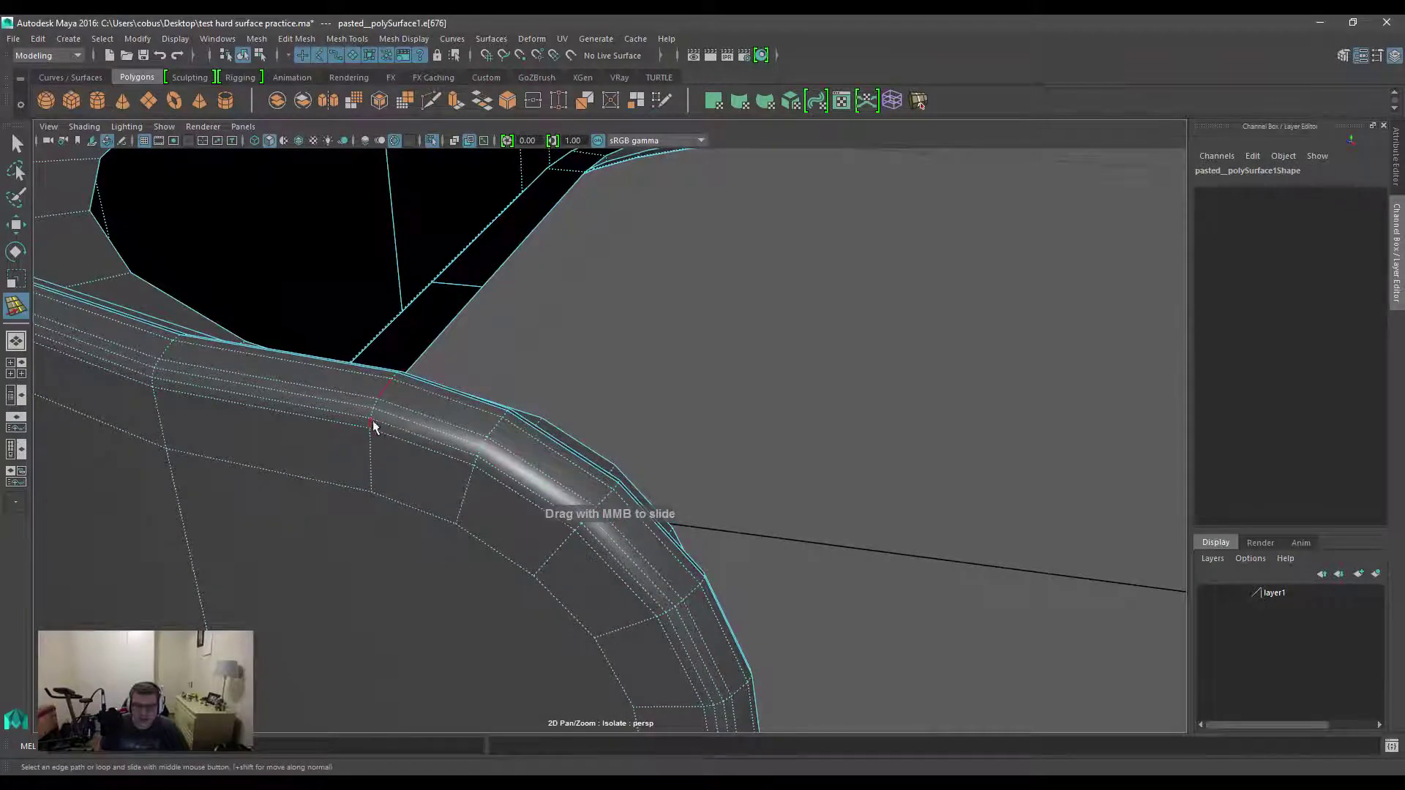
alt+drag(418, 423, 373, 401)
alt+middle_drag(373, 402, 401, 388)
click(402, 388)
alt+drag(401, 388, 517, 370)
alt+right_drag(518, 370, 612, 400)
alt+drag(611, 406, 460, 241)
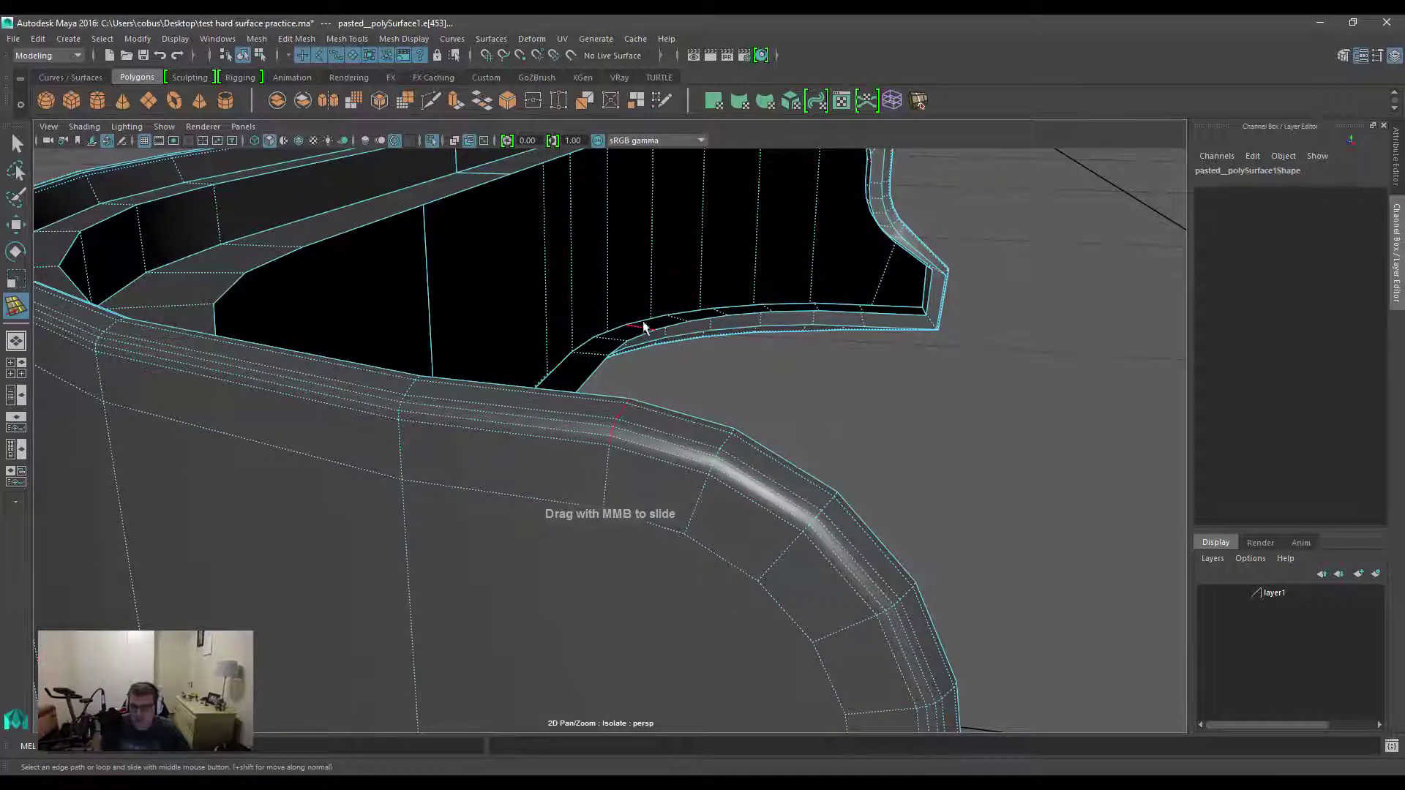
Try sliding the selected crosswise edges both ways along the panel's beveled rim.
mouse_move(613, 316)
middle_down()
mouse_move(635, 313)
mouse_move(577, 316)
mouse_move(620, 316)
middle_up()
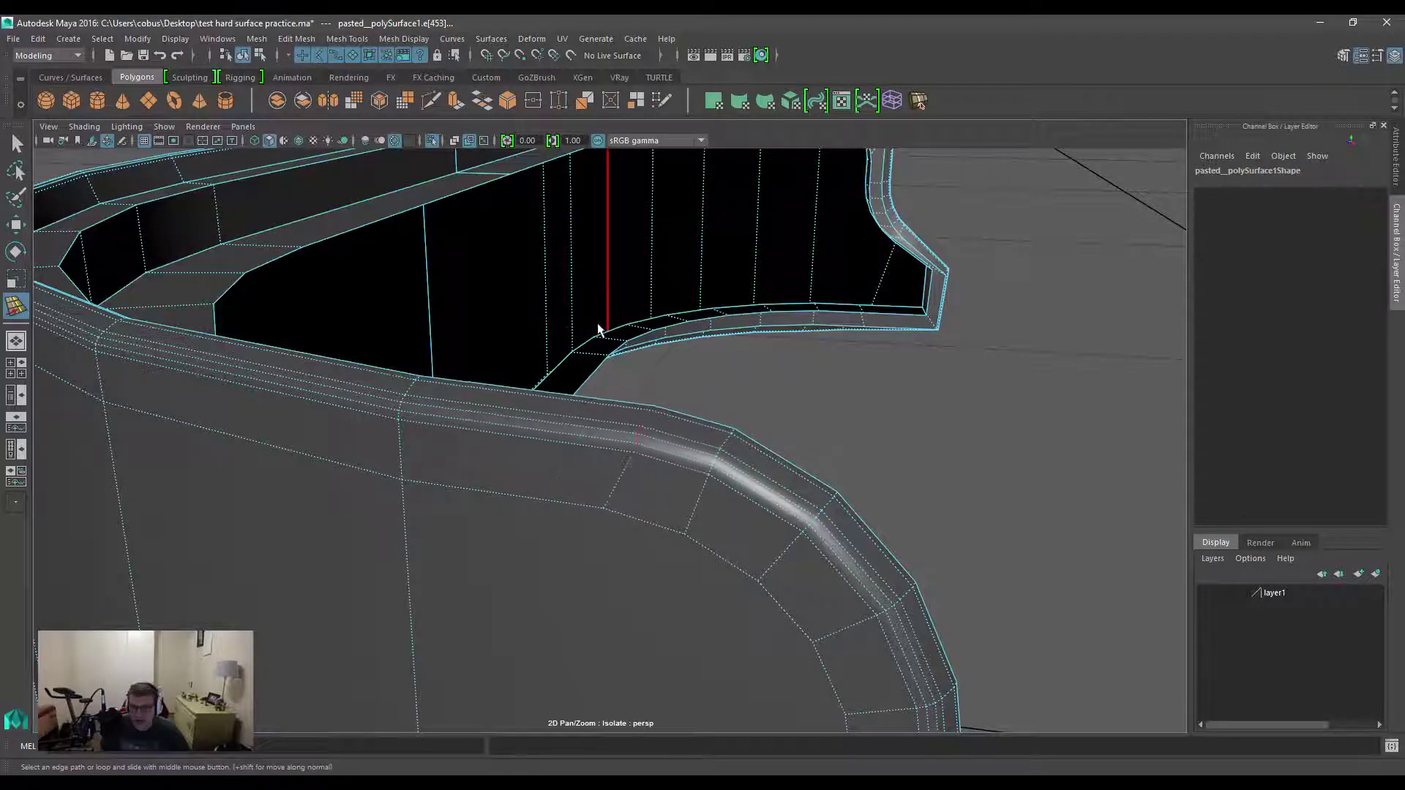
click(441, 376)
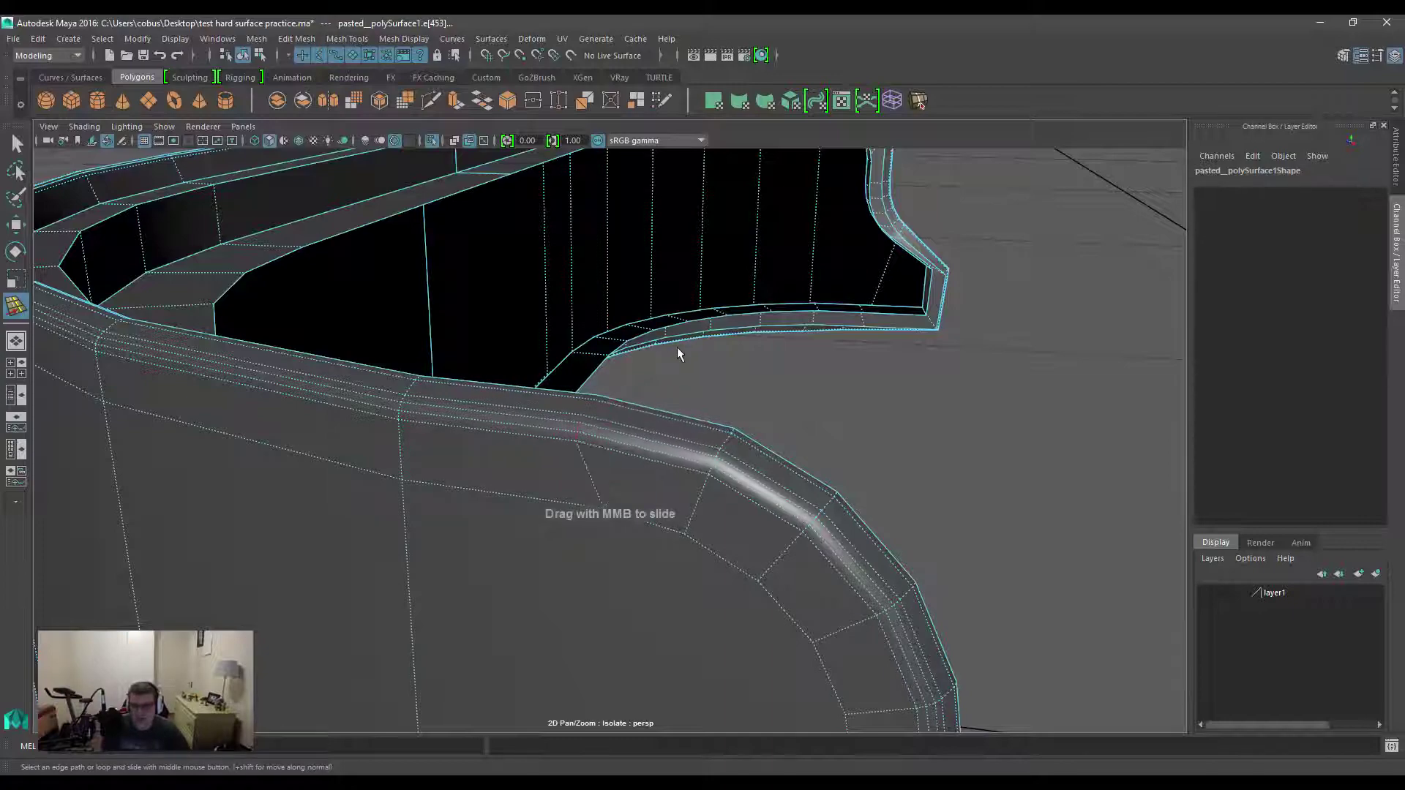
alt+drag(761, 439, 627, 458)
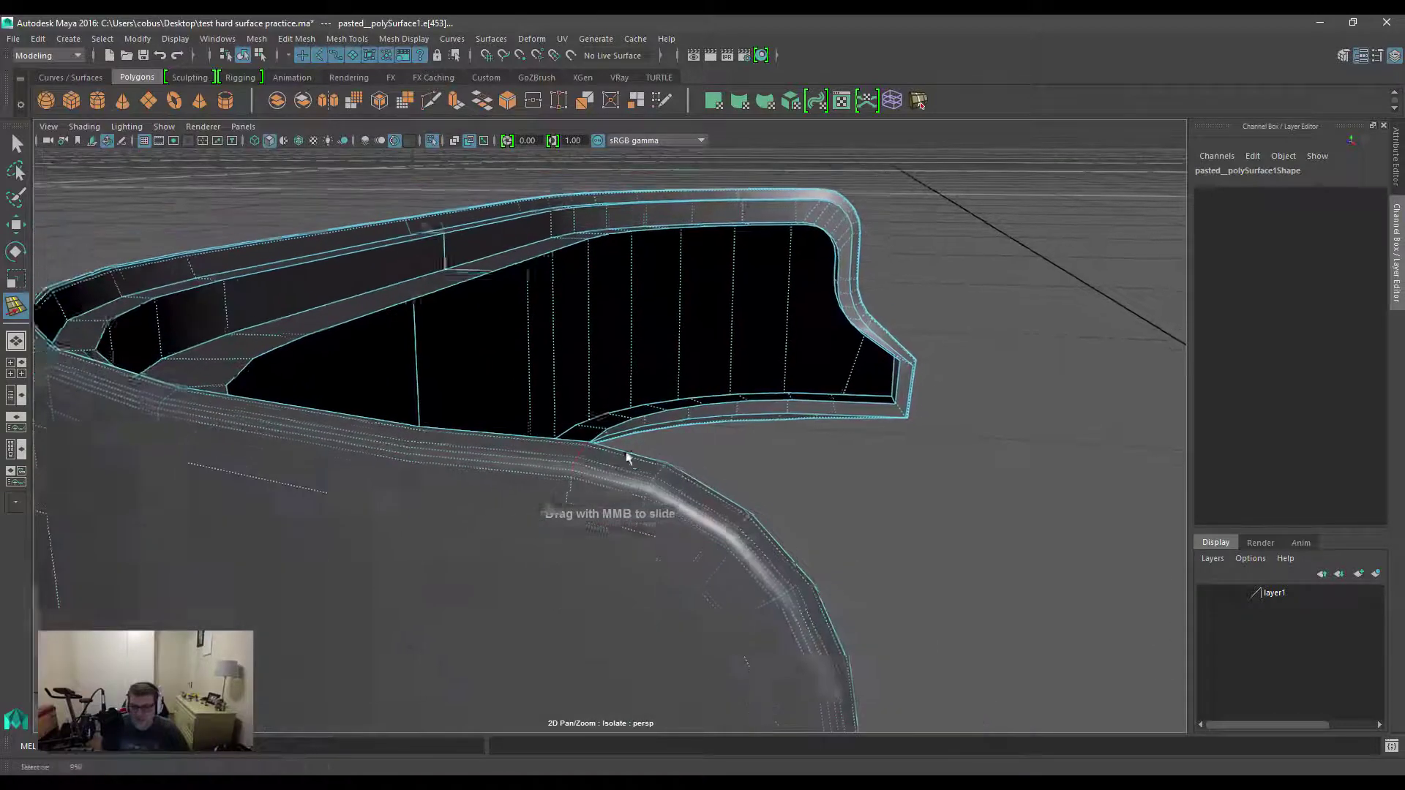
alt+drag(697, 411, 623, 325)
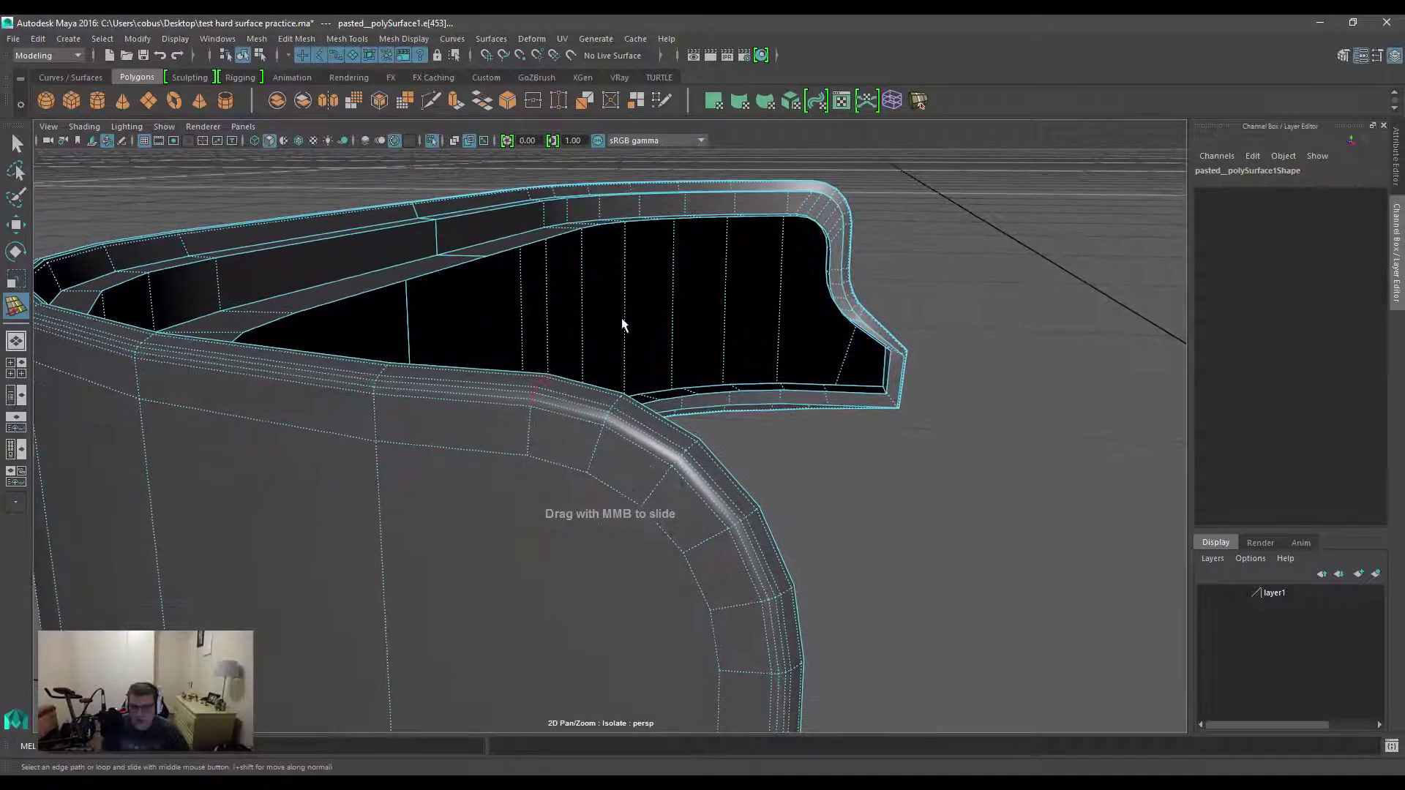
Try moving the selected rim edges along the X axis with the Move tool, and undo the move.
key(w)
alt+drag(545, 388, 562, 295)
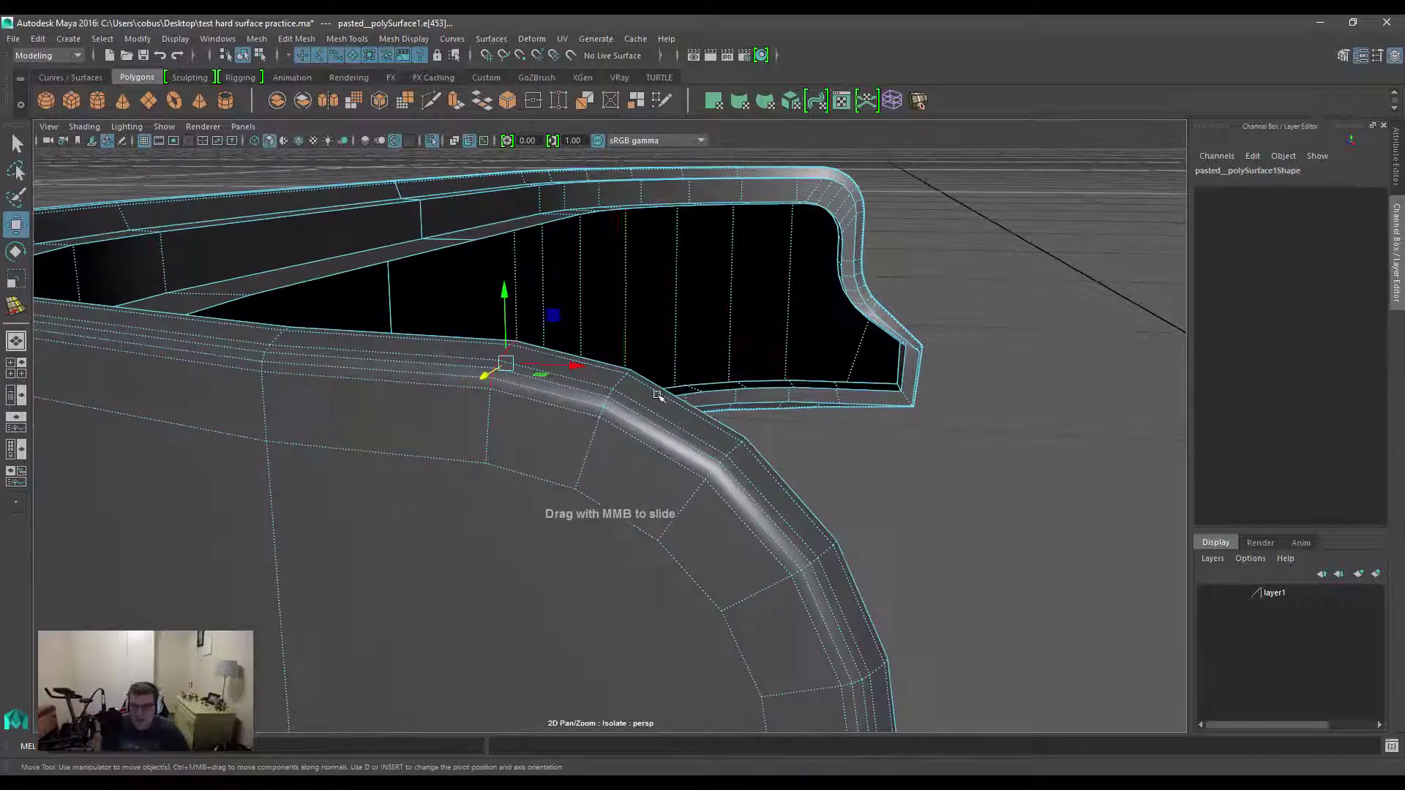
click(554, 313)
mouse_move(577, 367)
mouse_down()
mouse_move(664, 386)
mouse_move(578, 366)
mouse_up()
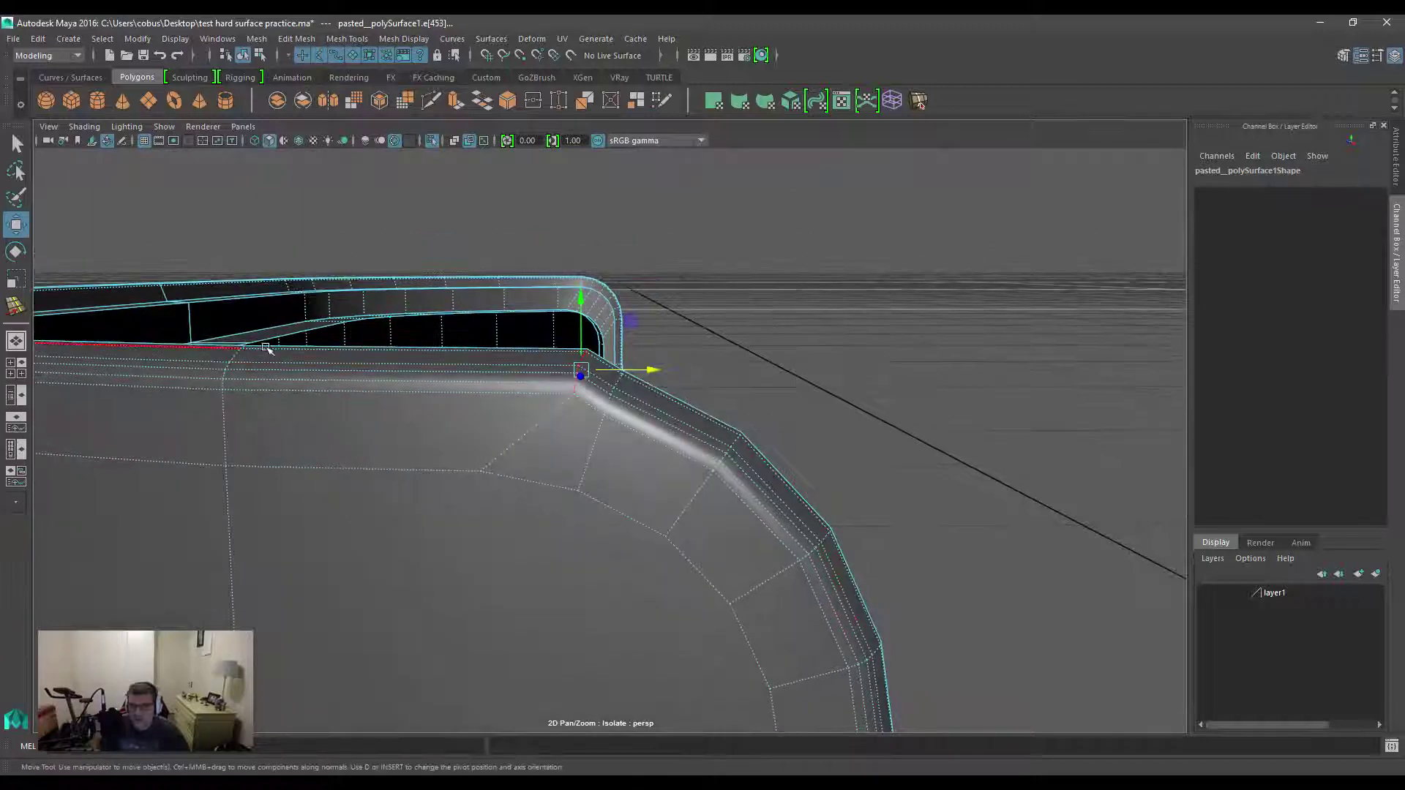
key(ctrl+z)
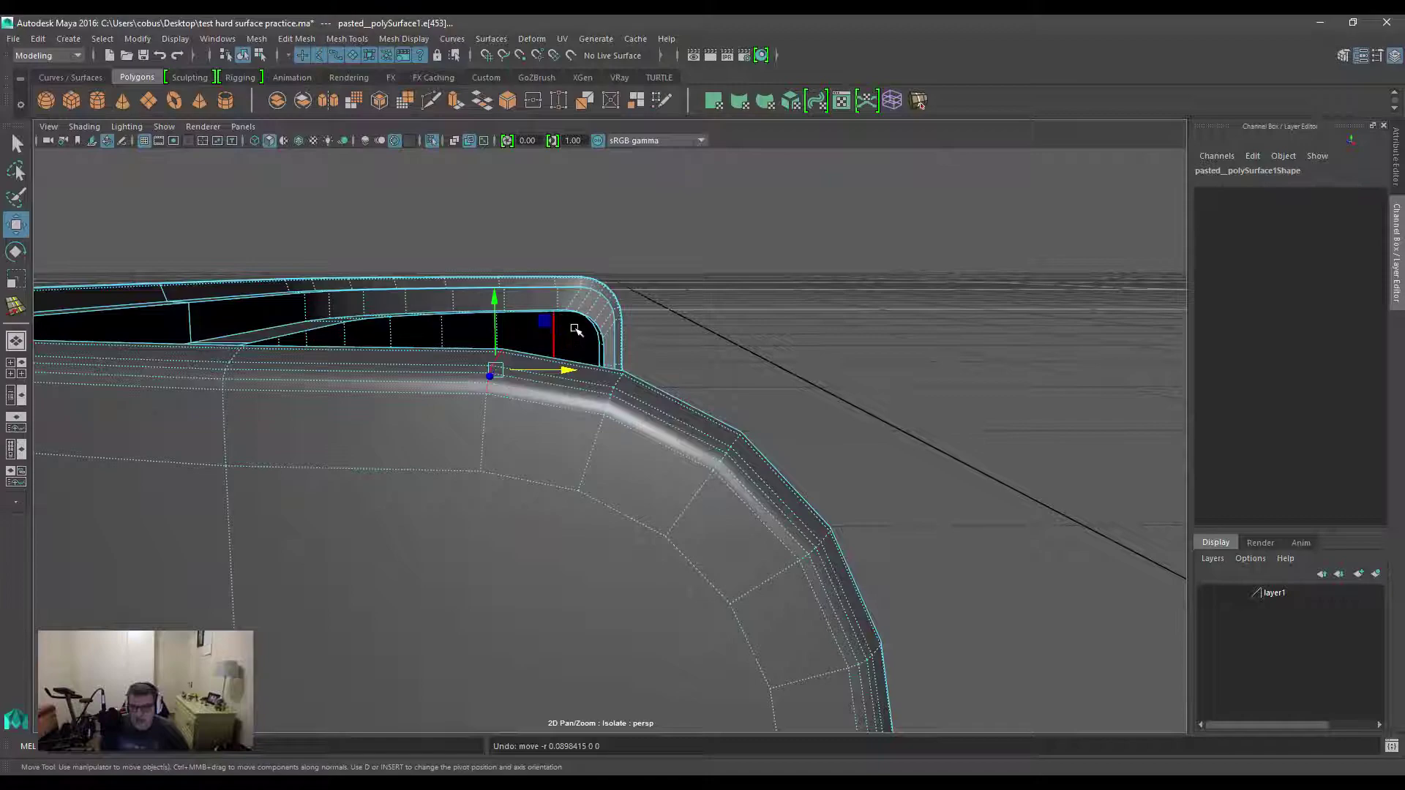
alt+drag(575, 330, 418, 150)
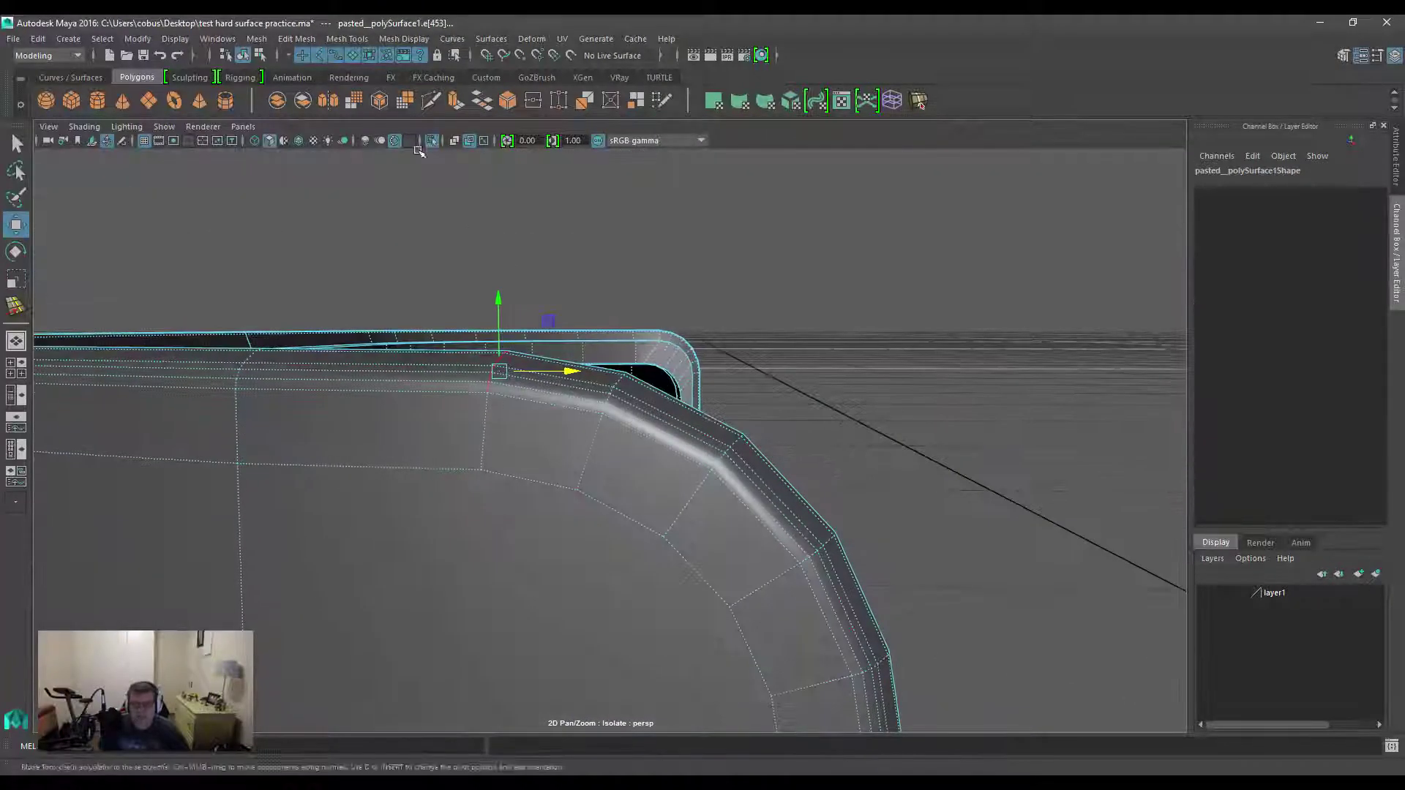
Reactivate Slide Edge with its tool settings displayed and bring the selected rim edges into clear view.
click(349, 39)
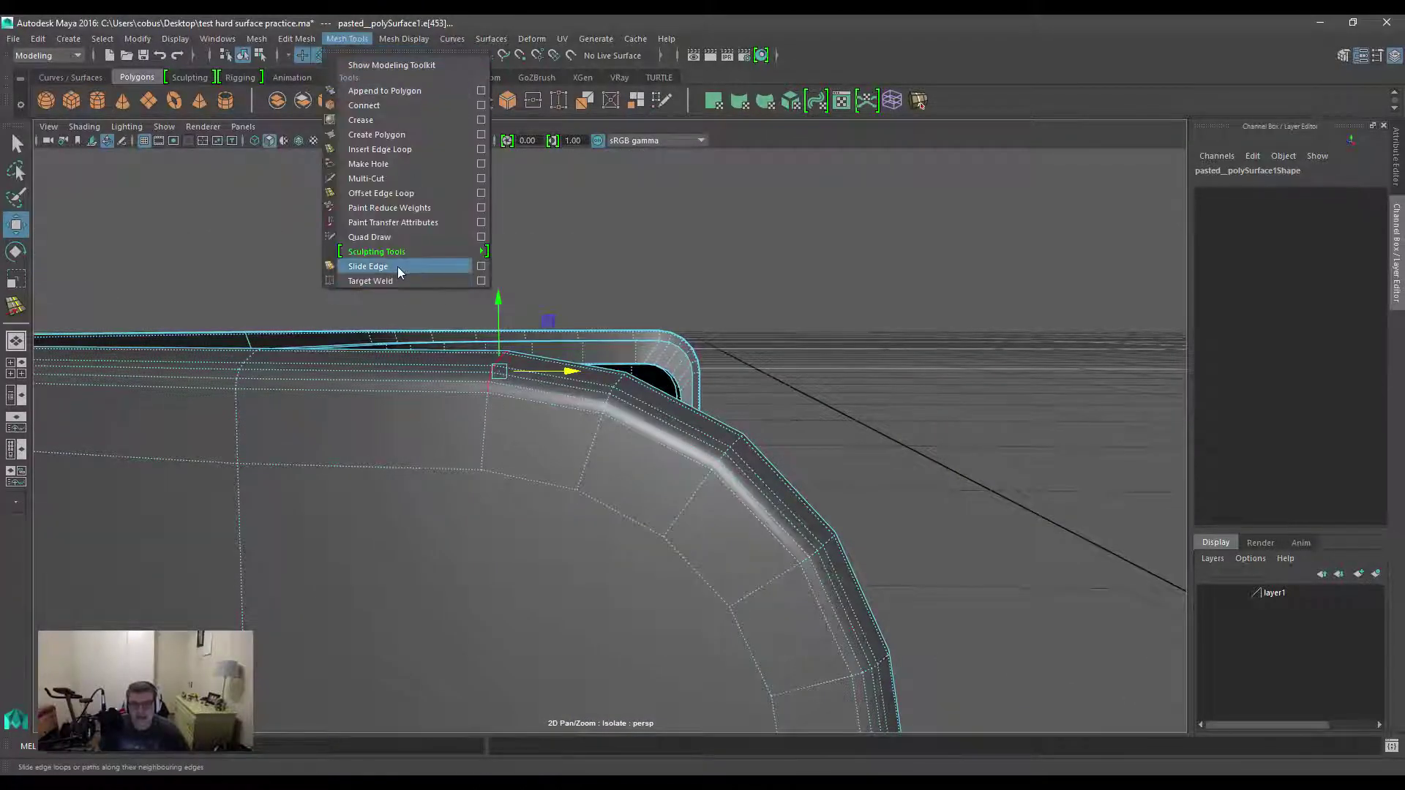
click(481, 266)
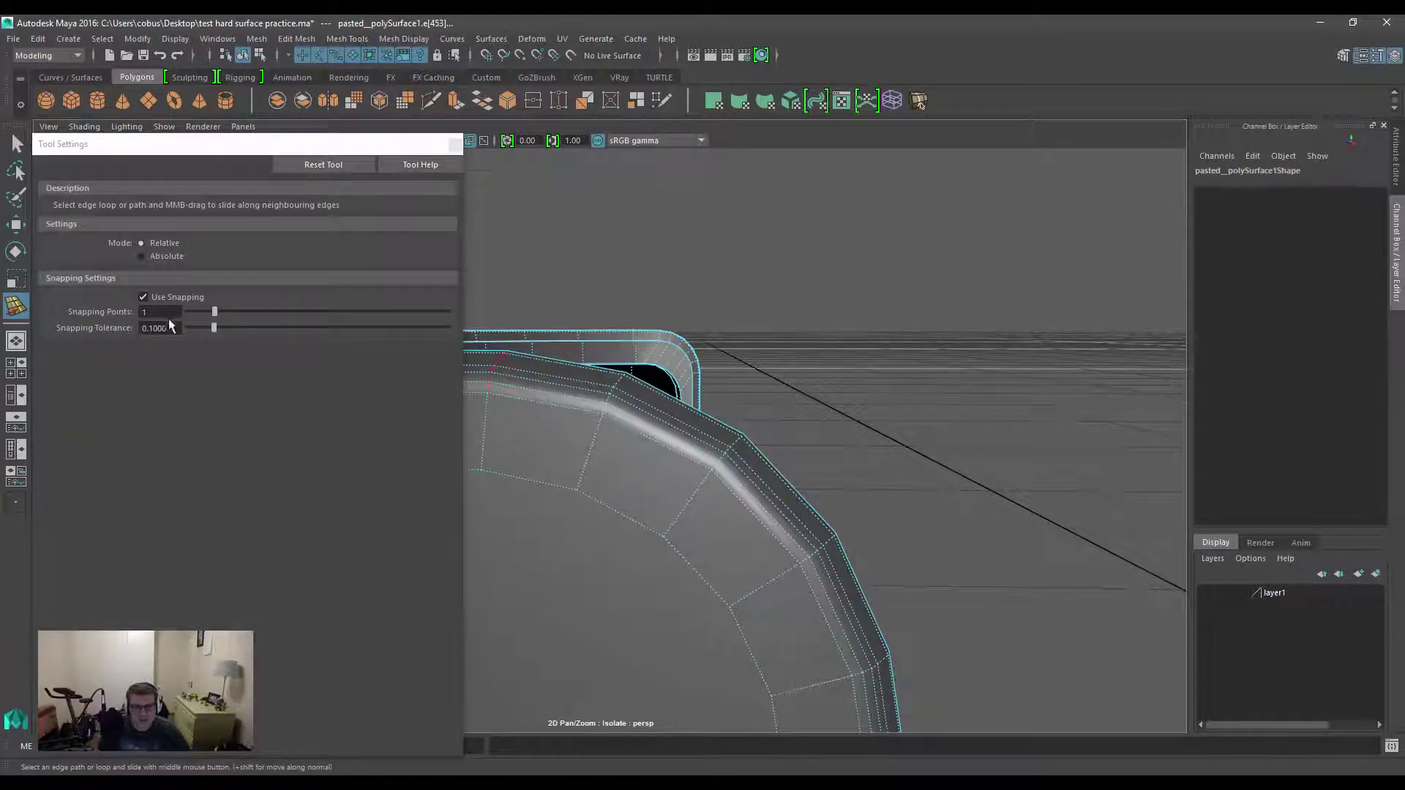
click(643, 407)
alt+drag(644, 407, 509, 296)
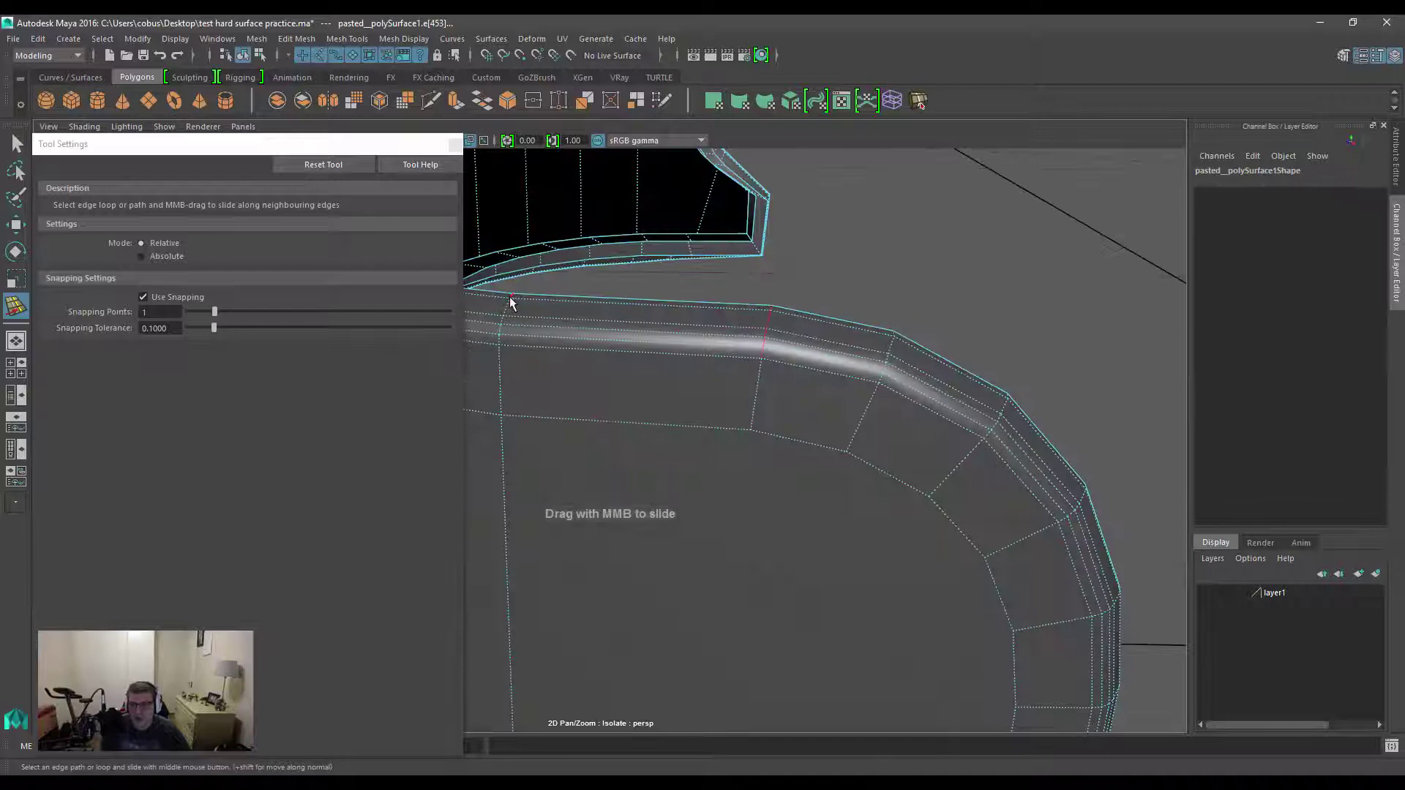
alt+drag(763, 375, 708, 339)
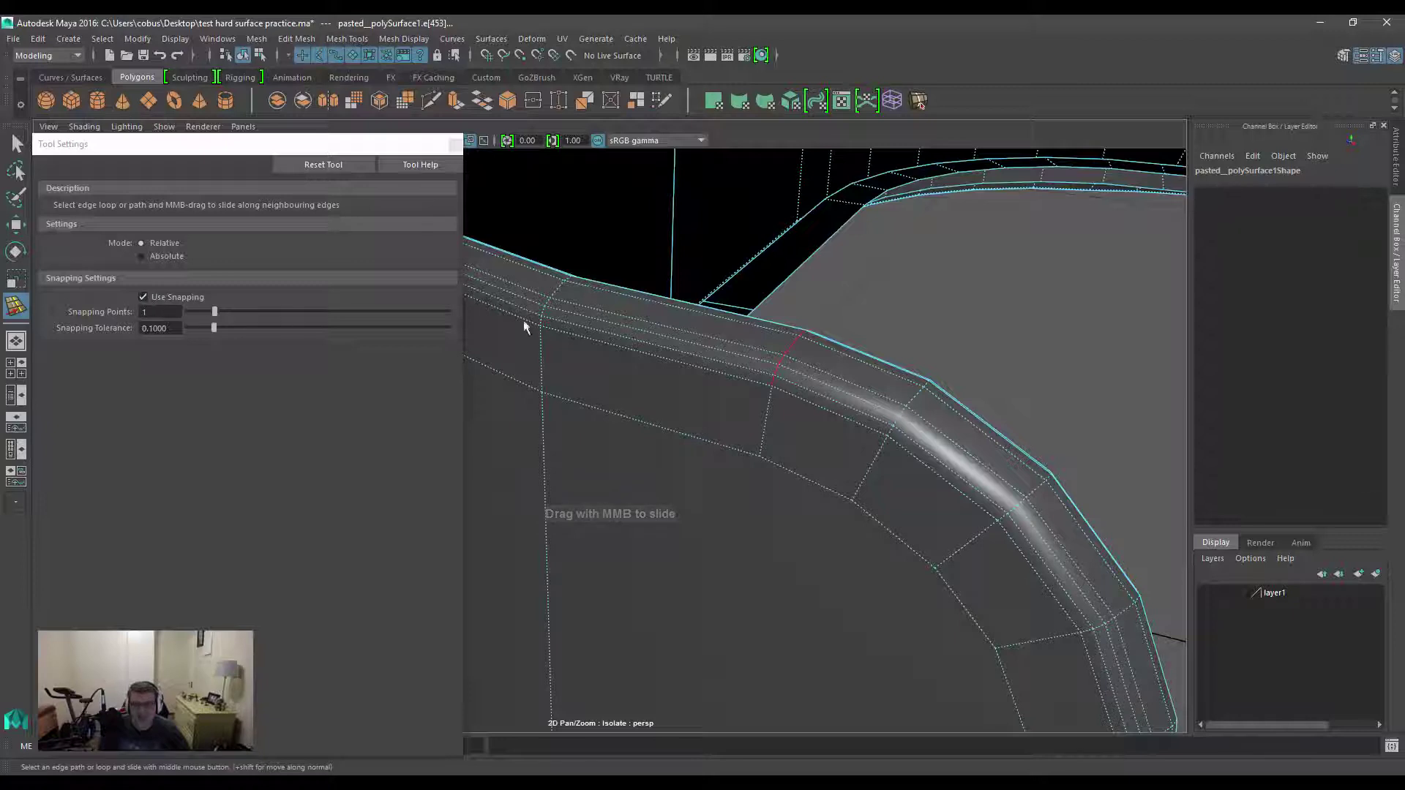
Try sliding the rim edges with snapping on and with Use Snapping disabled, undoing each slide.
middle_drag(750, 373, 800, 367)
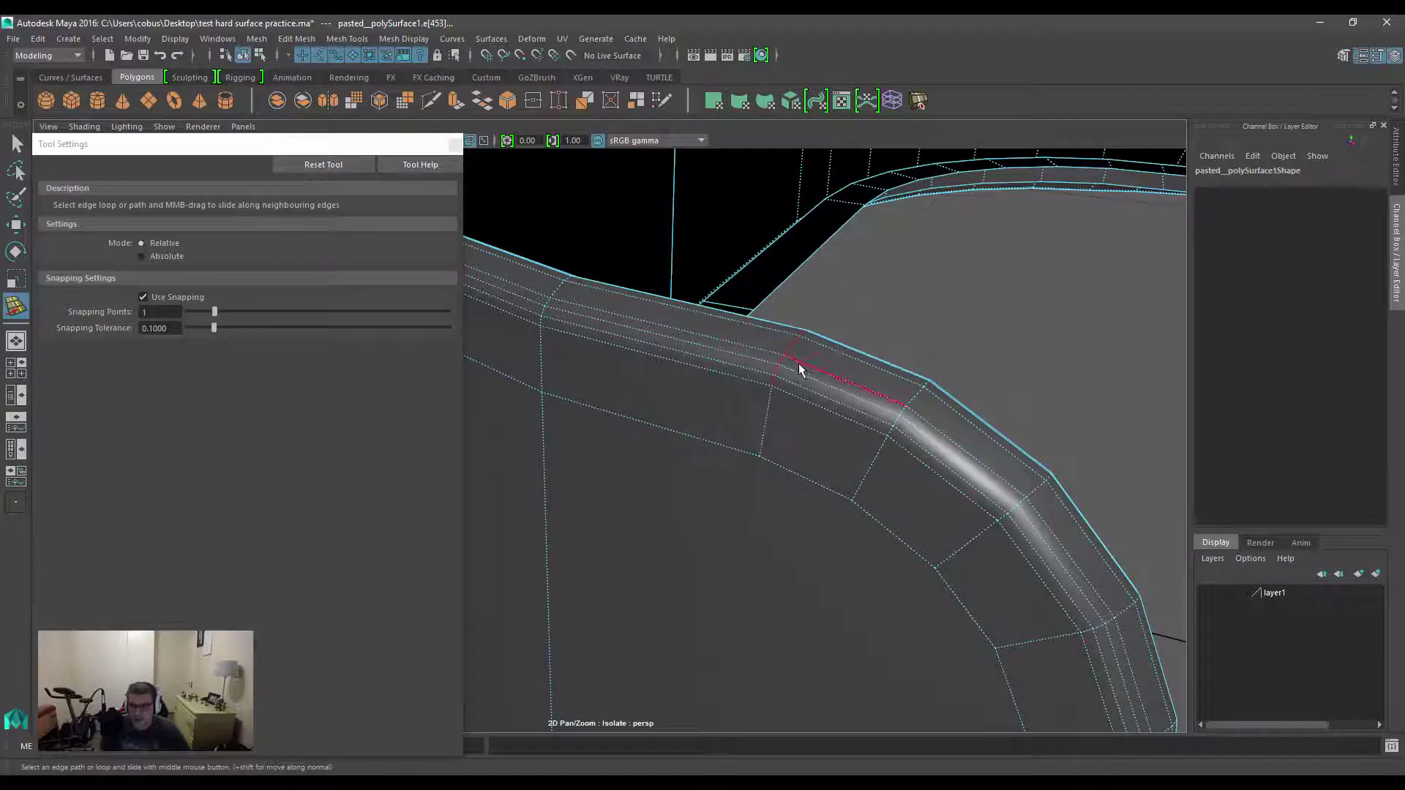
key(ctrl+z)
click(170, 297)
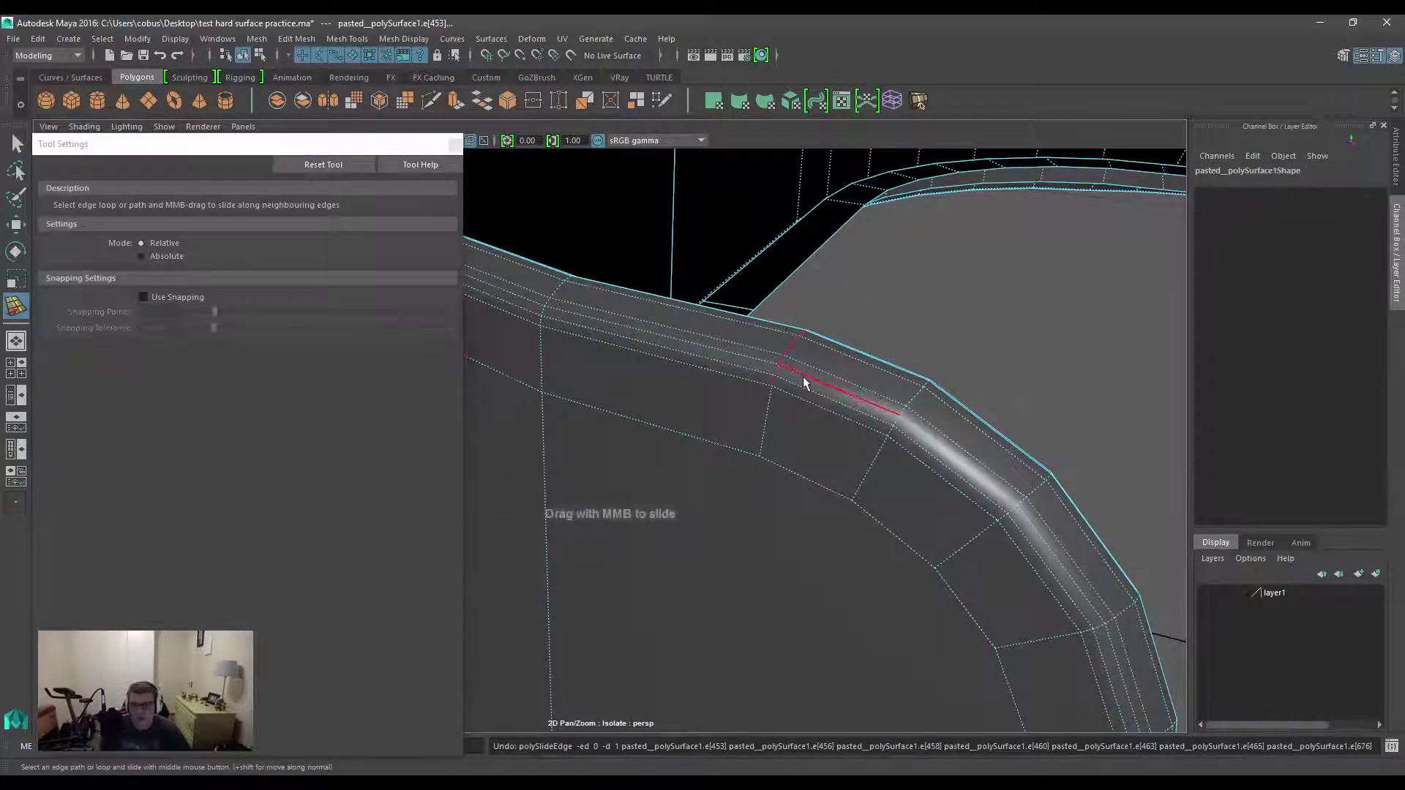
middle_drag(870, 371, 784, 354)
key(ctrl+z)
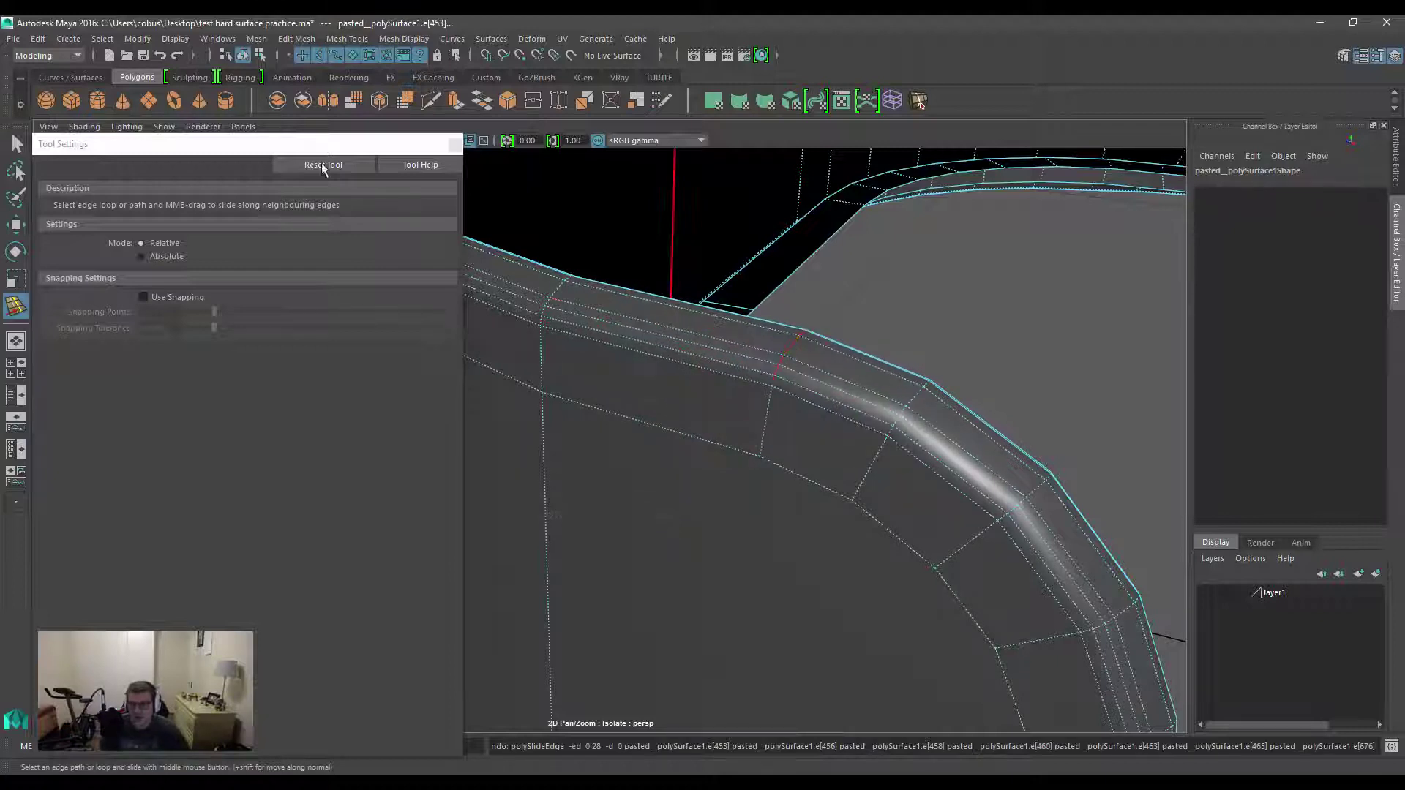
Enable Use Snapping with 10 snapping points, try sliding the rim edges, and undo the slide.
click(144, 297)
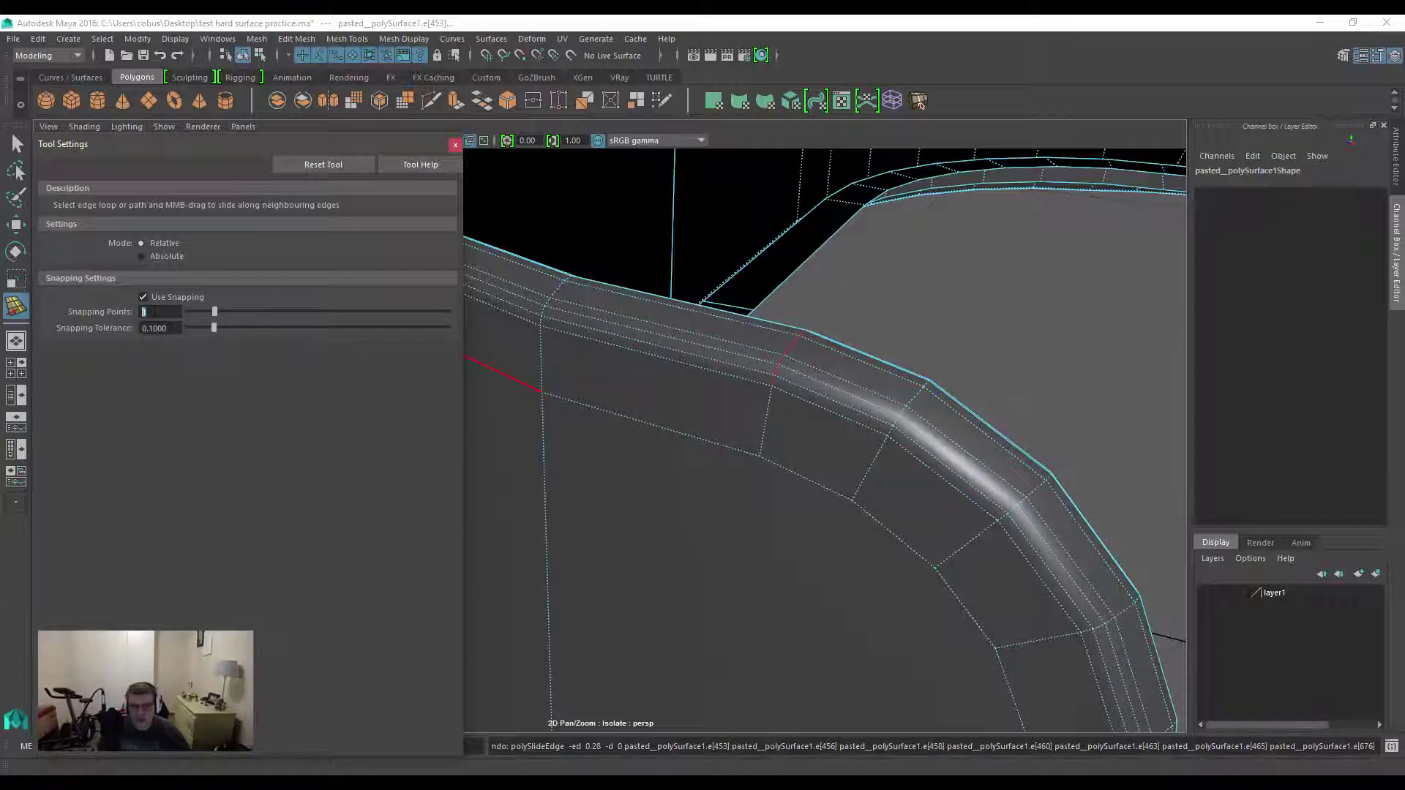
drag(221, 311, 310, 308)
drag(438, 314, 450, 313)
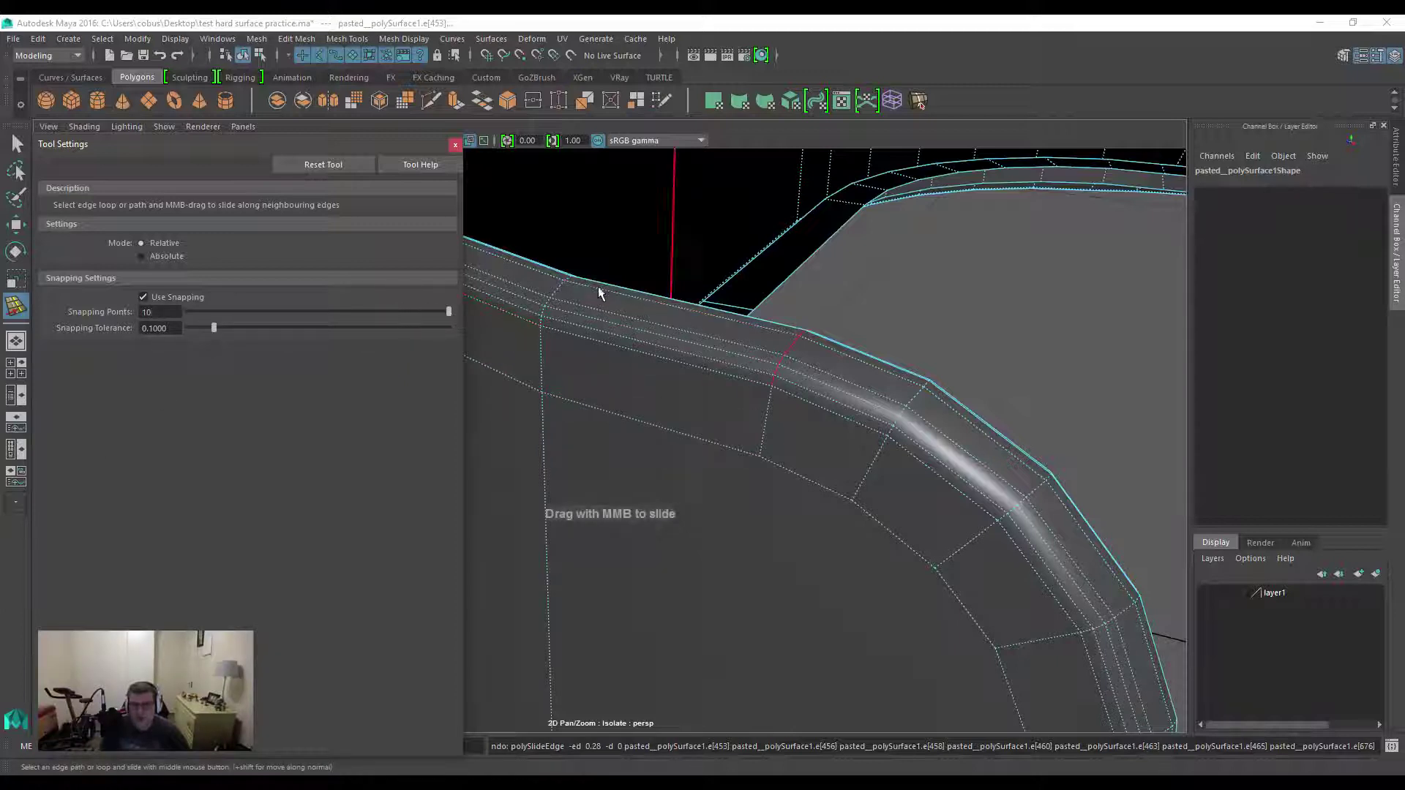
mouse_move(745, 444)
middle_down()
mouse_move(689, 424)
mouse_move(721, 430)
middle_up()
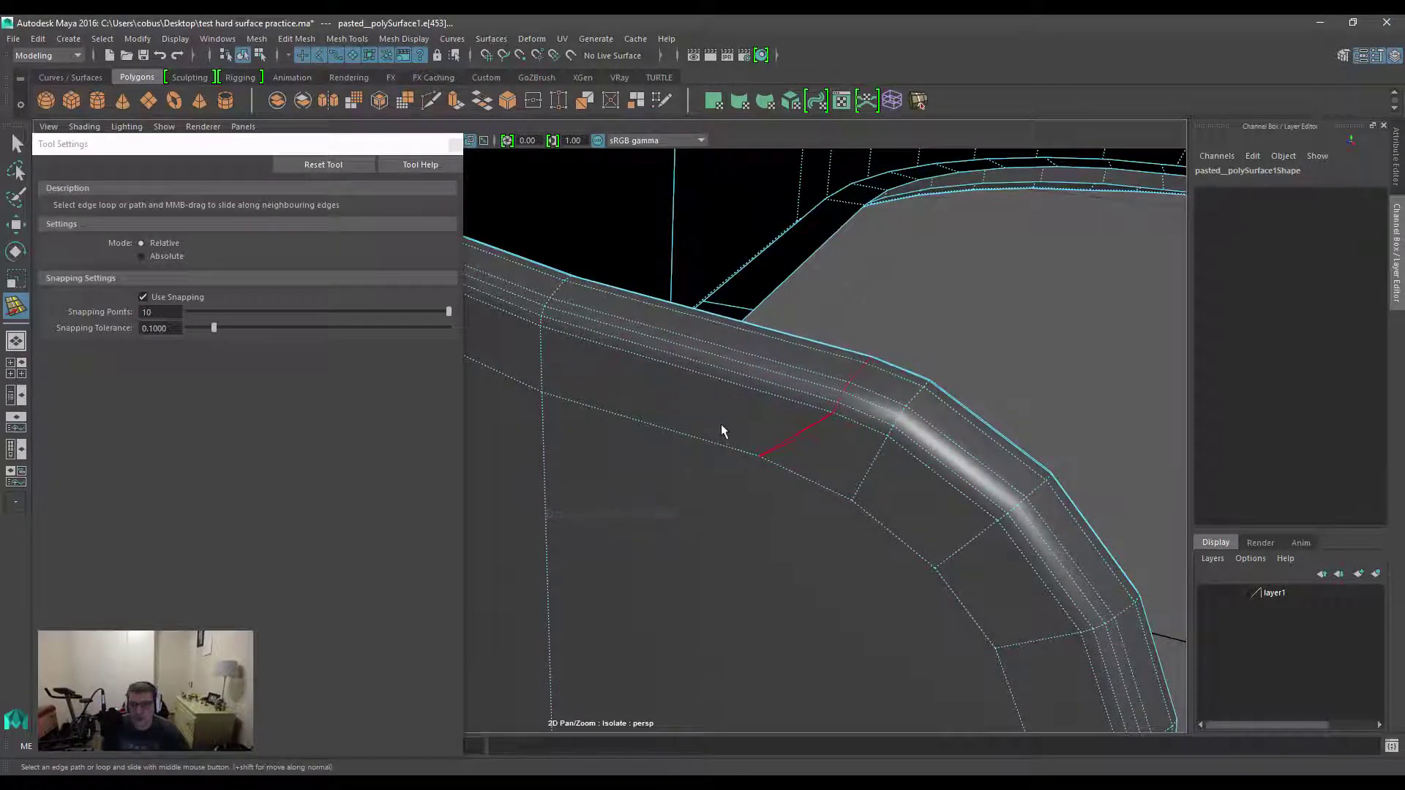
click(727, 324)
key(ctrl+z)
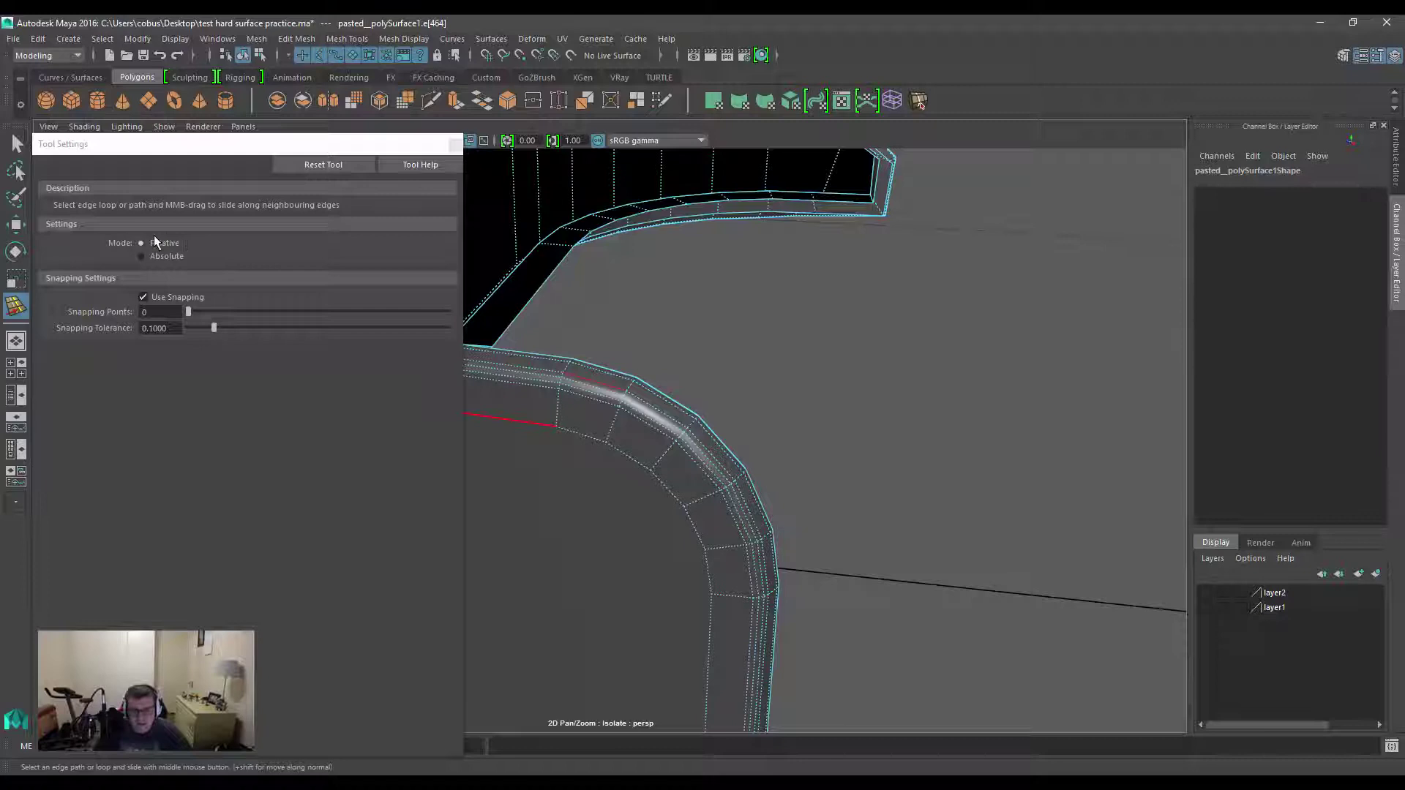
Select the short edges running across the rim at the panel's rounded corner.
click(512, 378)
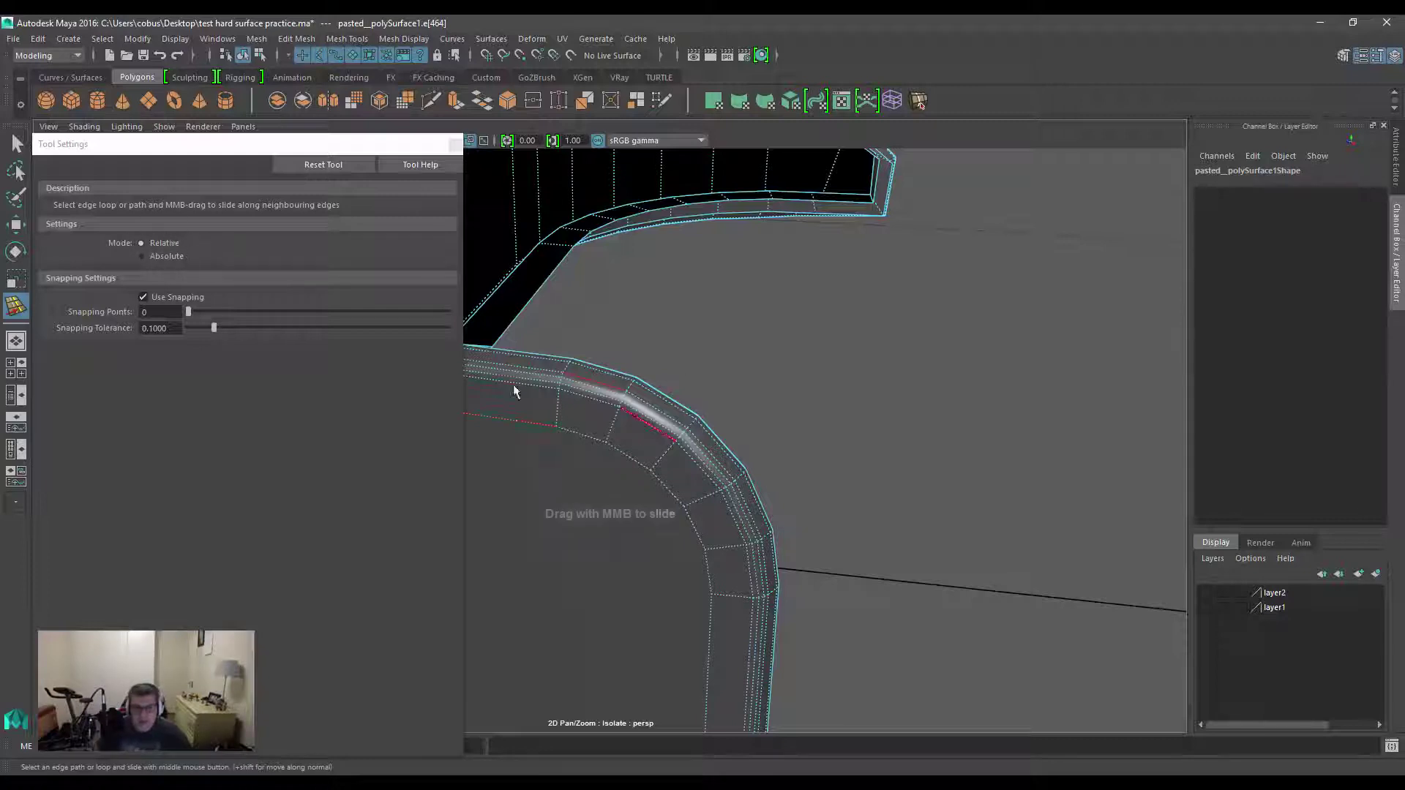
alt+drag(739, 424, 760, 398)
alt+drag(543, 315, 570, 352)
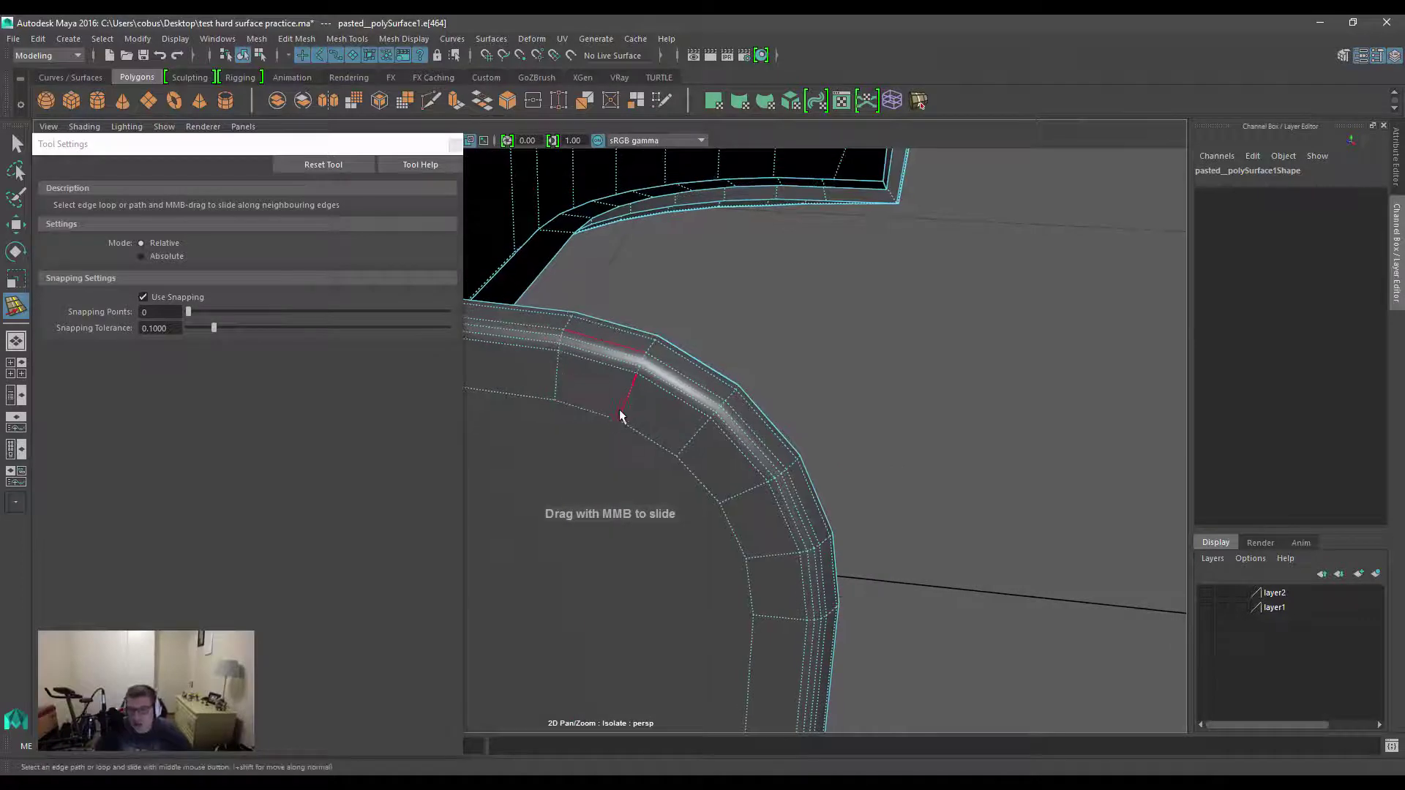
click(585, 338)
shift+click(688, 415)
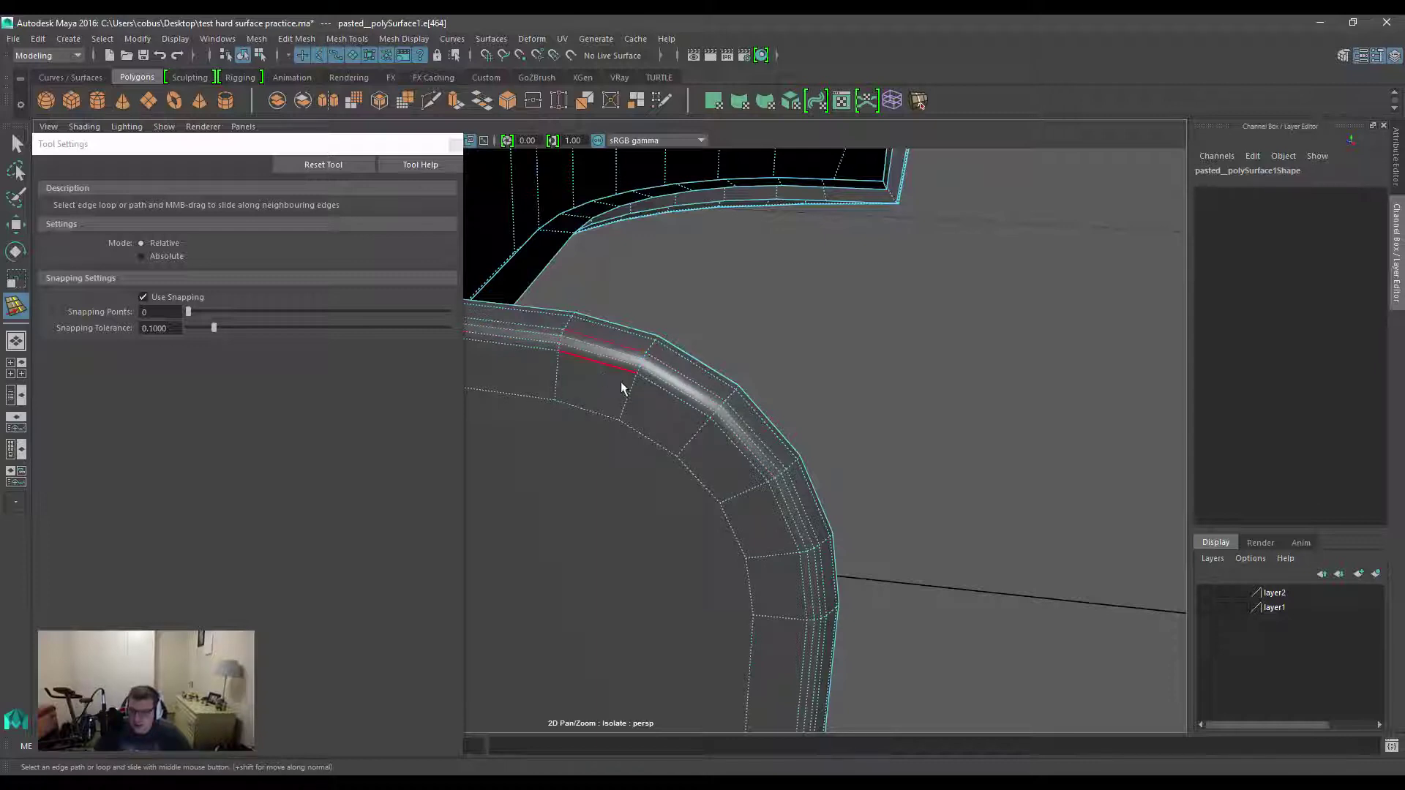
click(639, 375)
scroll(647, 377, up, 5)
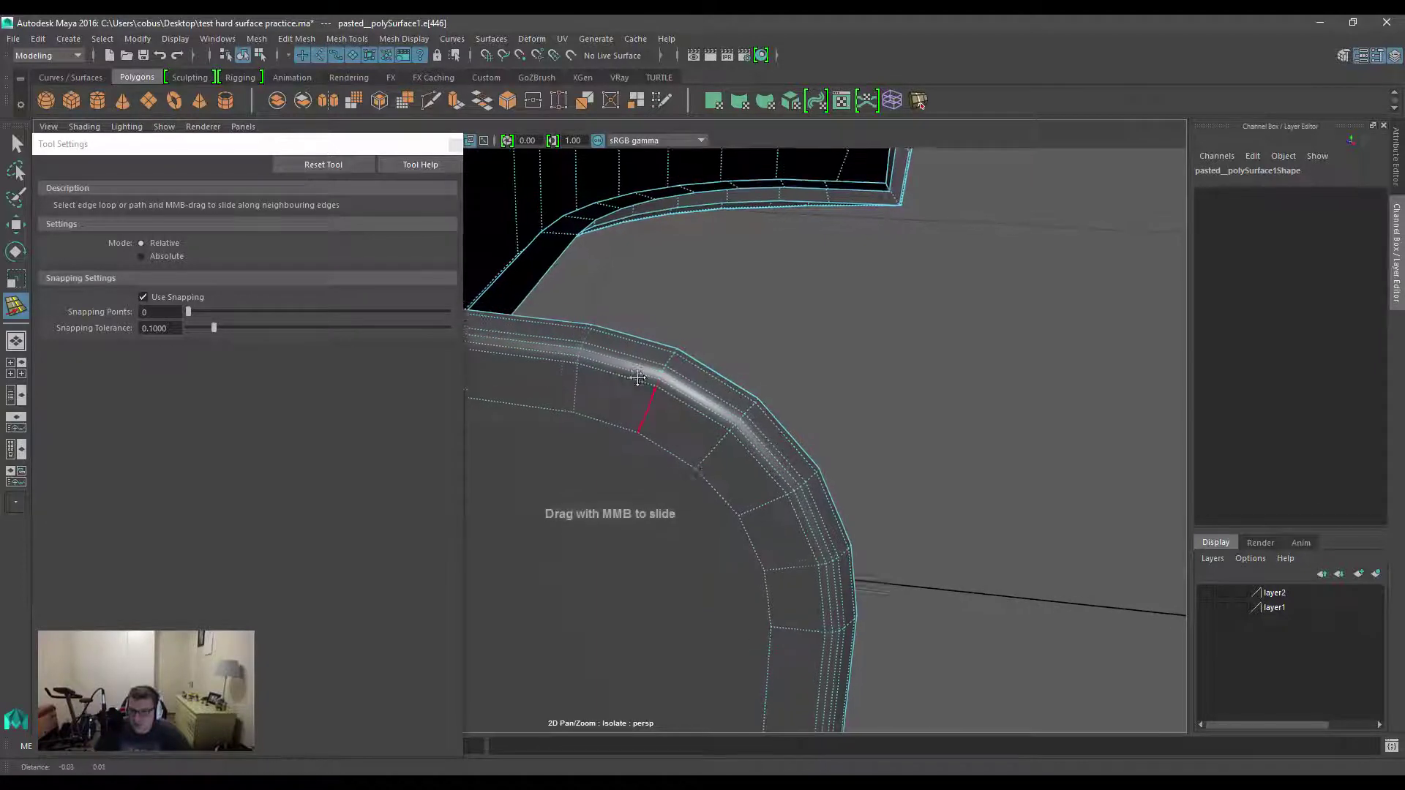
alt+middle_drag(653, 366, 676, 338)
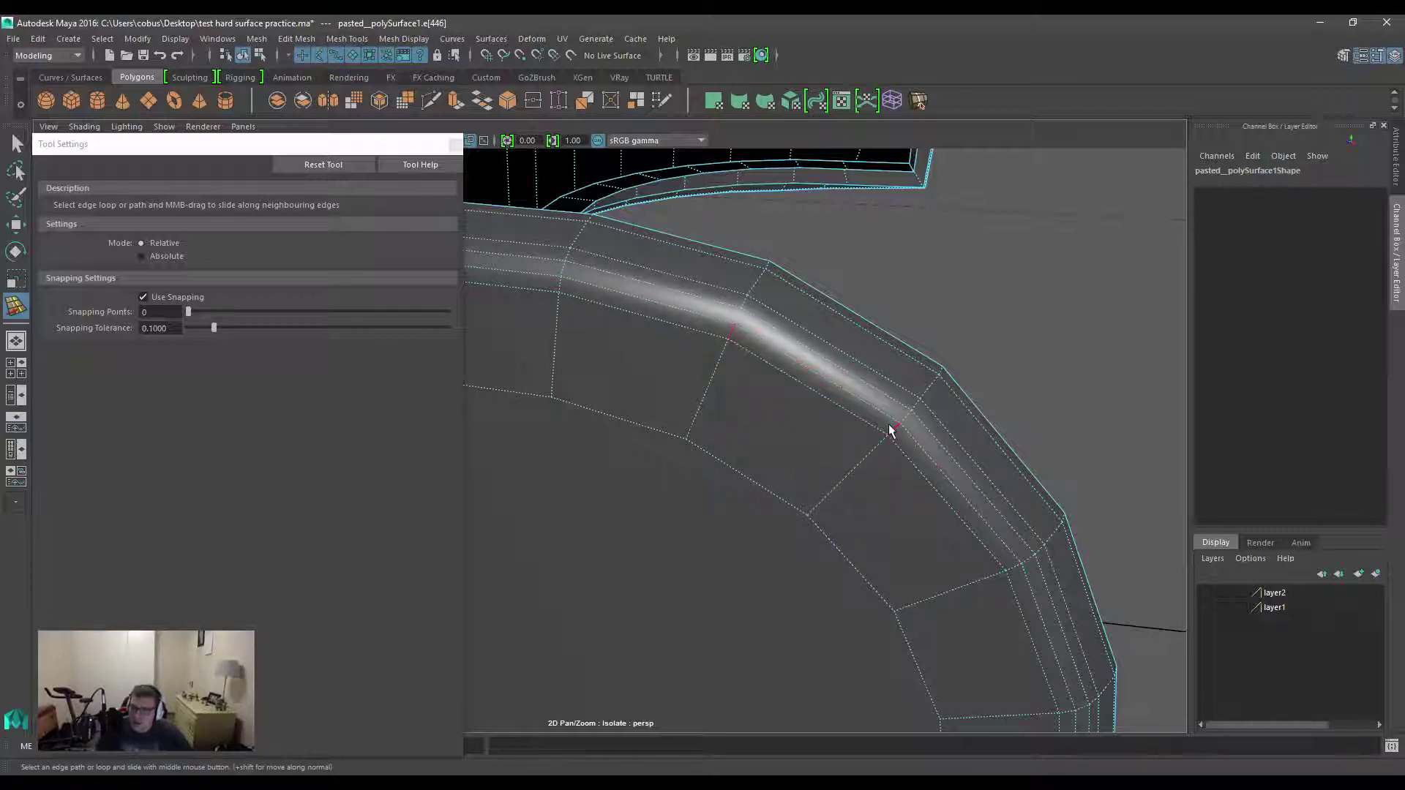
click(744, 310)
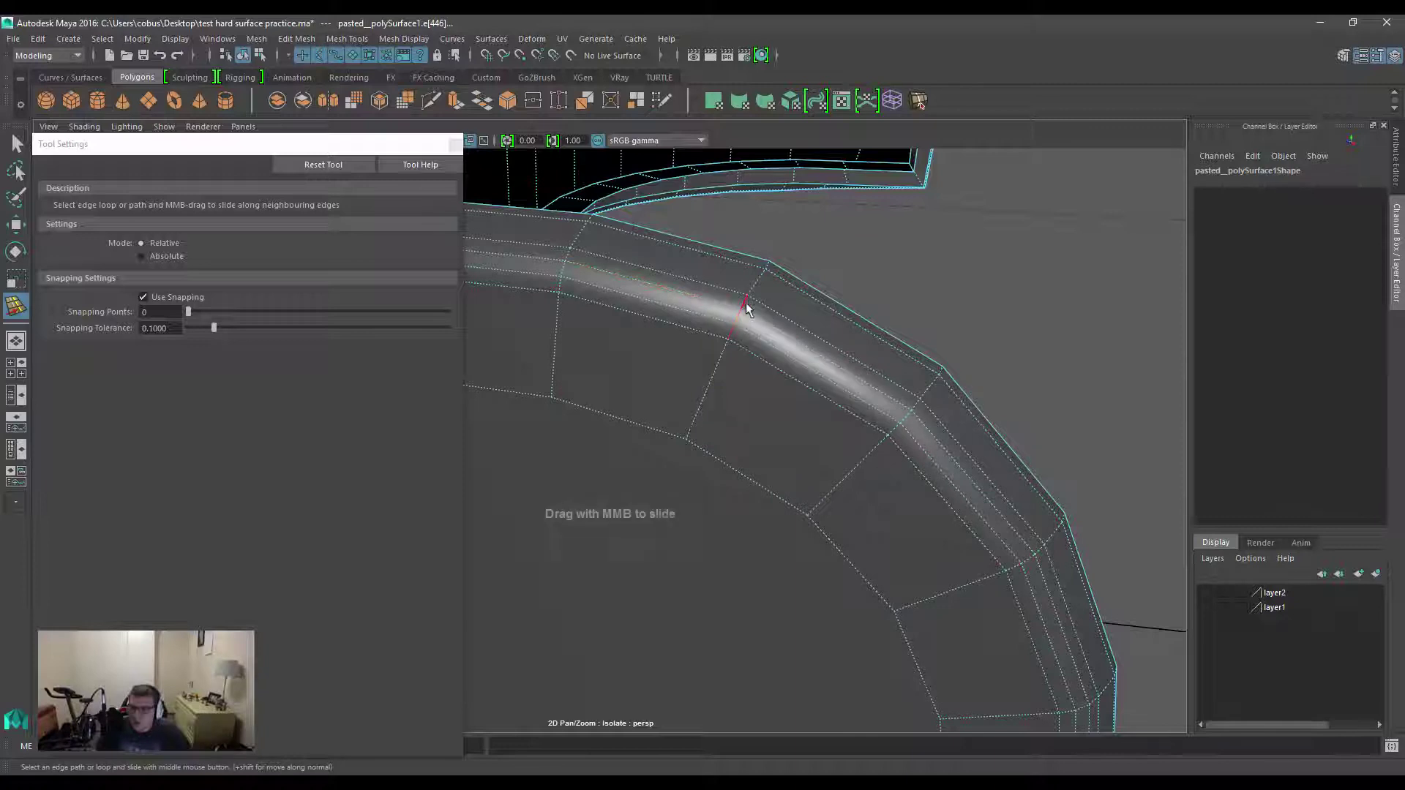
shift+click(767, 270)
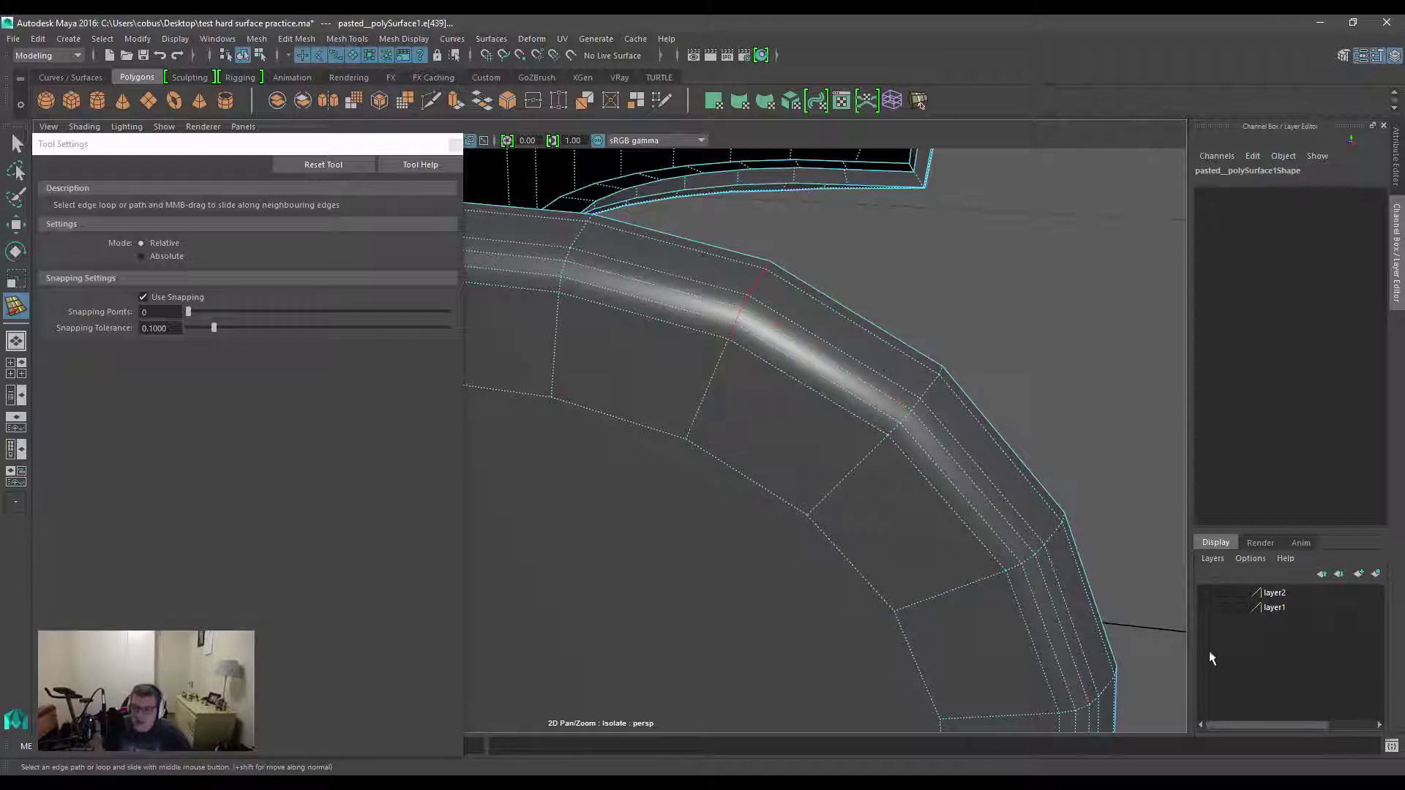
Make layer2 visible, leave the isolated view, and select the flat notched plane beside the box.
click(1205, 592)
alt+right_drag(861, 582, 734, 458)
alt+middle_drag(727, 624, 878, 385)
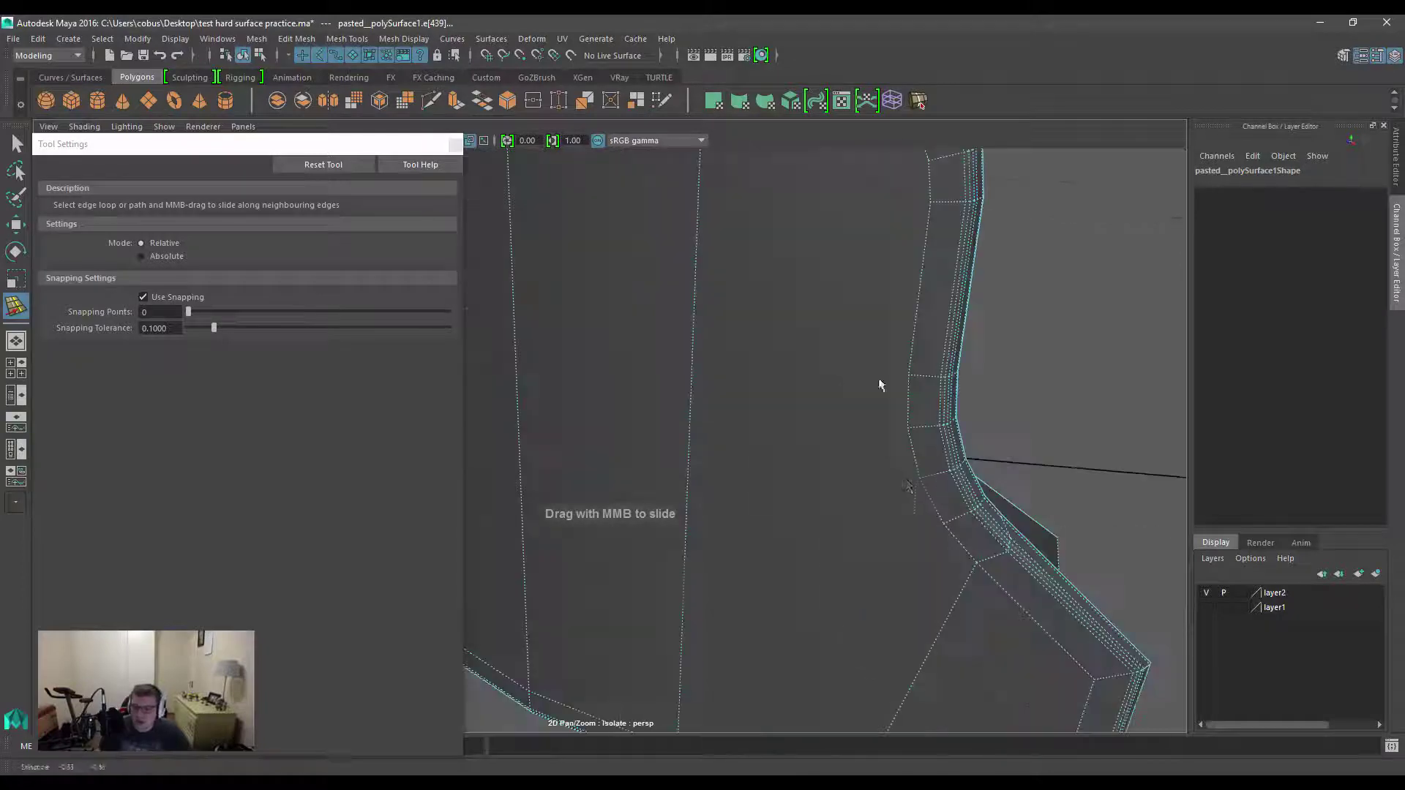
alt+right_drag(878, 385, 683, 425)
alt+middle_drag(713, 677, 912, 480)
alt+right_drag(912, 480, 794, 468)
alt+middle_drag(724, 578, 894, 384)
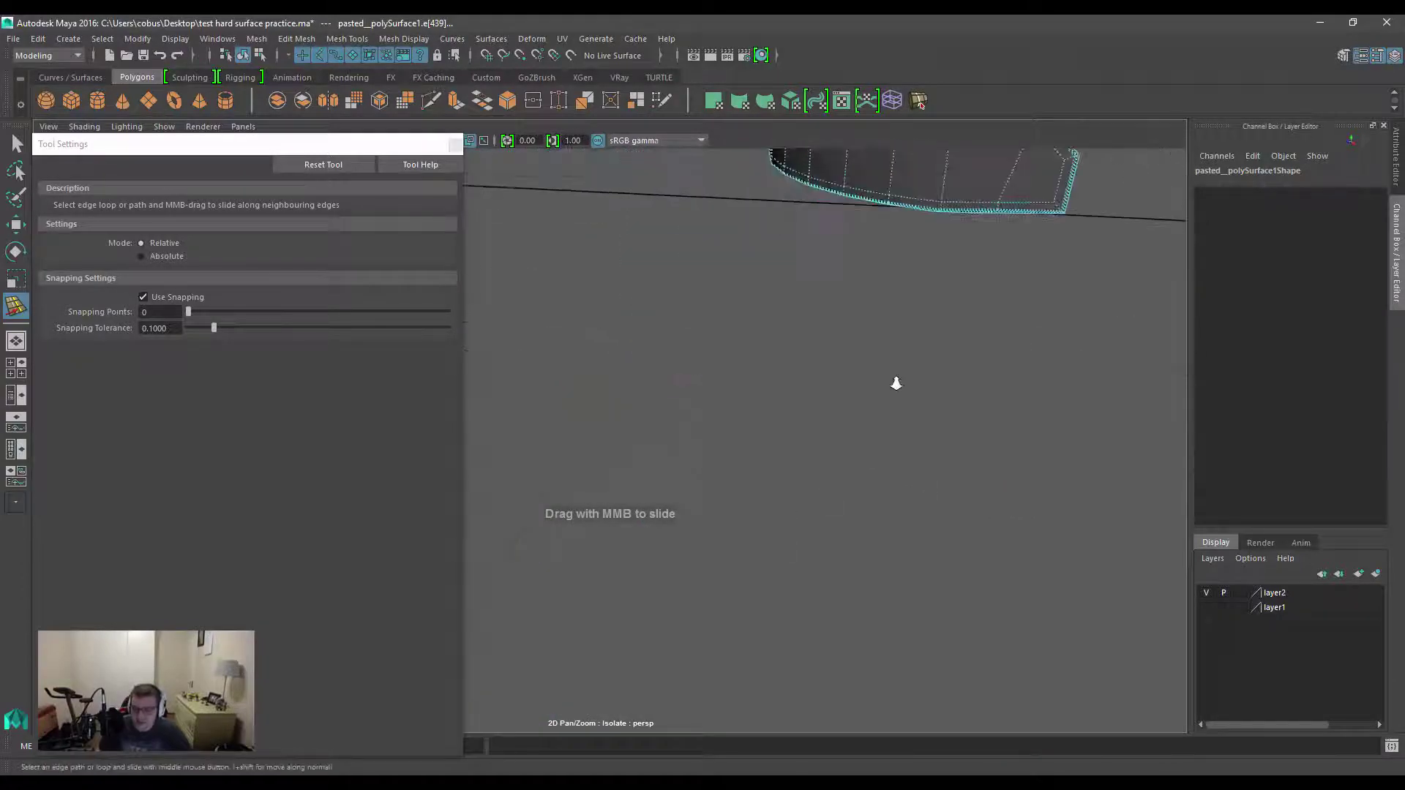
alt+right_drag(894, 384, 826, 299)
alt+drag(825, 305, 627, 480)
click(624, 532)
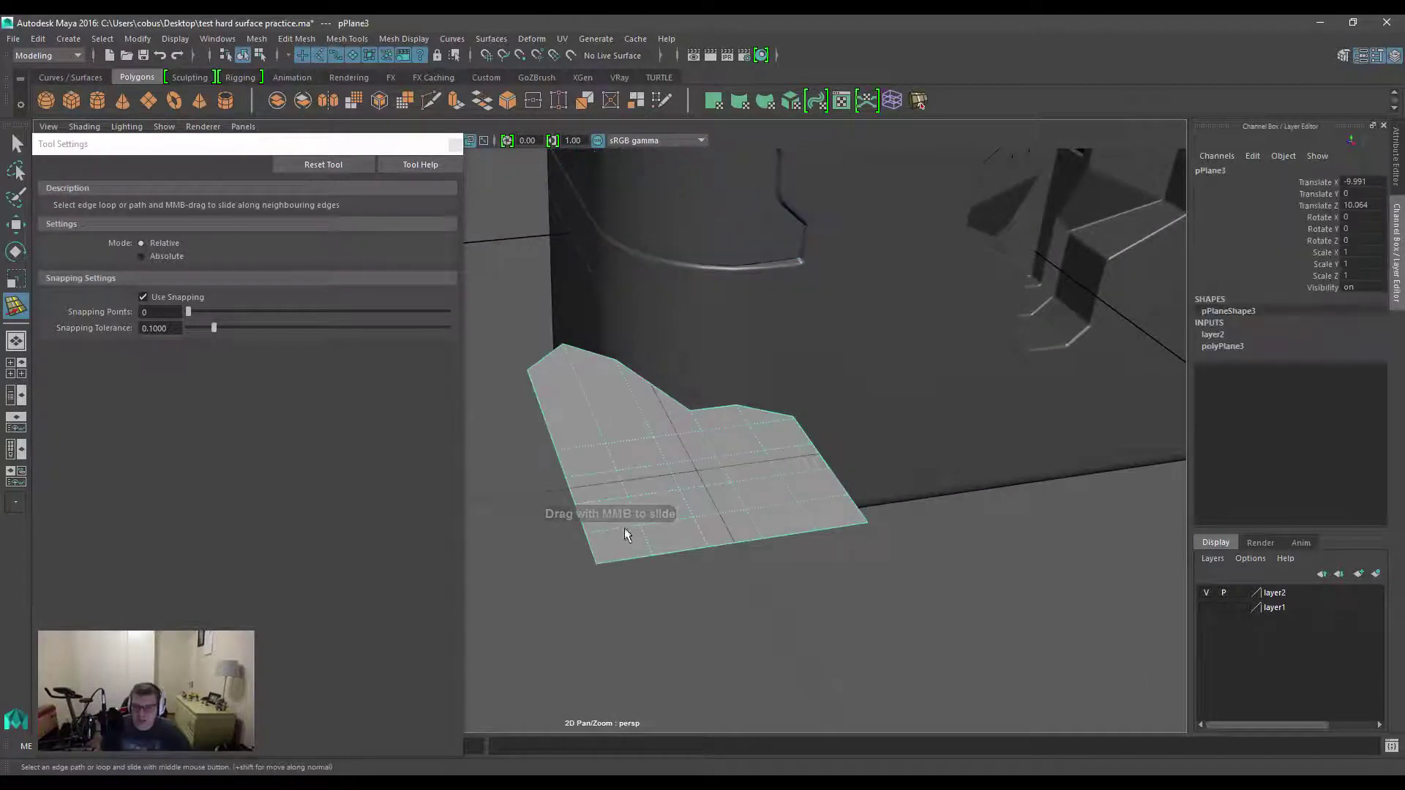
Switch the plane to edge selection and select the full edge loop crossing it beside the notched end.
alt+drag(624, 532, 764, 520)
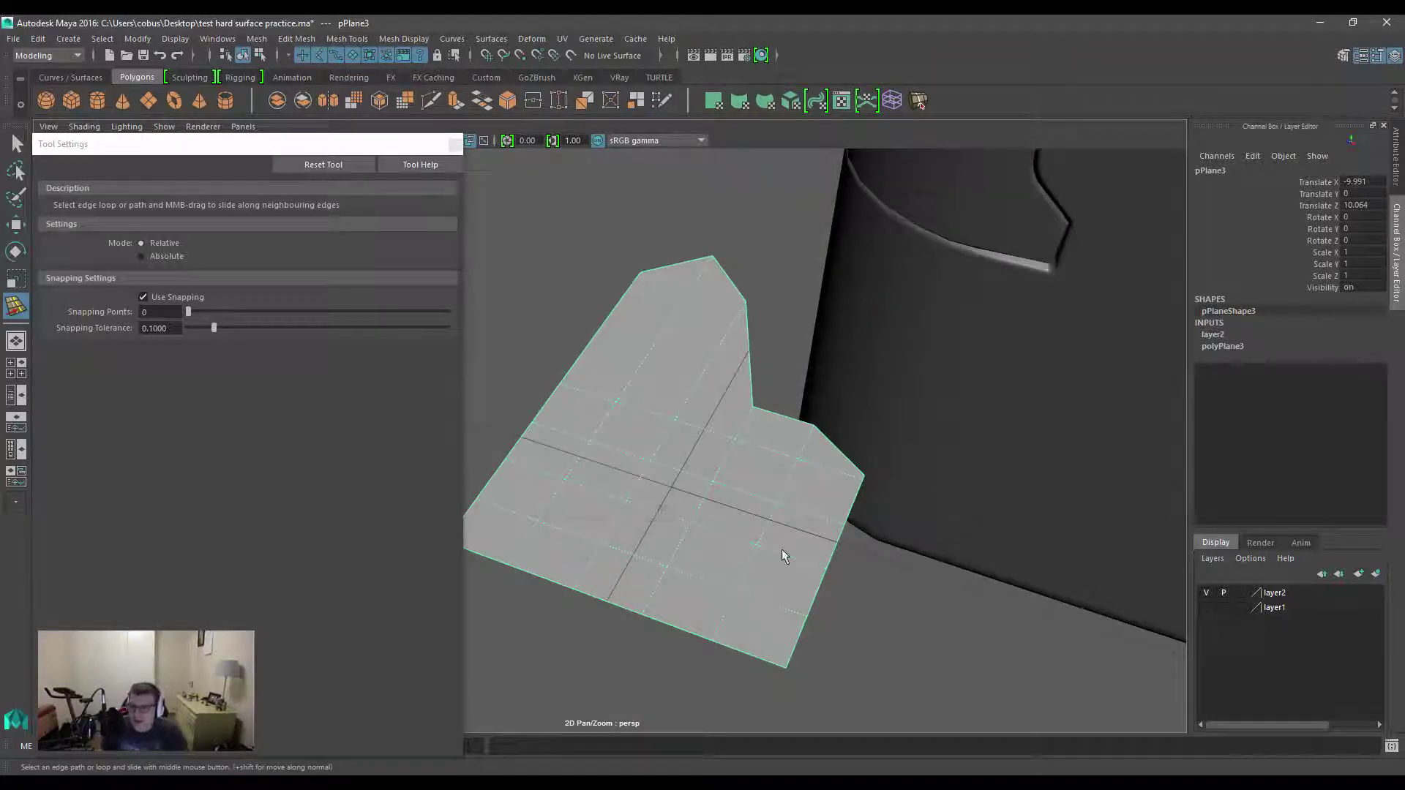
alt+middle_drag(790, 523, 803, 432)
alt+drag(777, 412, 747, 411)
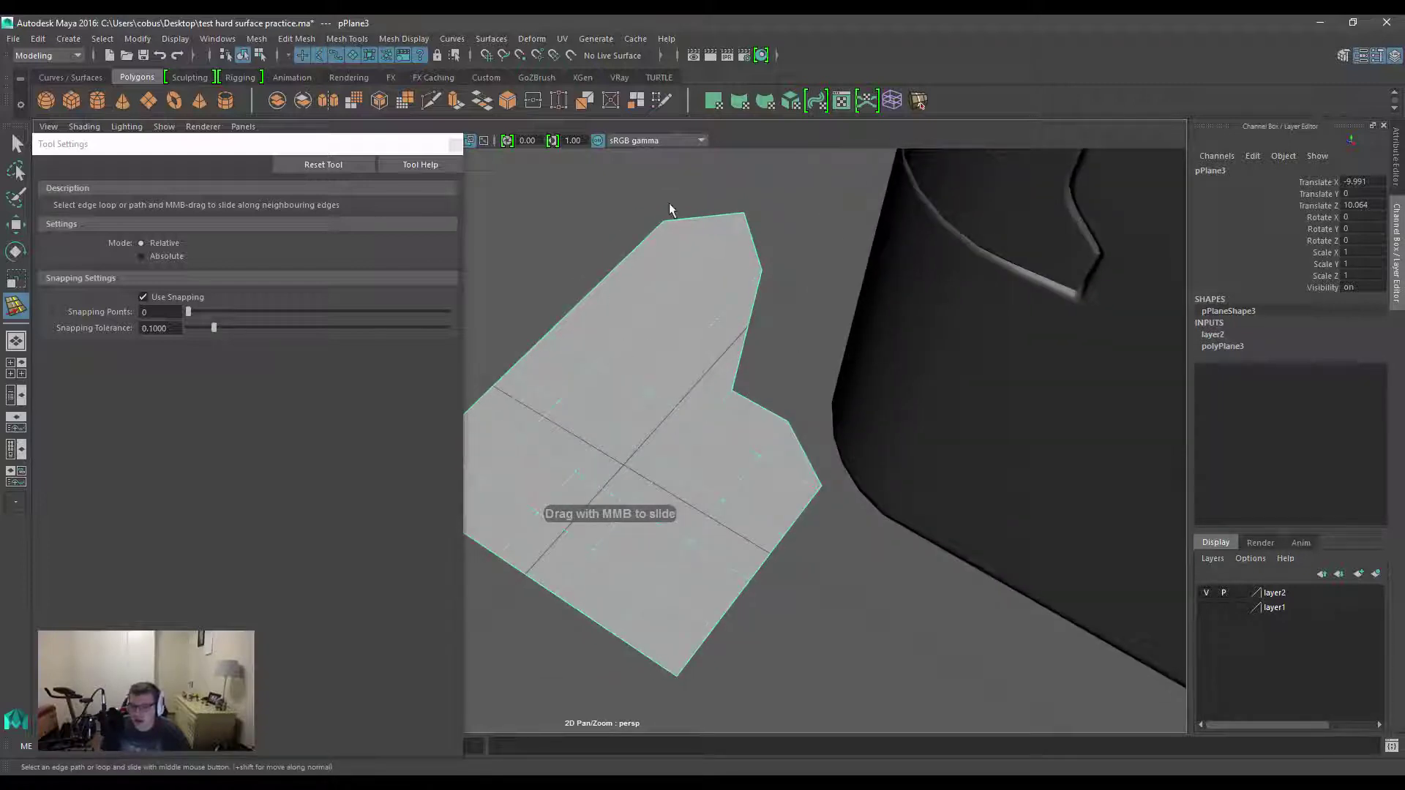
alt+drag(715, 442, 627, 368)
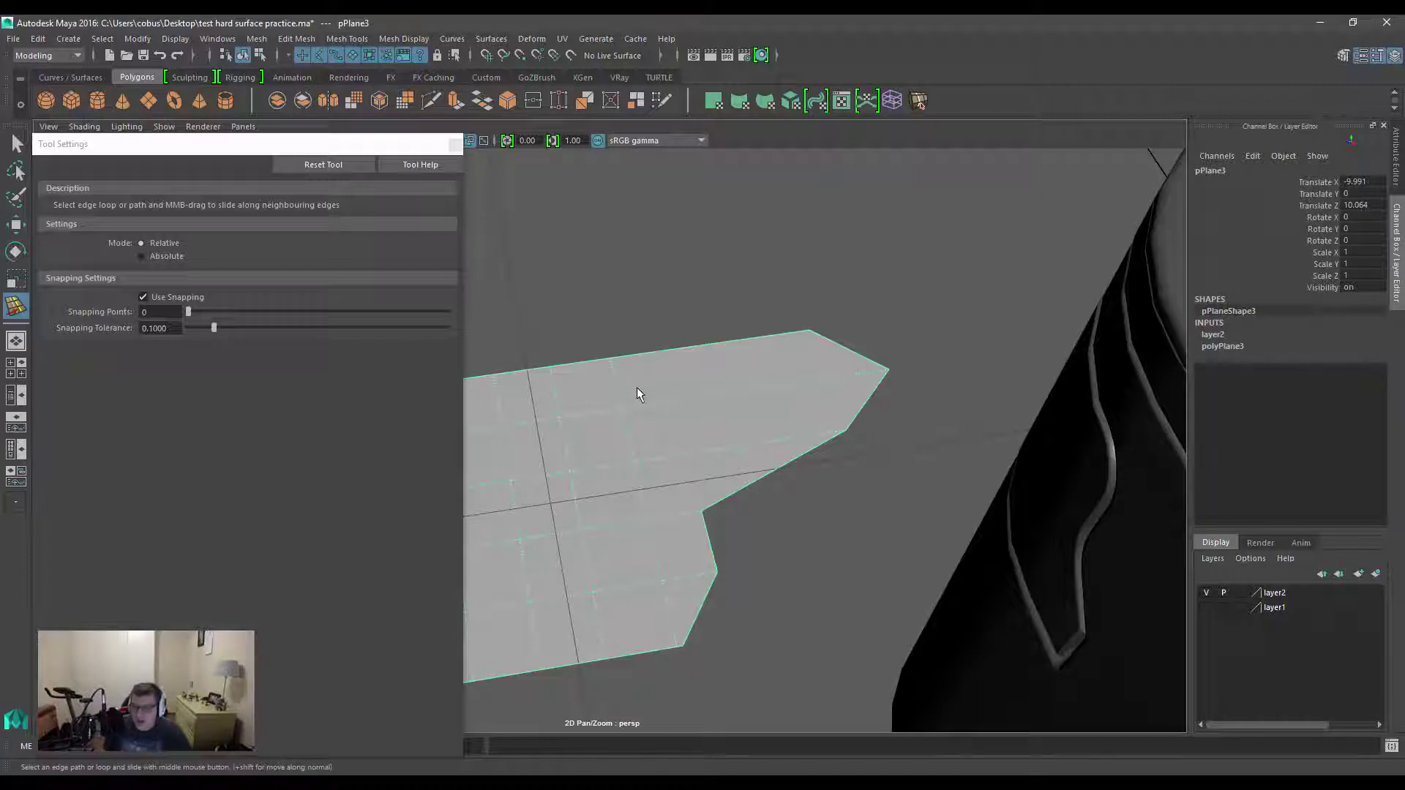
right_drag(642, 436, 642, 351)
click(629, 436)
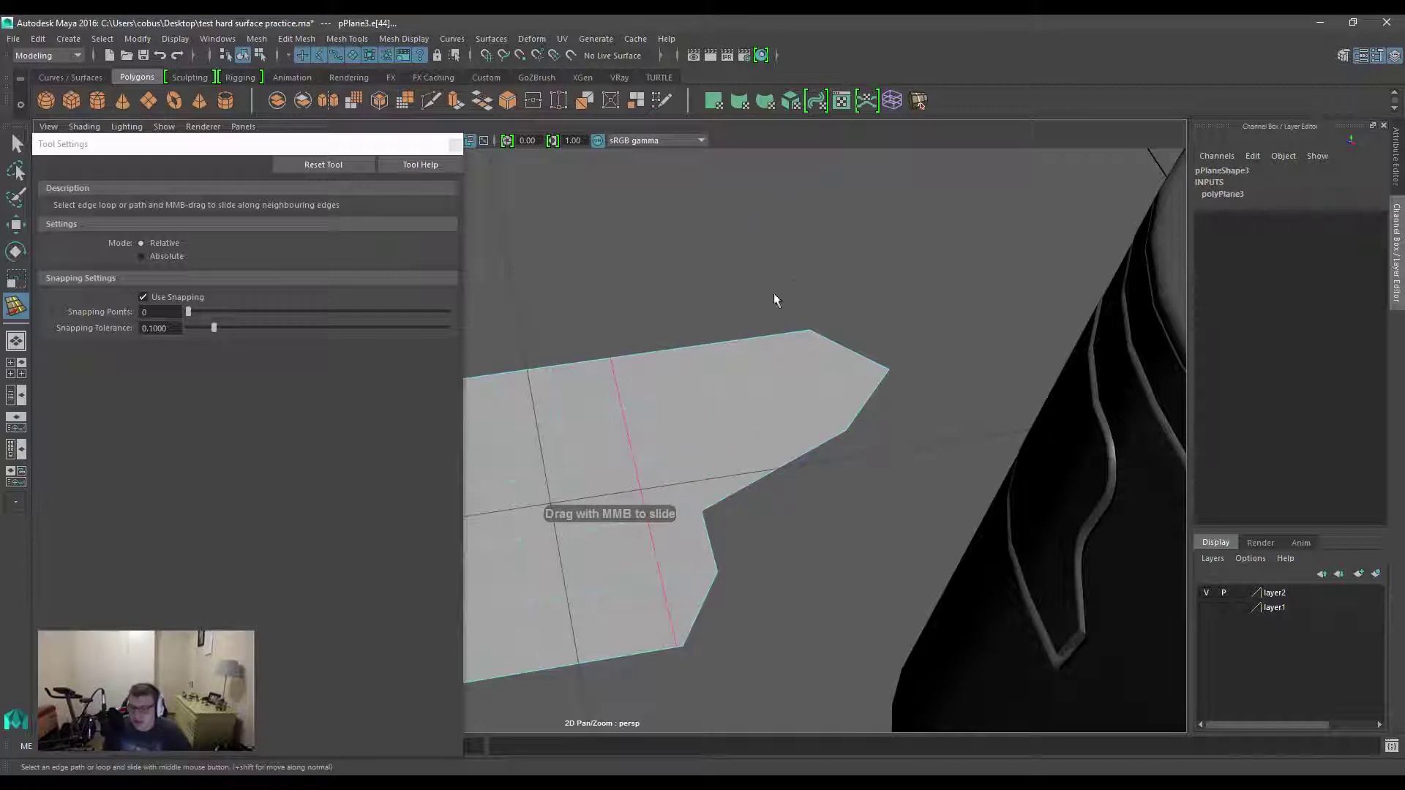
Try sliding the edge loop toward the notched outline in Relative mode, switch to Absolute mode, and undo the slide.
middle_drag(634, 283, 673, 289)
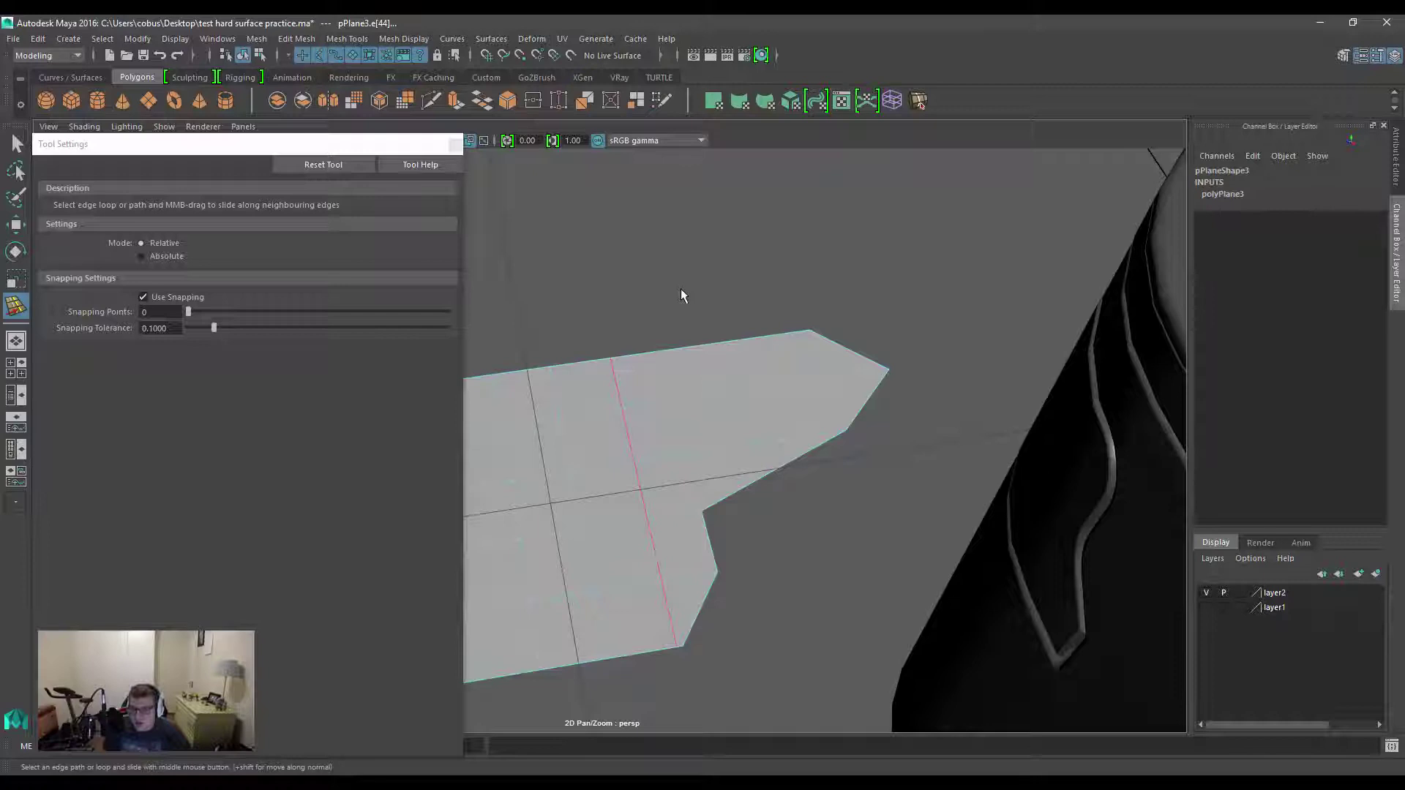
middle_drag(689, 287, 695, 287)
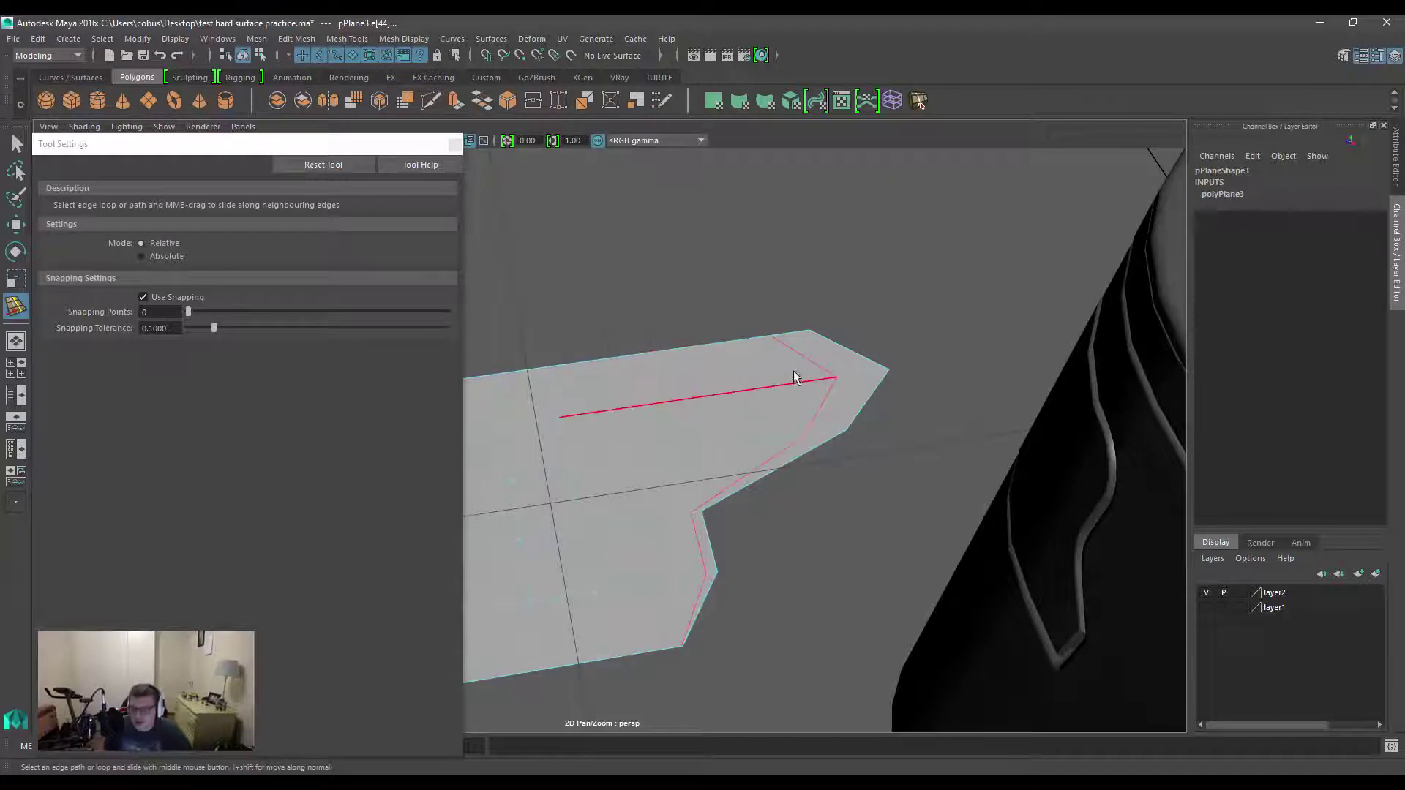
shift+click(801, 348)
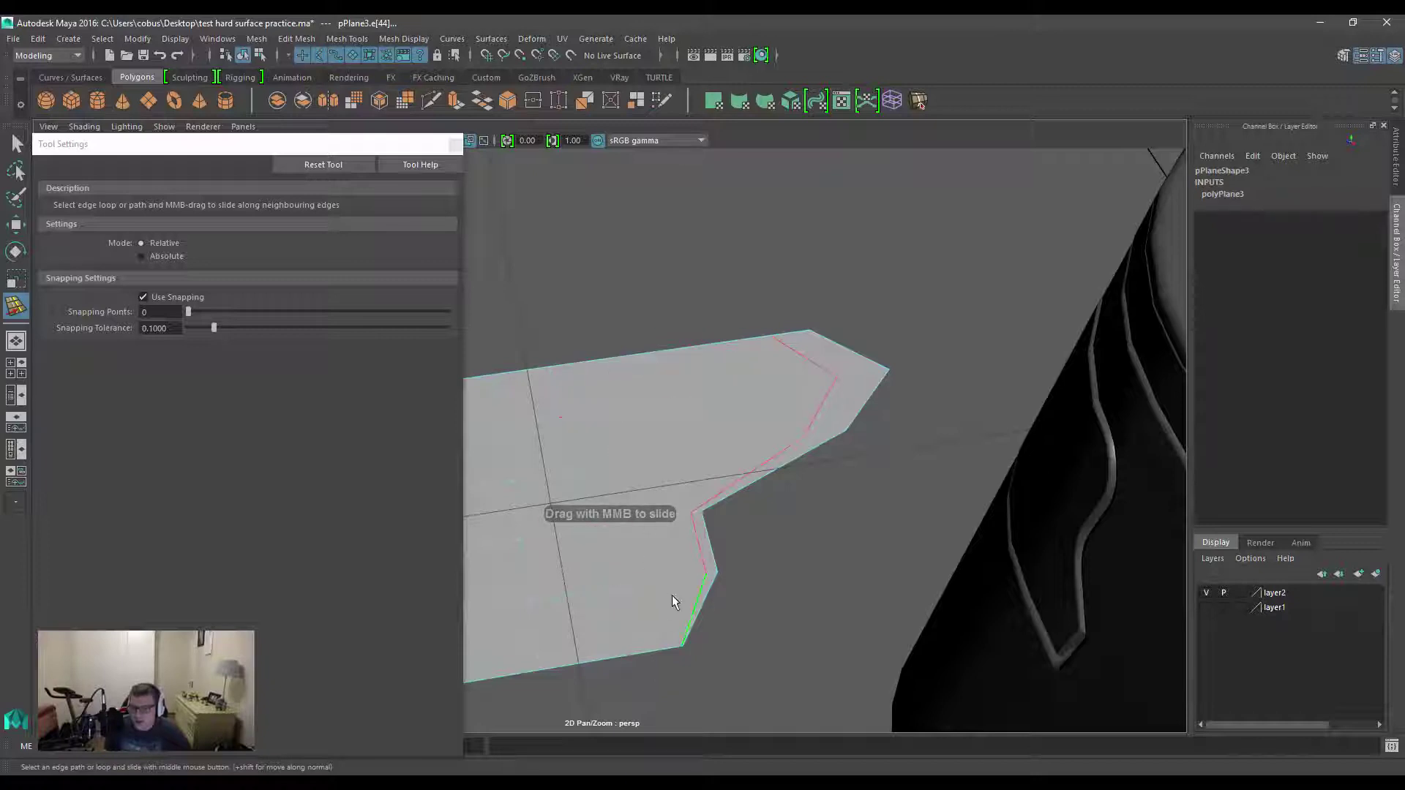
click(148, 260)
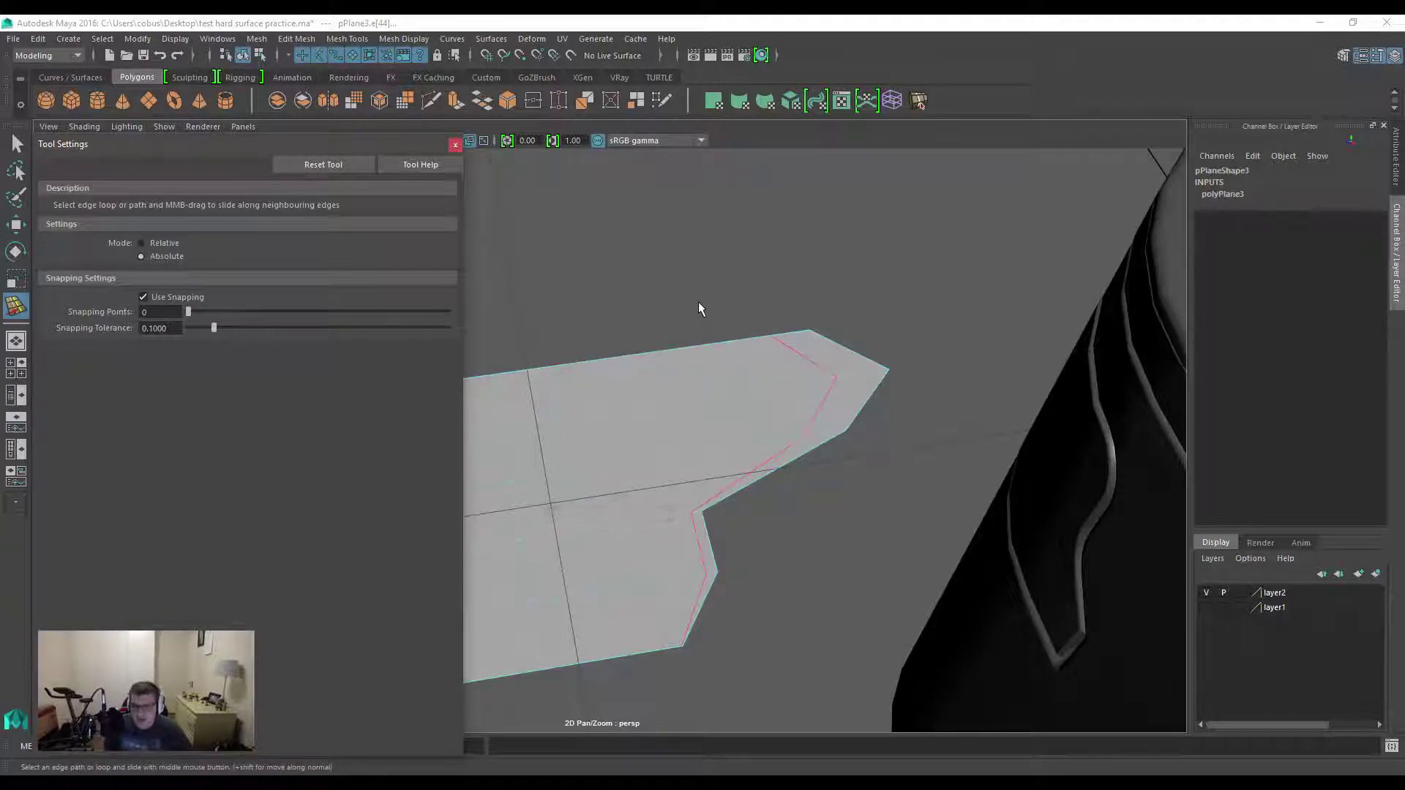
key(ctrl+z)
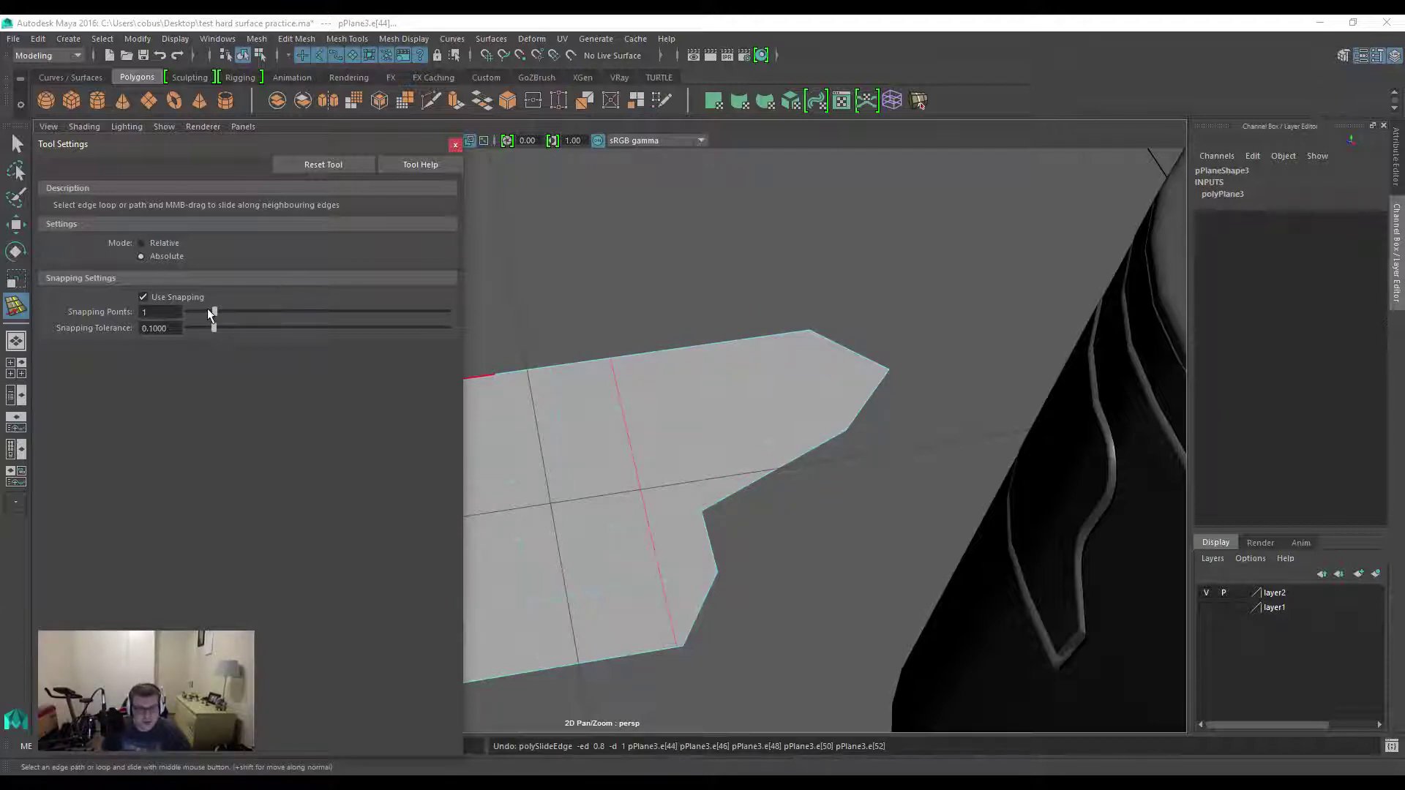
Try sliding the selected edge loop back and forth in Absolute mode with 1 snapping point.
click(677, 641)
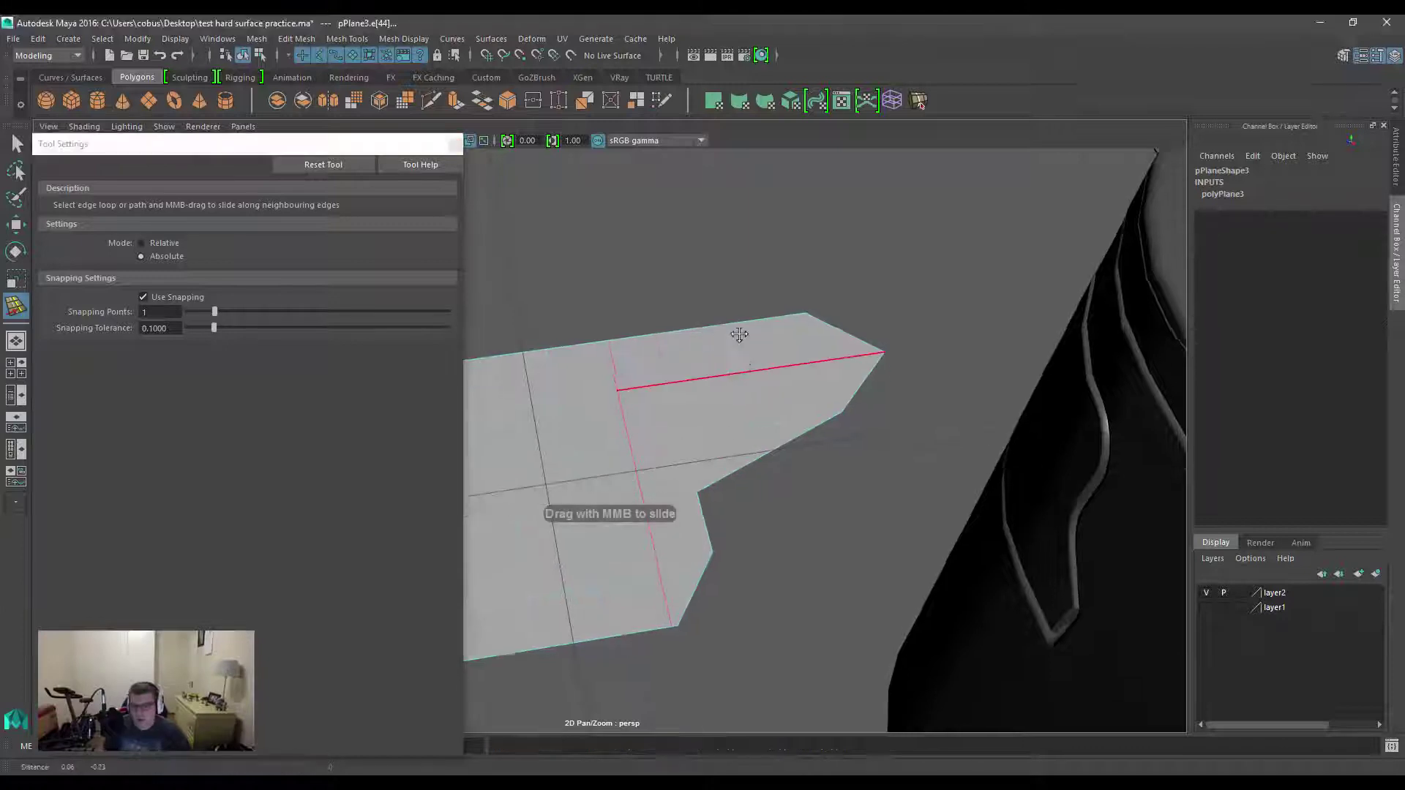
alt+middle_drag(739, 334, 761, 297)
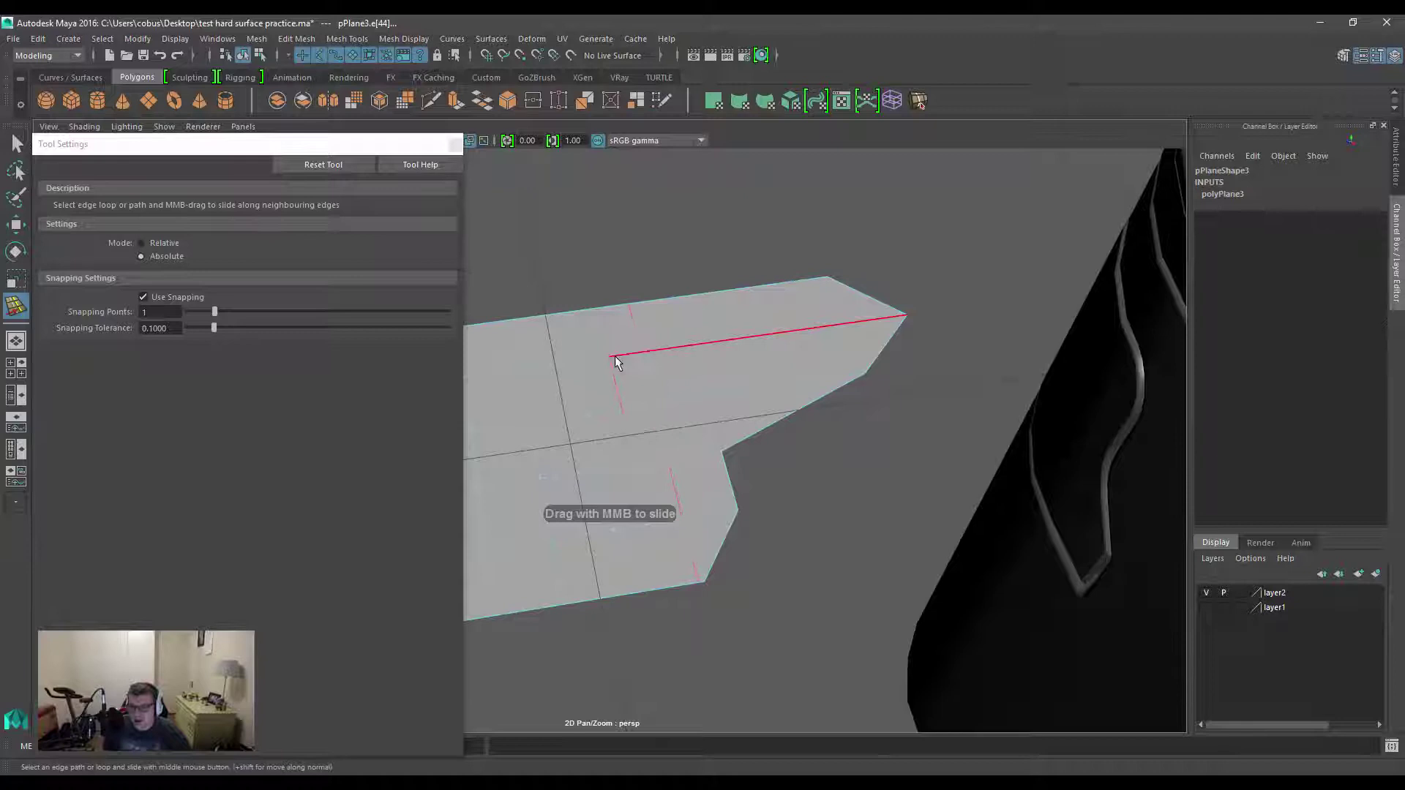
middle_drag(615, 356, 679, 342)
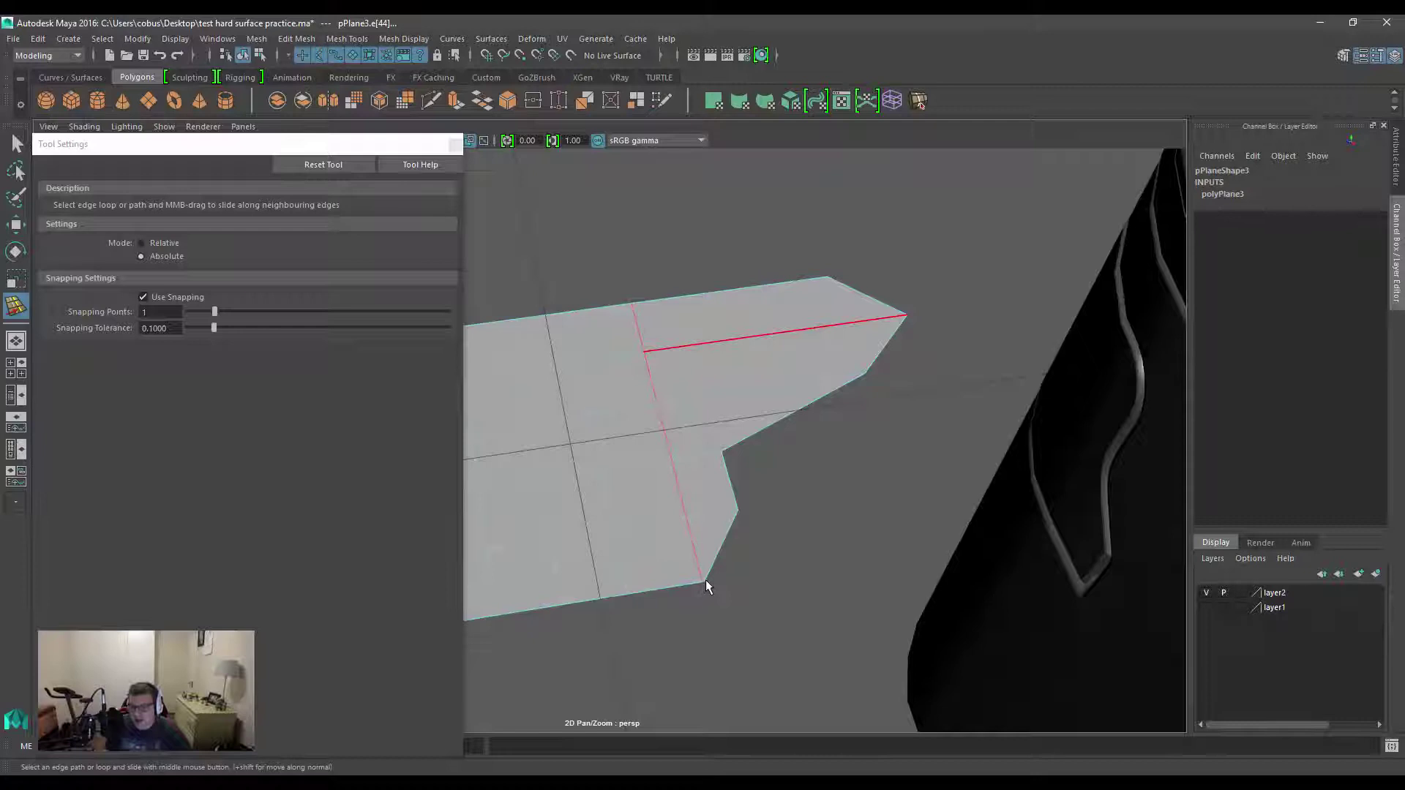
middle_drag(749, 405, 757, 414)
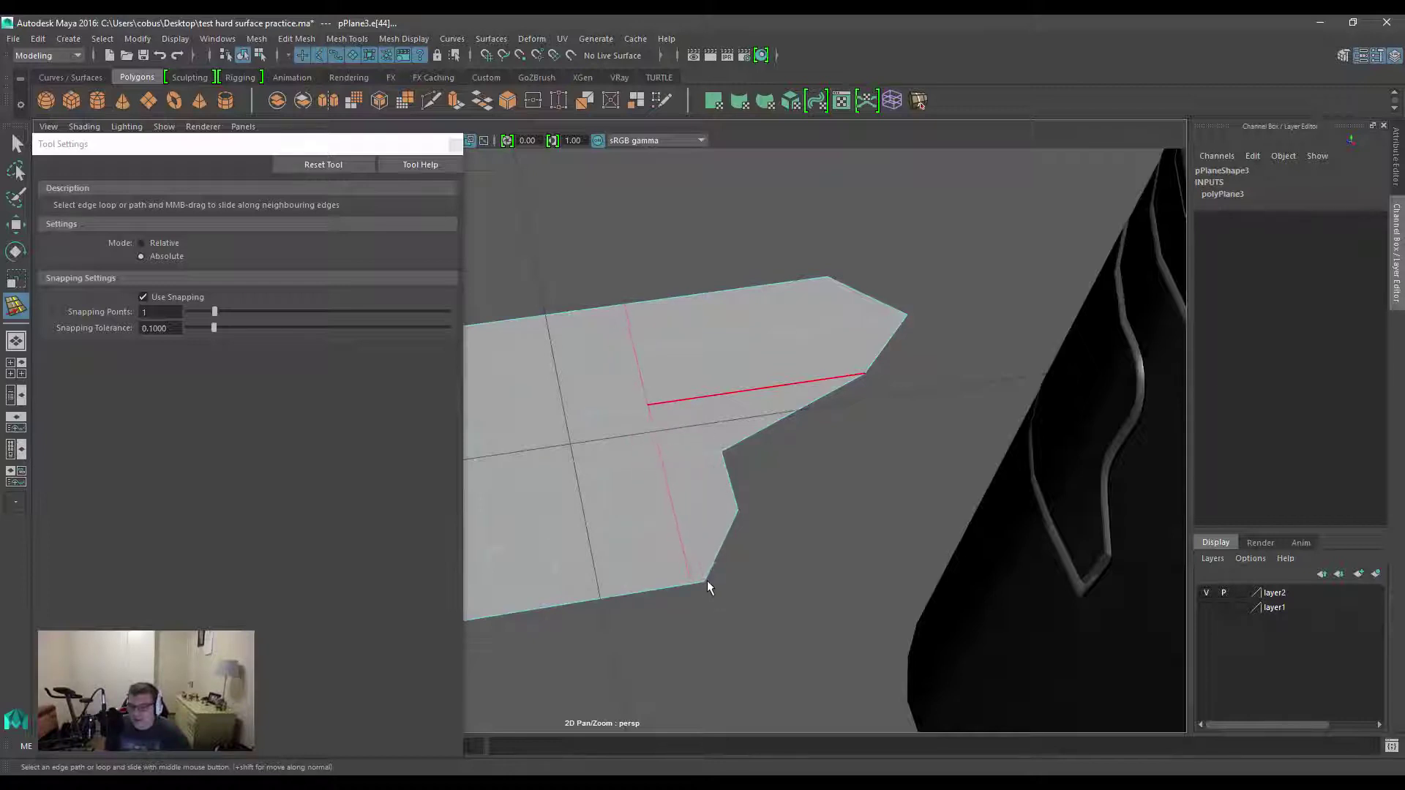
click(724, 562)
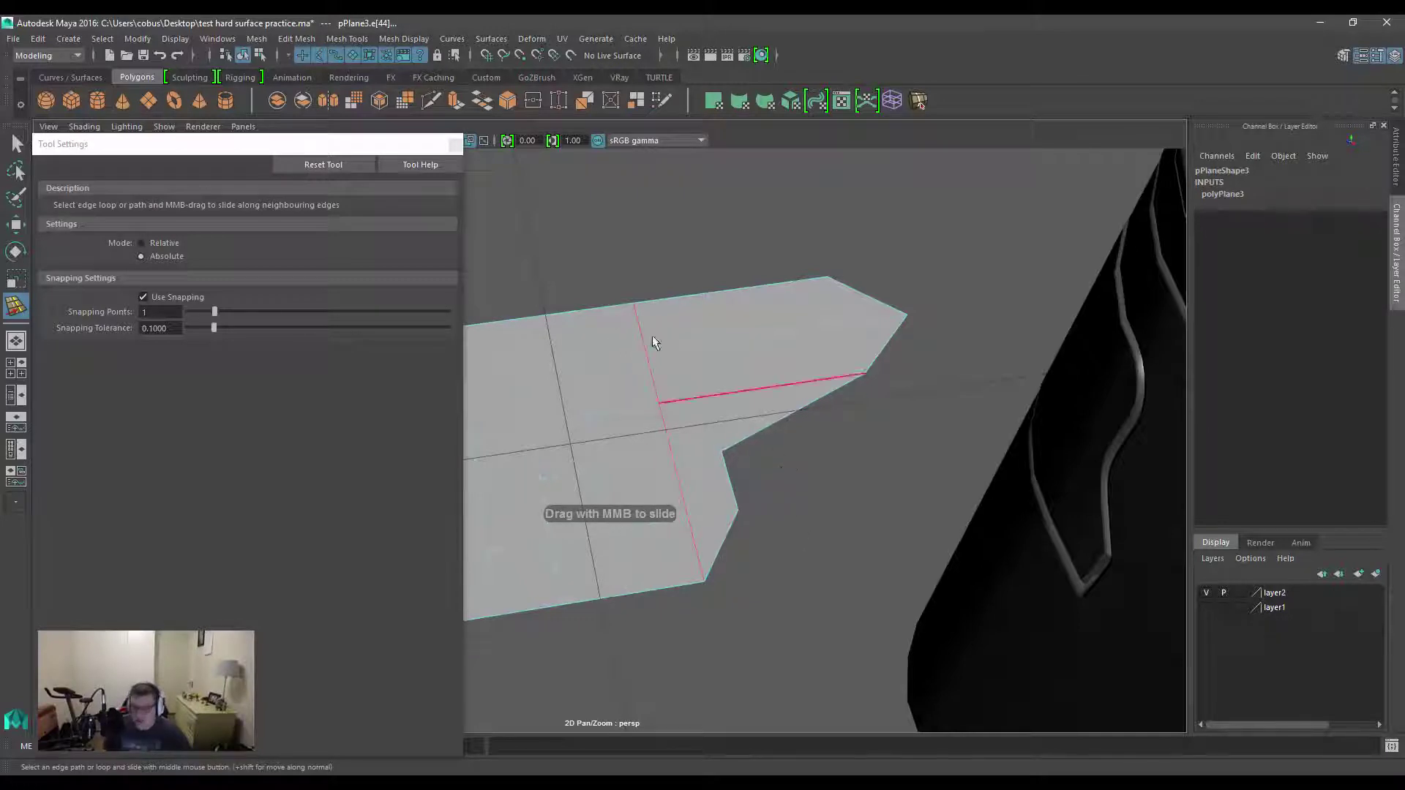
Switch to Relative mode, try sliding the edge loop beyond the plane's notched outline, and undo the slides.
click(156, 245)
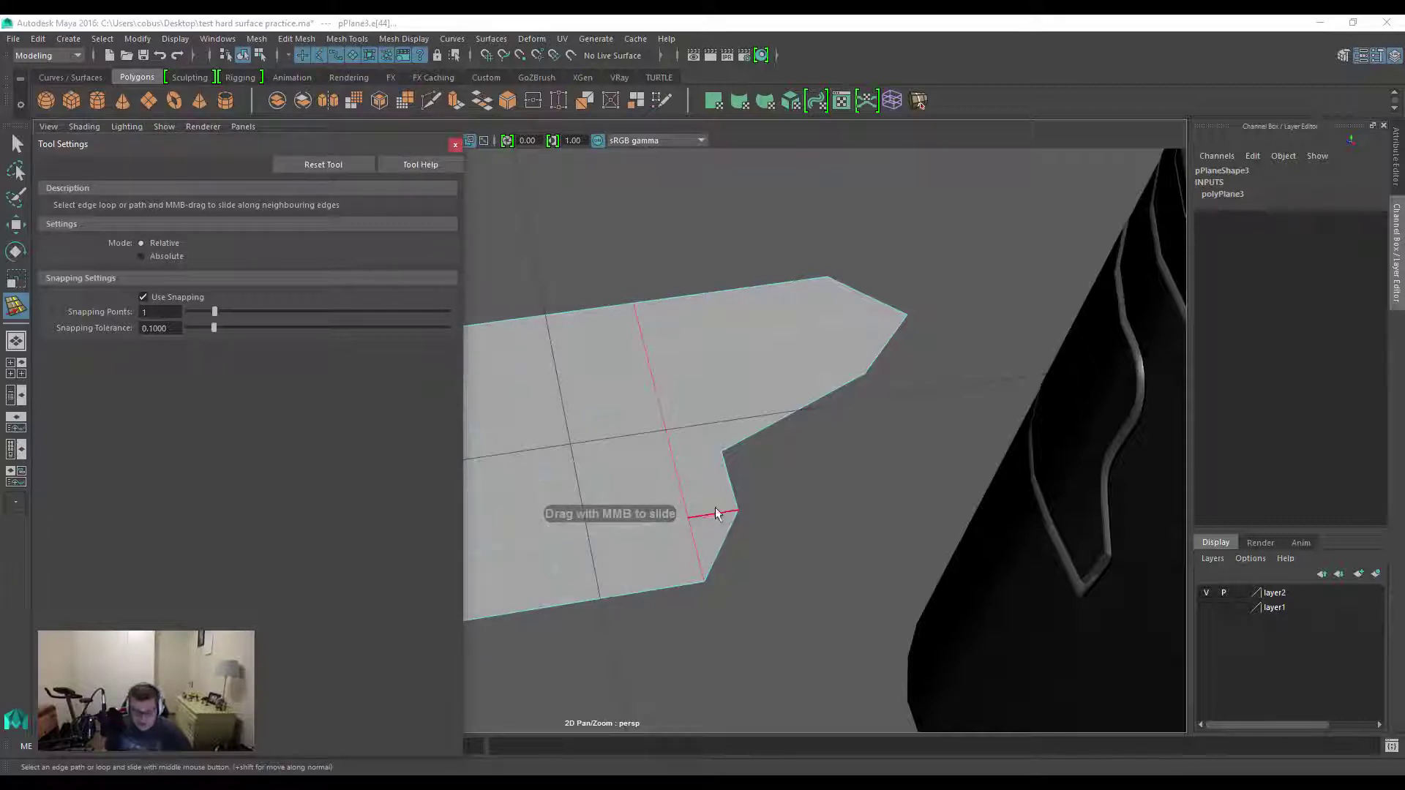
middle_drag(755, 474, 860, 444)
middle_drag(821, 582, 825, 558)
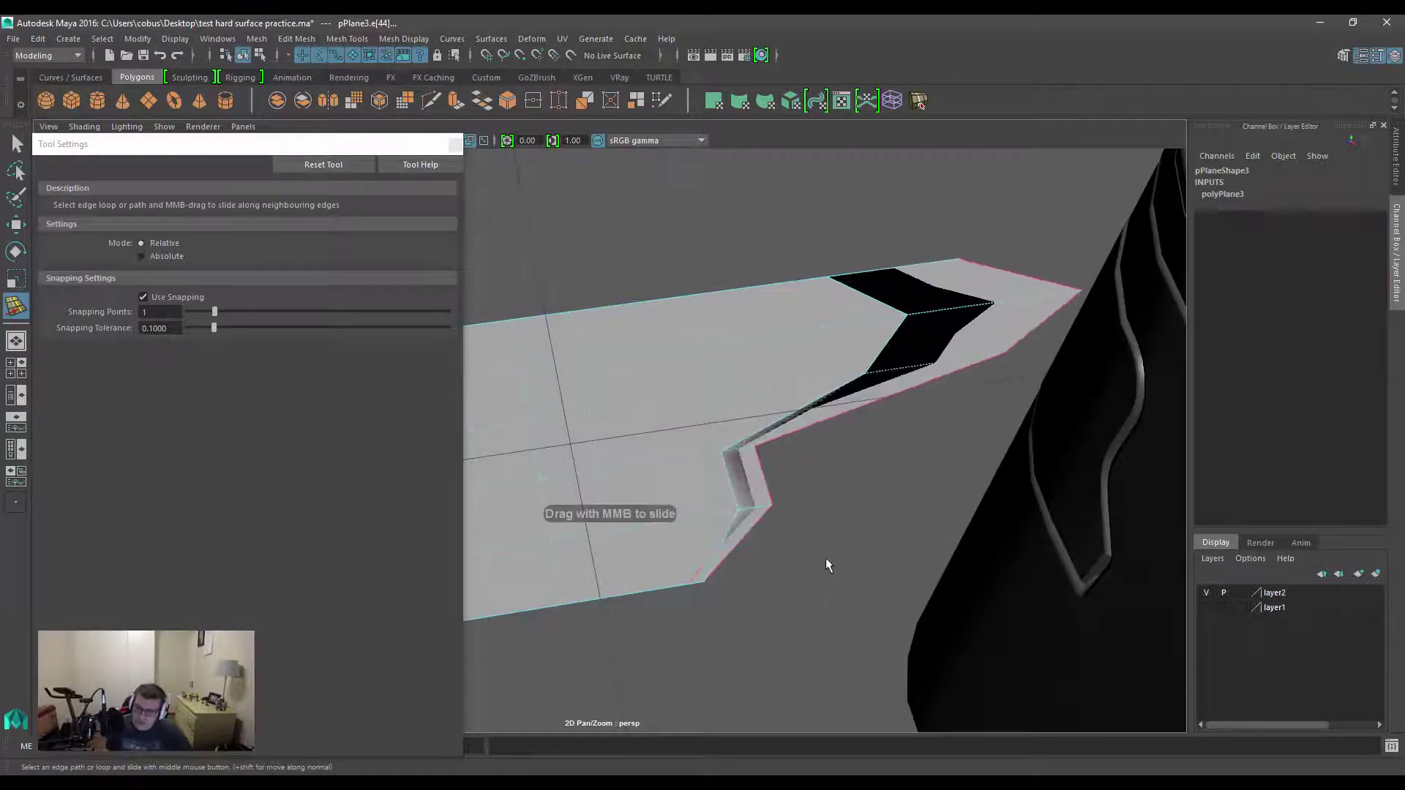
key(ctrl+z)
key(ctrl+z)
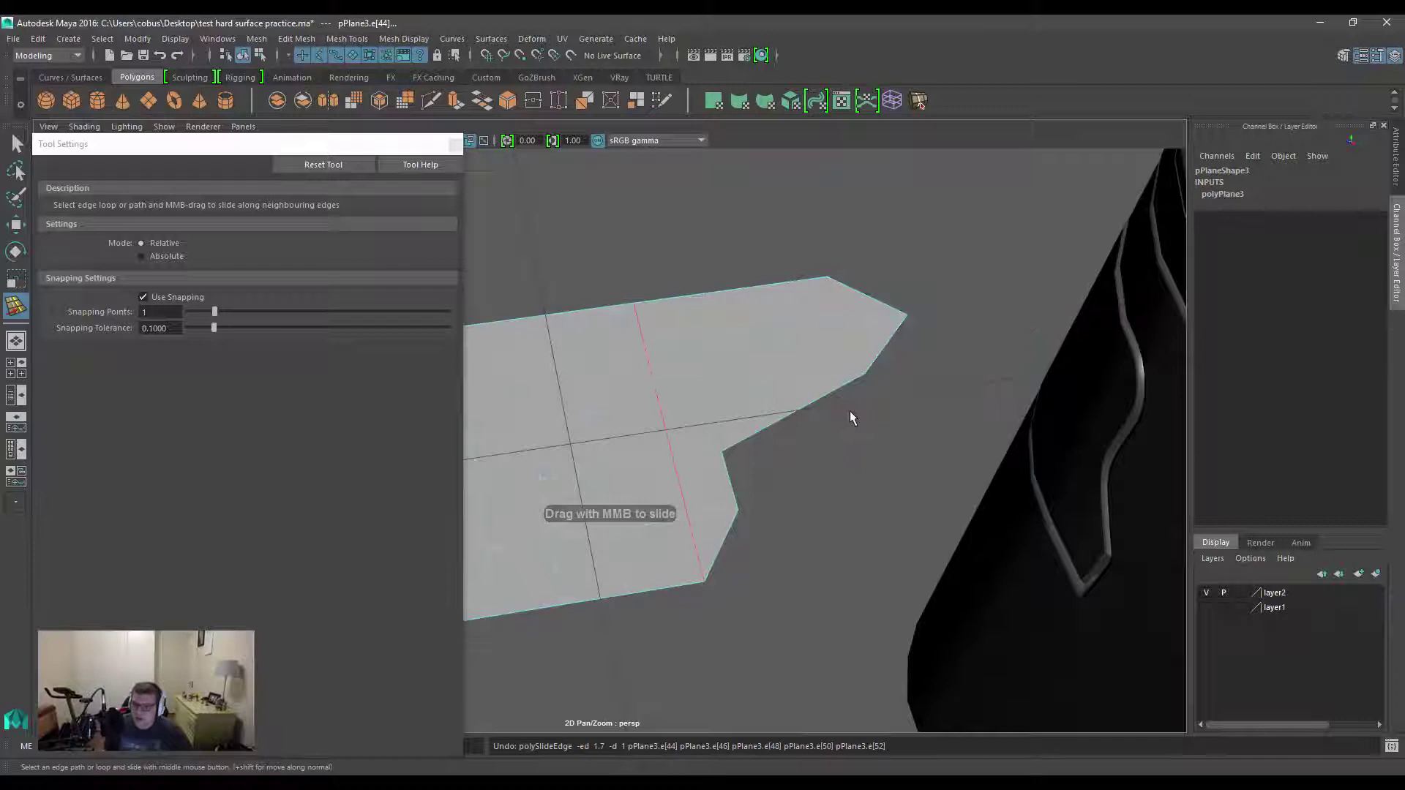
Slide the selected edge loop along its normal to raise it out of the flat plane.
alt+drag(768, 477, 718, 290)
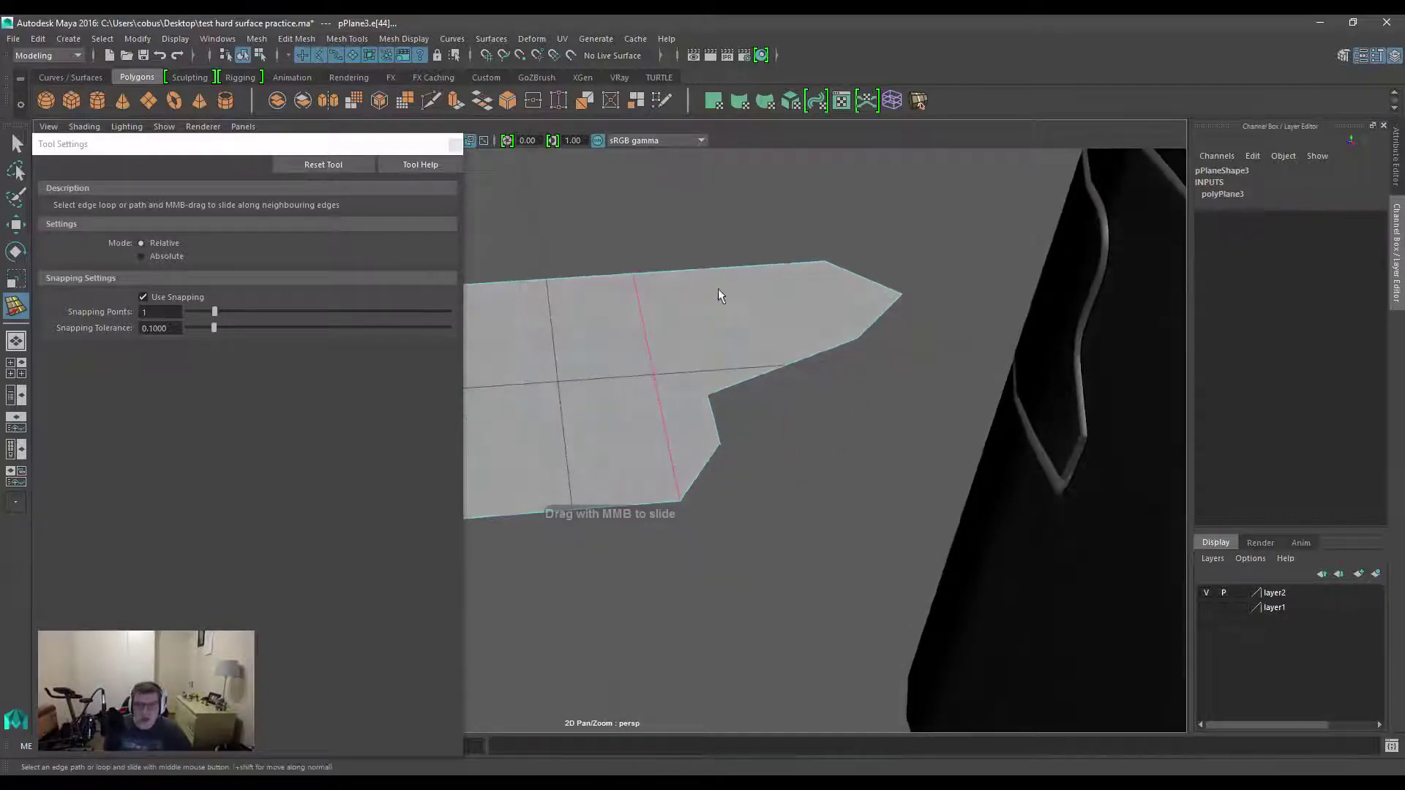
scroll(753, 329, up, 5)
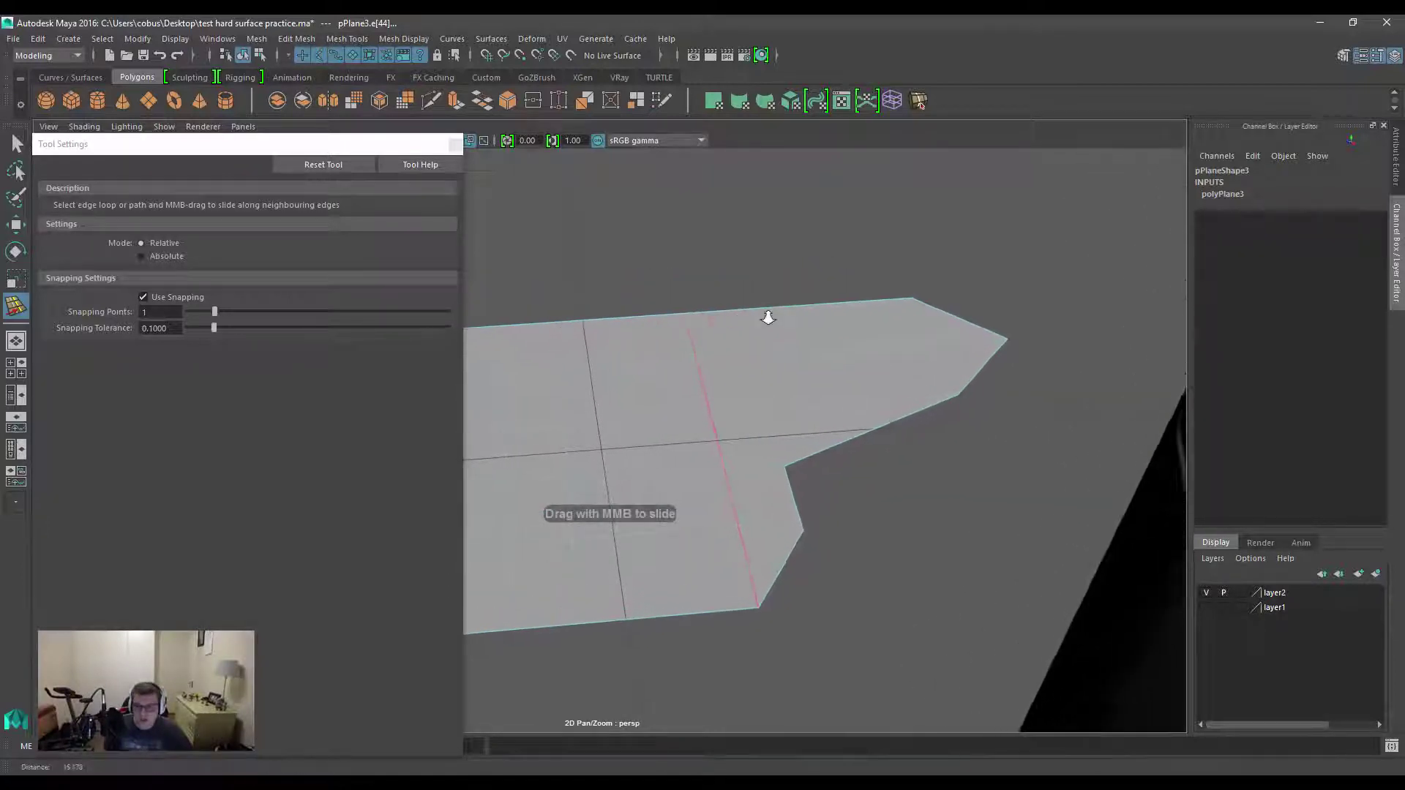
alt+right_drag(767, 318, 772, 314)
shift+middle_drag(724, 314, 771, 324)
alt+drag(771, 324, 670, 235)
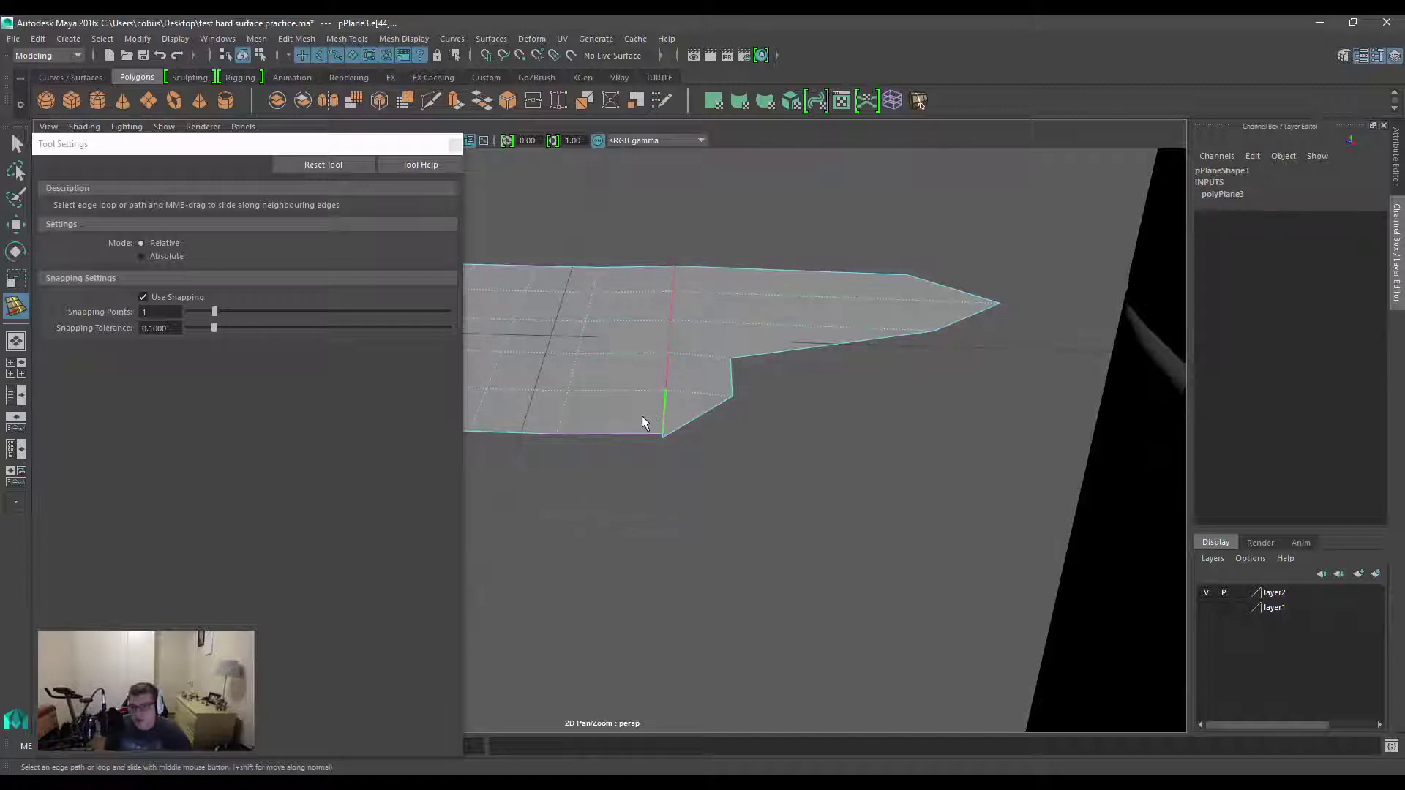
Raise the neighbouring edge loop along its normal, and raise the first loop further the same way.
click(585, 340)
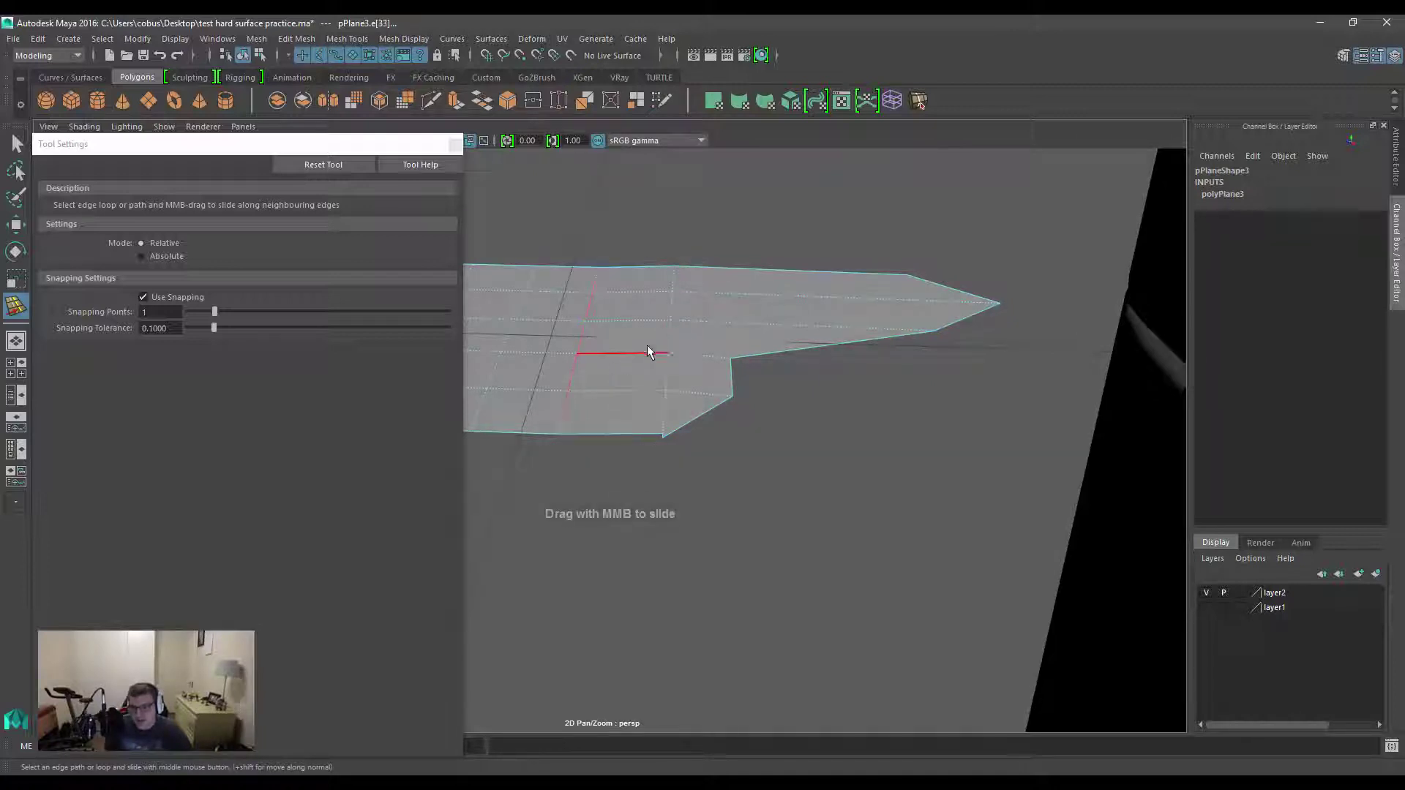
middle_drag(678, 329, 700, 333)
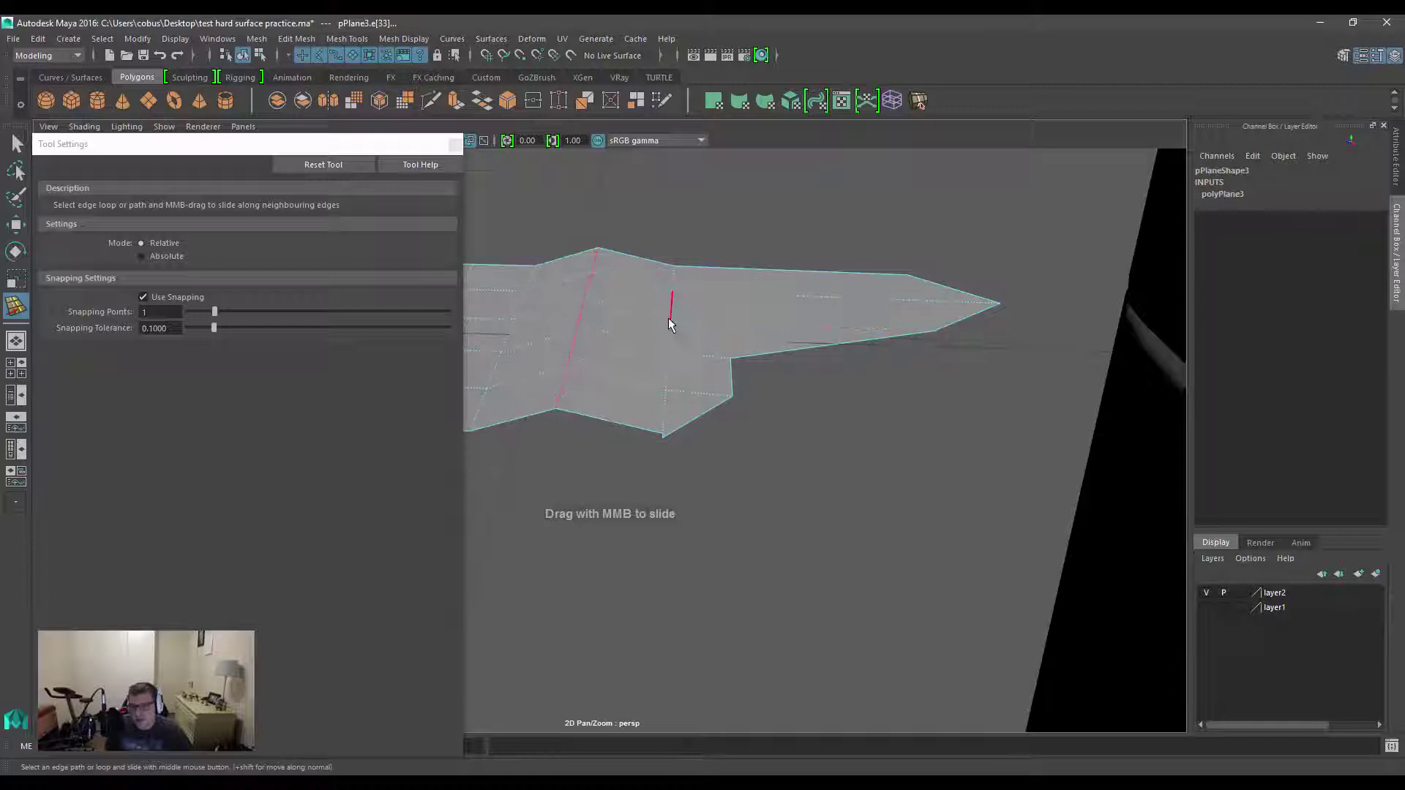
double_click(665, 334)
shift+middle_drag(698, 324, 728, 329)
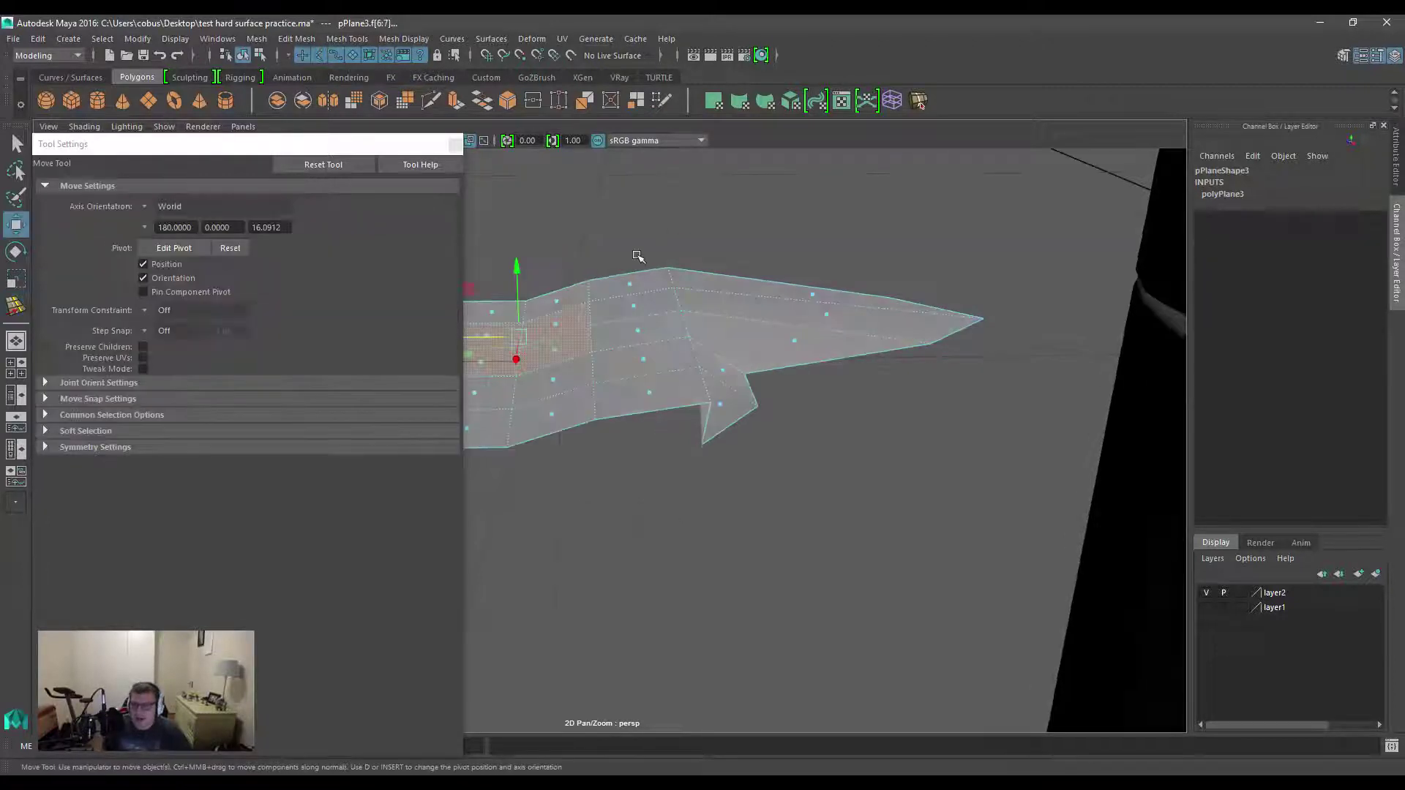
Switch from Slide Edge to the Move tool and return the bent plane to object selection mode.
mouse_move(731, 360)
alt+mouse_down()
mouse_move(739, 344)
mouse_move(728, 353)
alt+mouse_up()
alt+middle_drag(728, 352, 512, 432)
alt+drag(644, 322, 600, 366)
alt+middle_drag(599, 359, 665, 370)
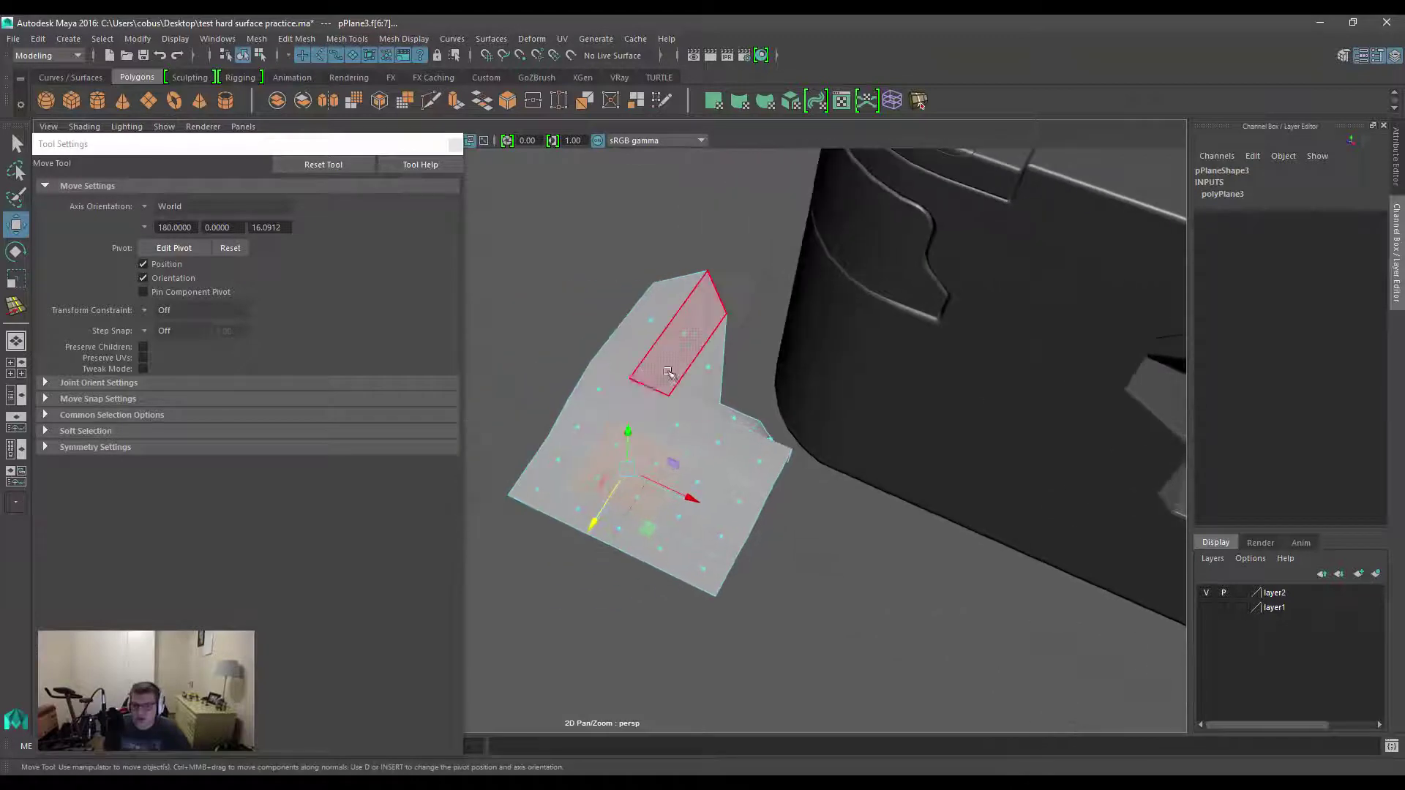
click(708, 319)
key(F8)
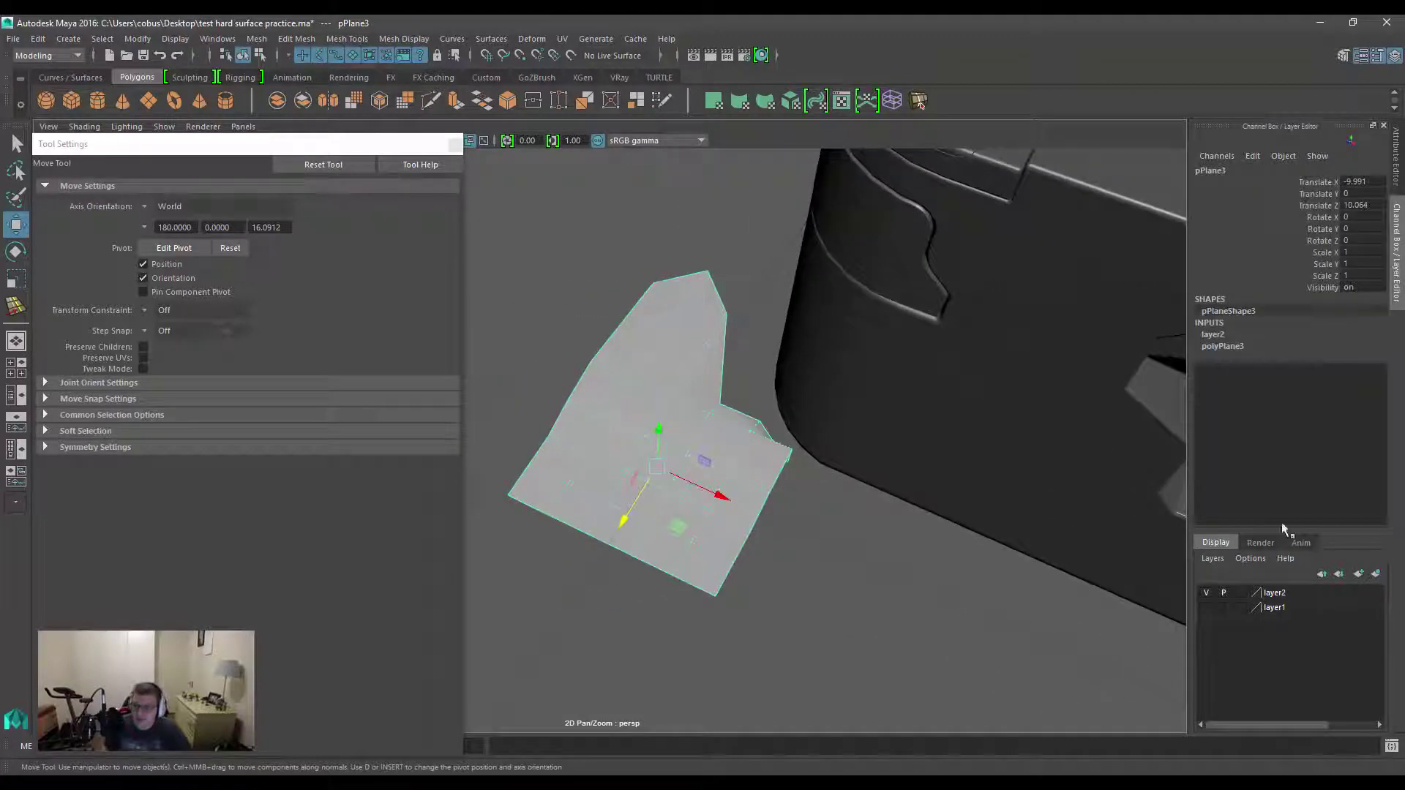
Hide layer2, select the curved notched panel on the model's rounded corner, and isolate it in the view.
click(1204, 593)
alt+middle_drag(896, 326, 801, 397)
click(787, 322)
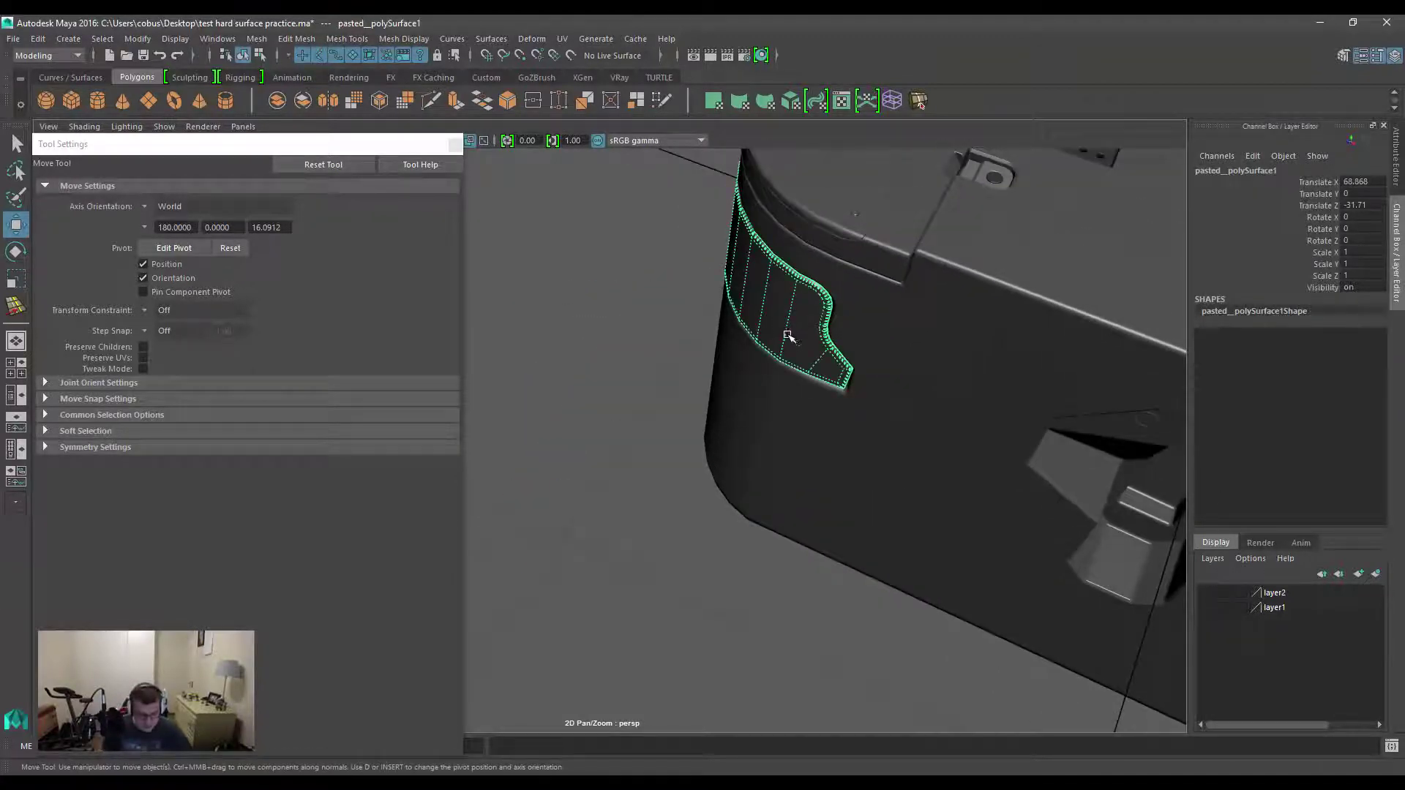
alt+drag(789, 338, 787, 384)
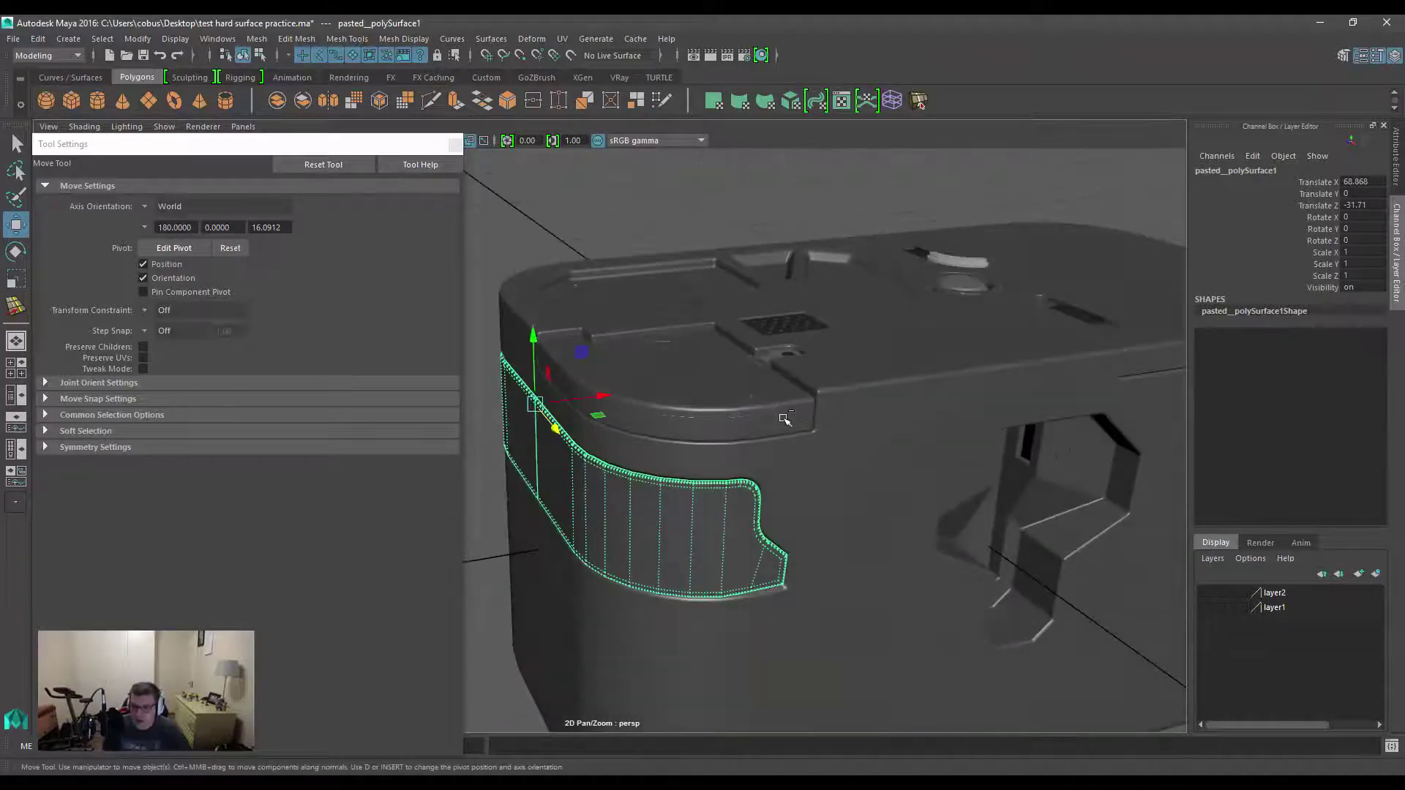
key(ctrl+1)
alt+drag(747, 524, 698, 457)
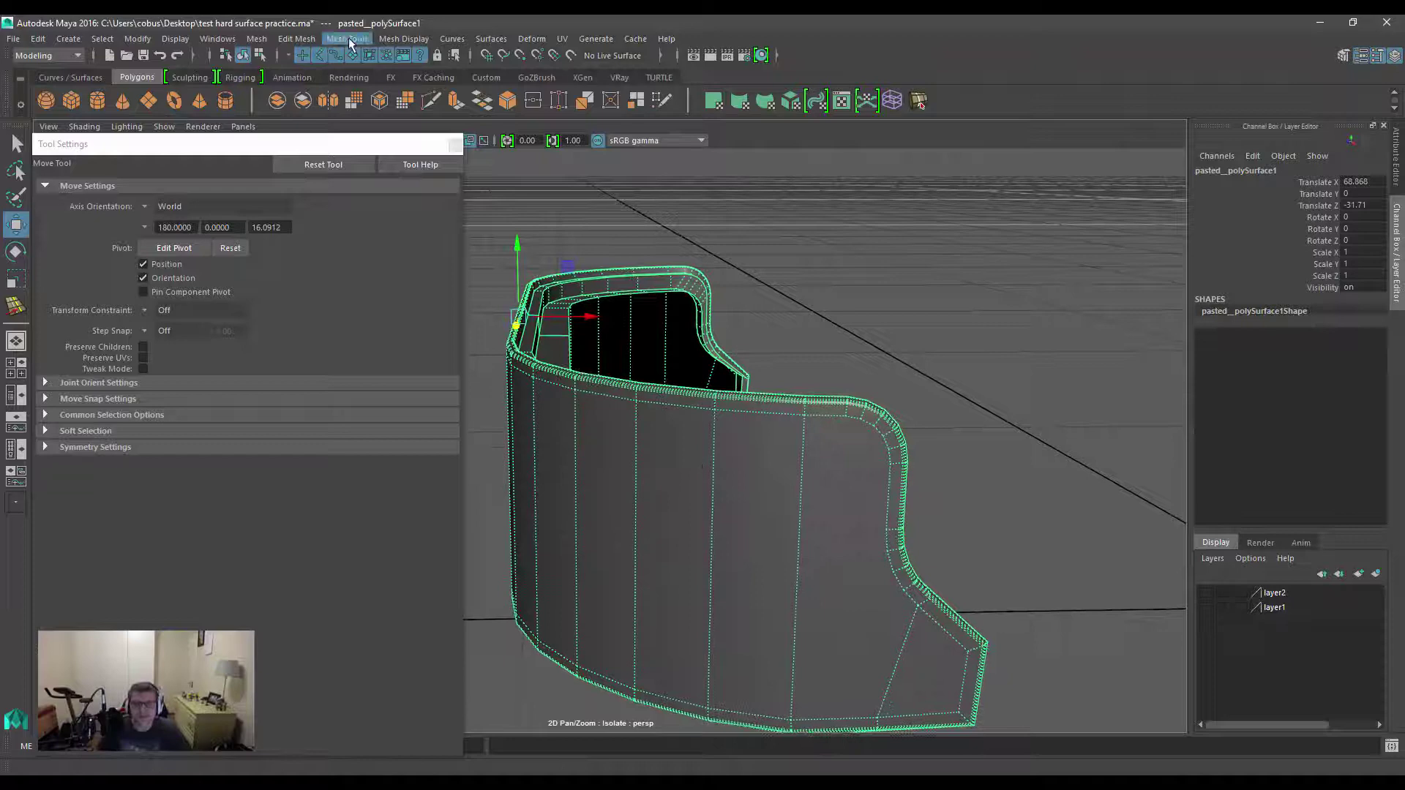
Activate the Slide Edge tool for the isolated curved panel.
click(402, 41)
click(430, 42)
click(400, 41)
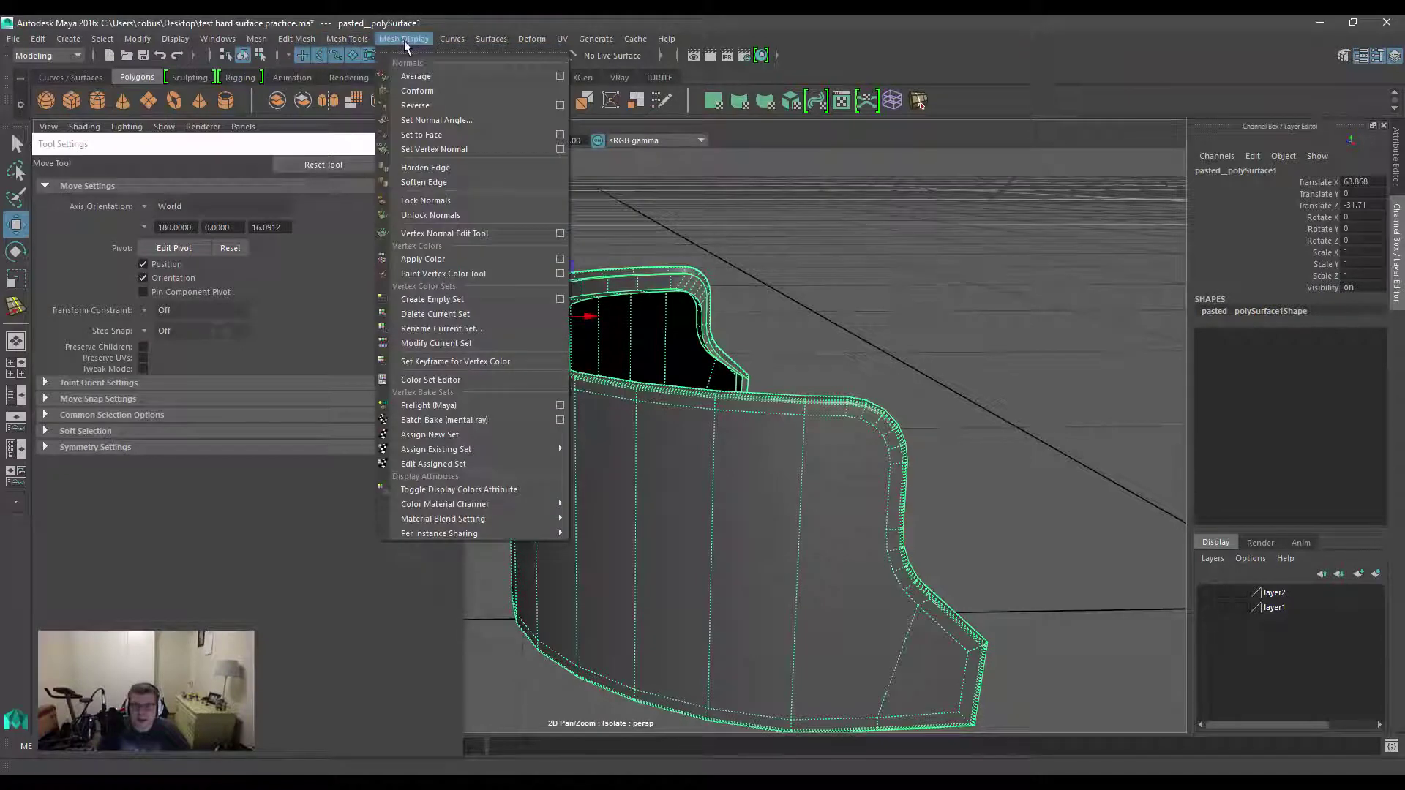
click(404, 40)
click(441, 38)
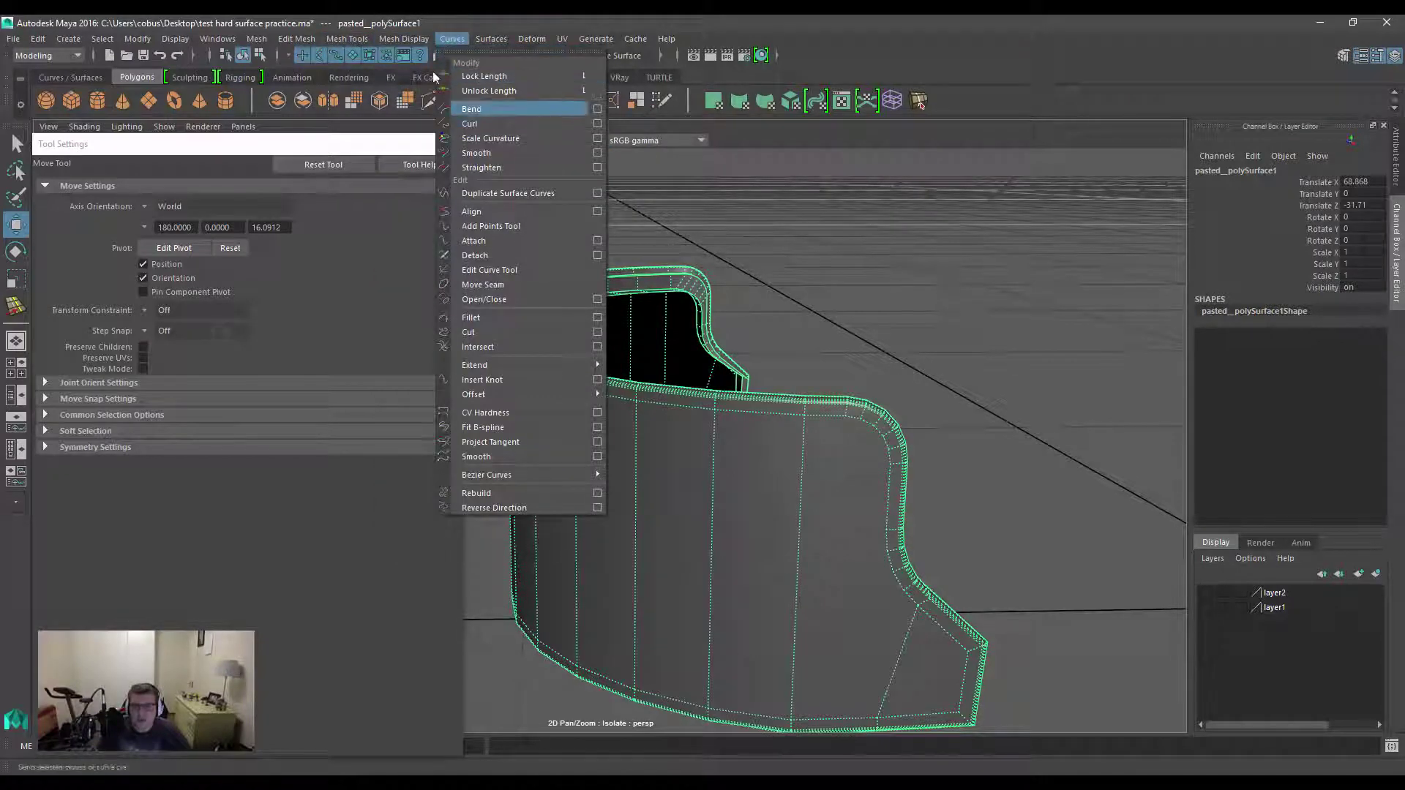
click(403, 38)
click(347, 38)
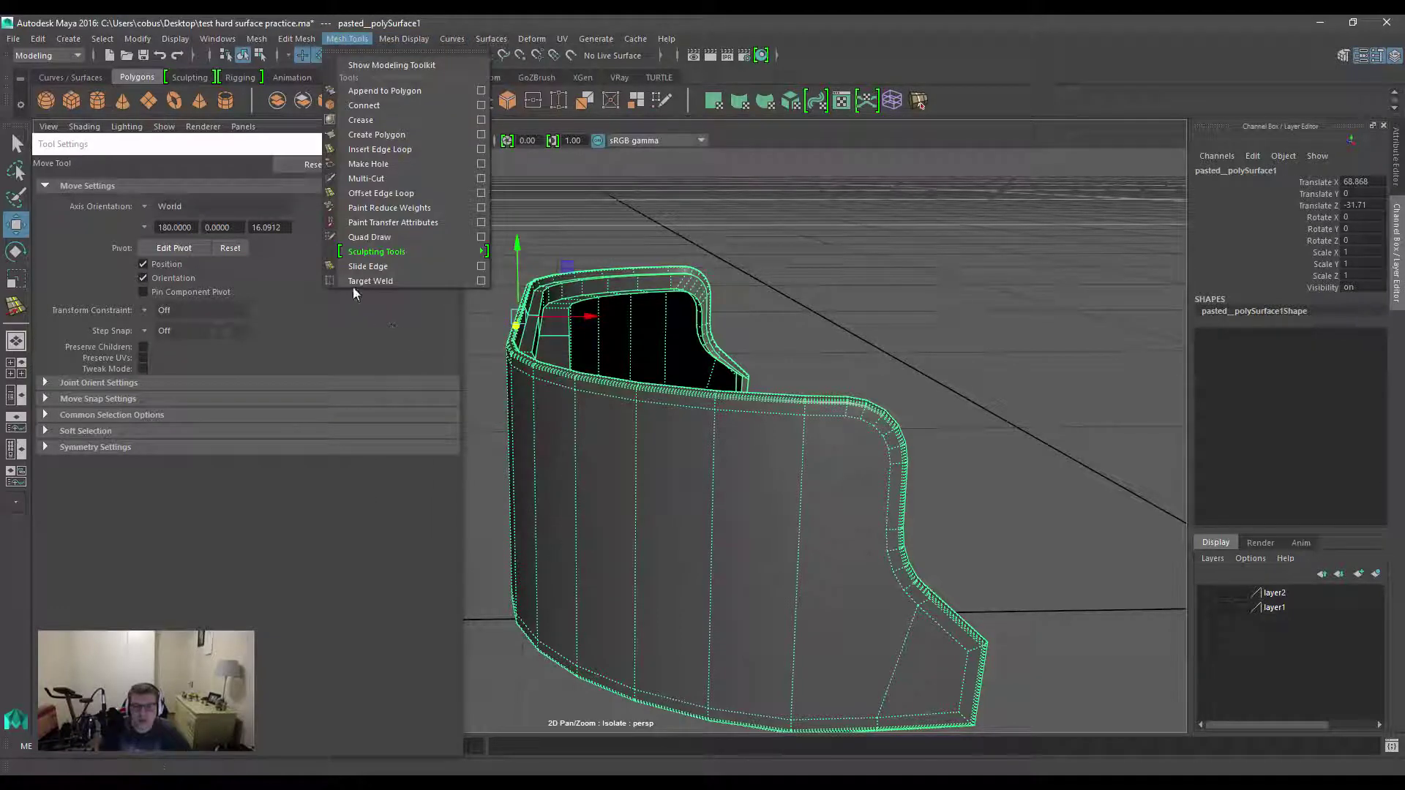
click(403, 266)
Select a single edge just below the panel's upper bevelled rim and try to slide it in Relative mode.
scroll(526, 444, up, 5)
alt+drag(526, 438, 642, 359)
alt+right_drag(614, 368, 646, 344)
click(639, 415)
alt+drag(611, 436, 876, 331)
alt+drag(823, 384, 717, 278)
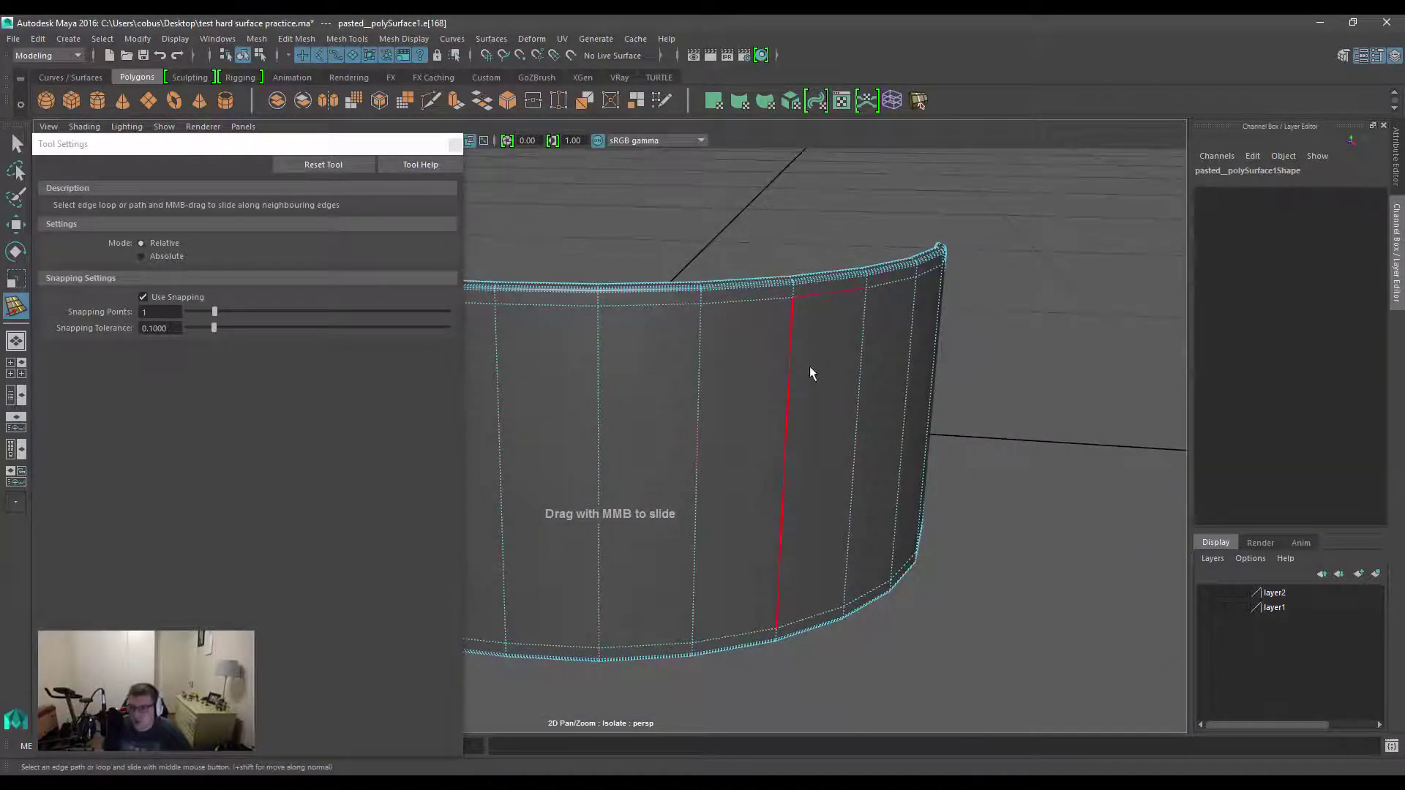
middle_drag(858, 364, 874, 403)
alt+drag(859, 395, 869, 317)
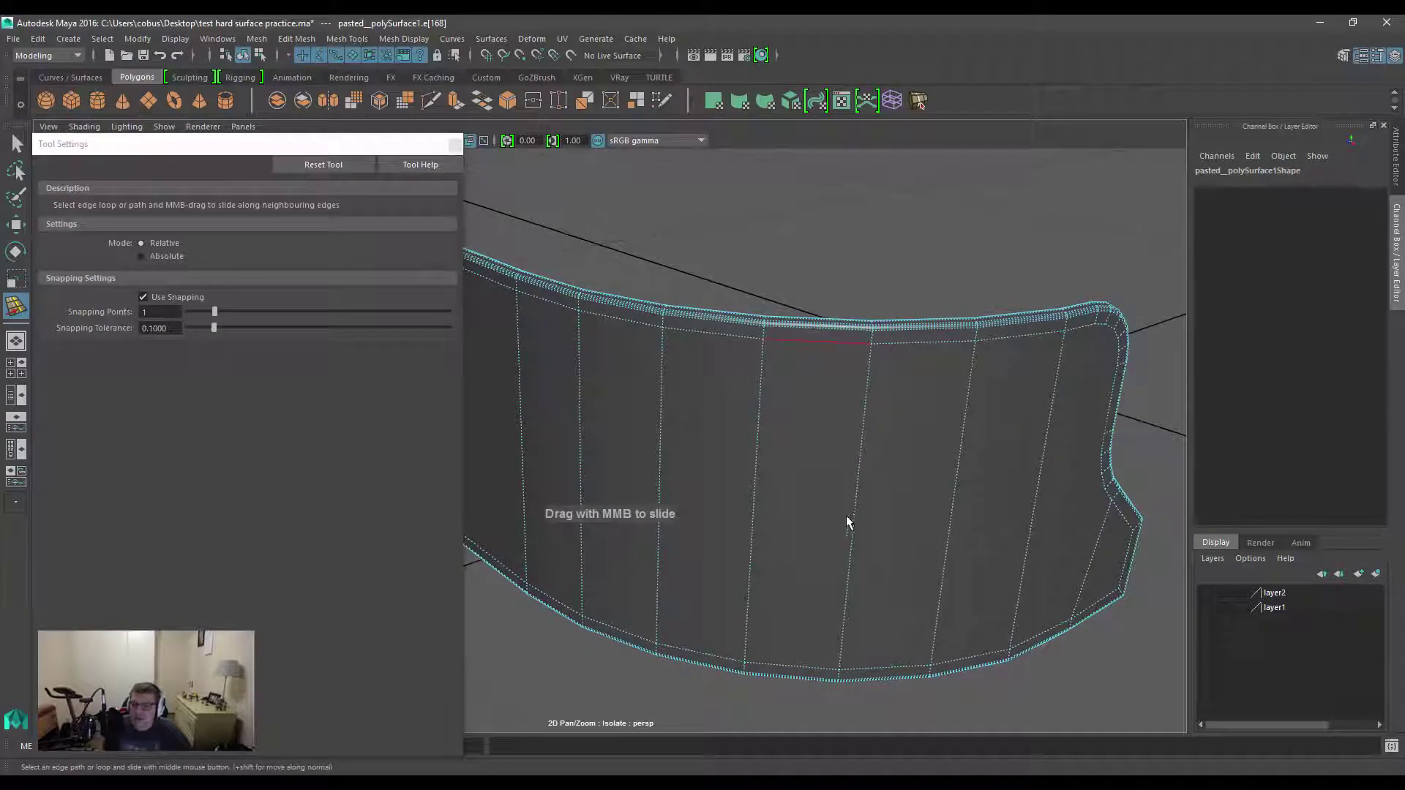
click(821, 342)
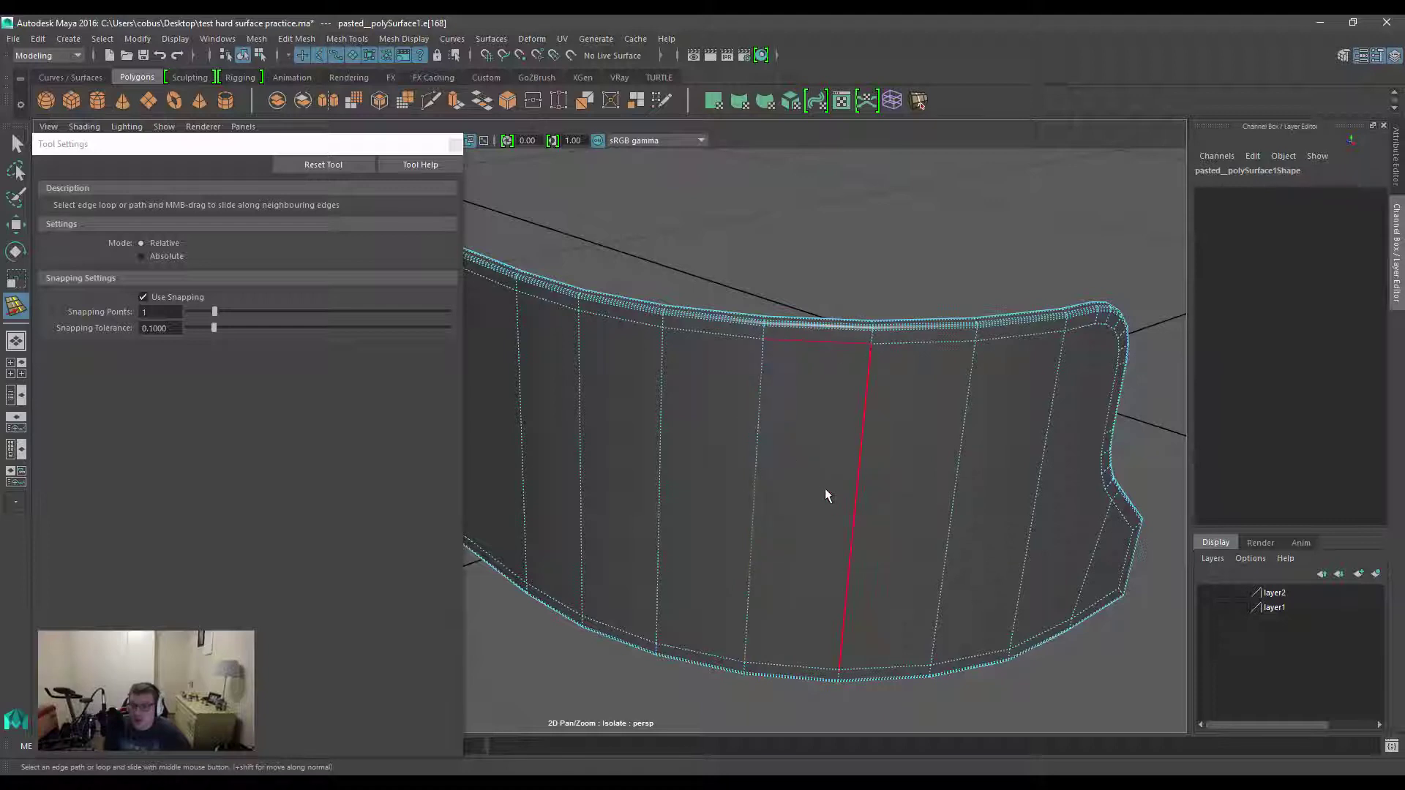
alt+drag(809, 410, 737, 183)
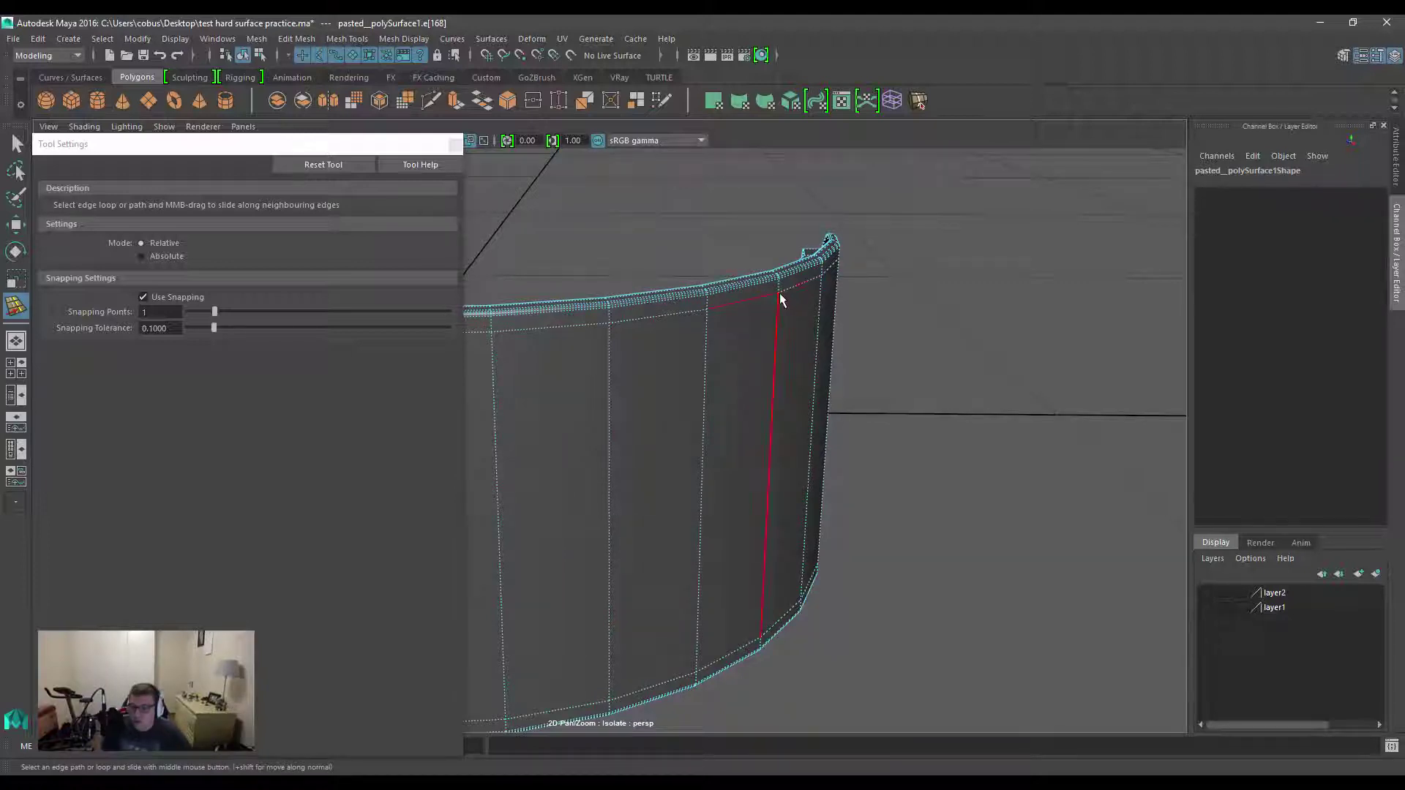
middle_drag(779, 293, 769, 365)
click(752, 314)
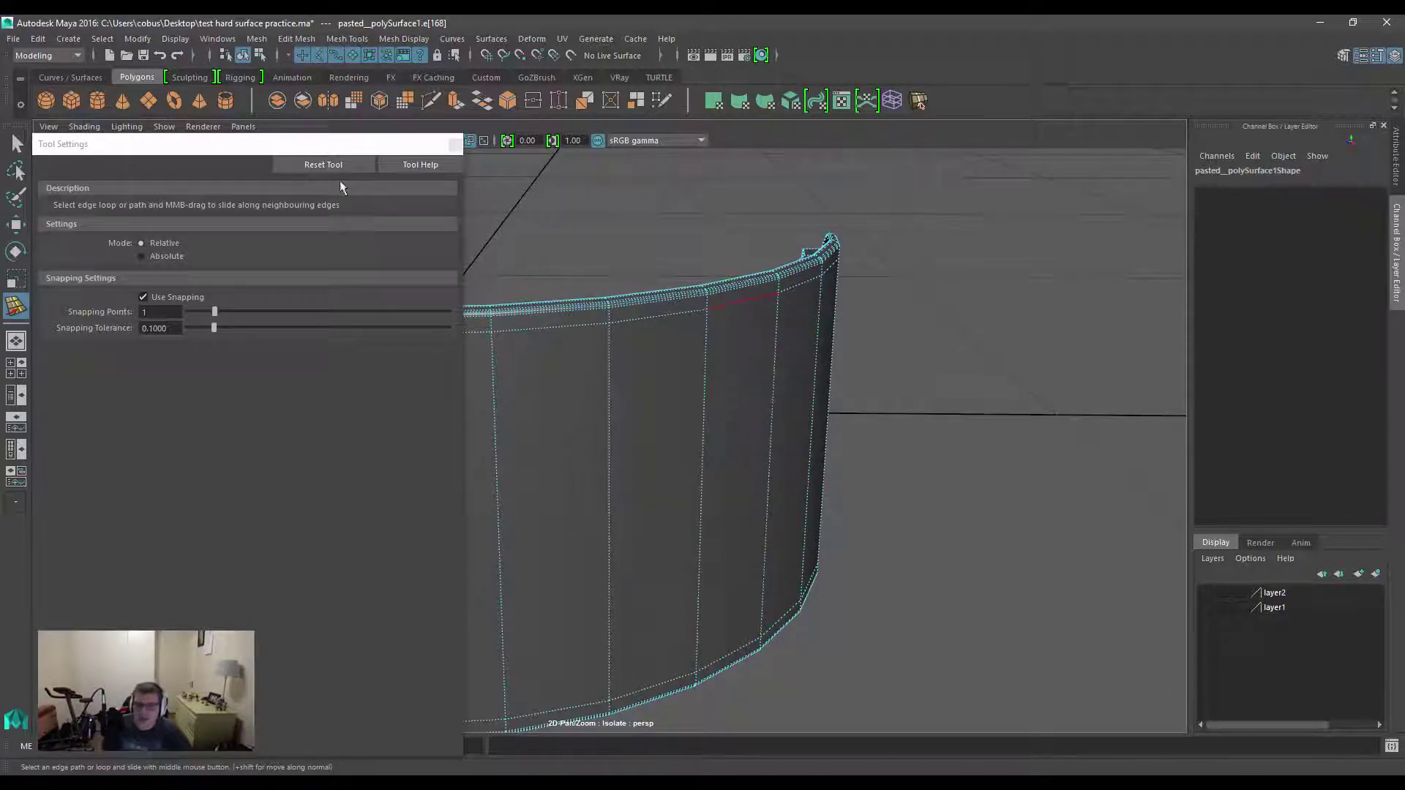
Reactivate the Slide Edge tool and switch the curved panel to vertex selection.
click(346, 39)
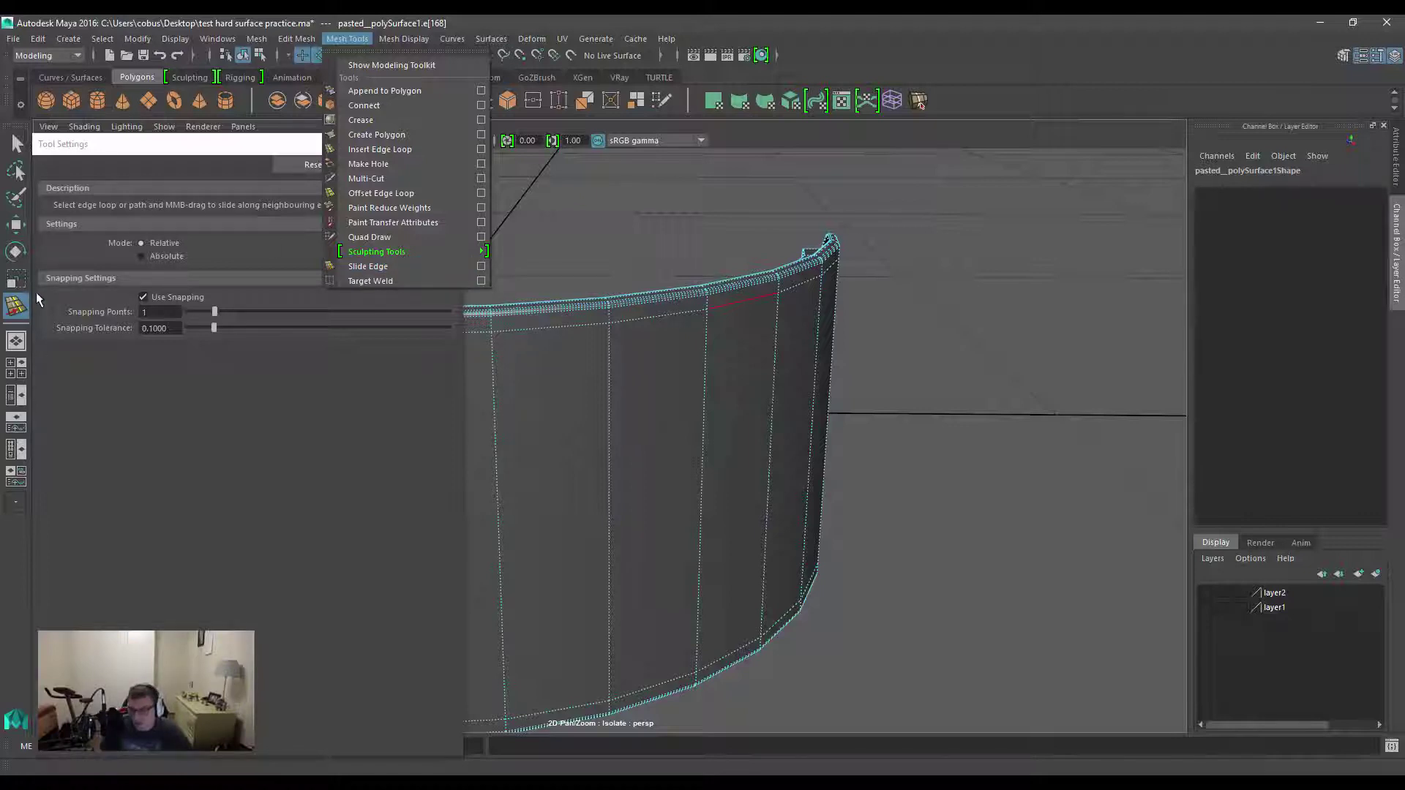
click(368, 266)
alt+drag(815, 287, 591, 226)
click(682, 353)
right_drag(681, 355, 622, 337)
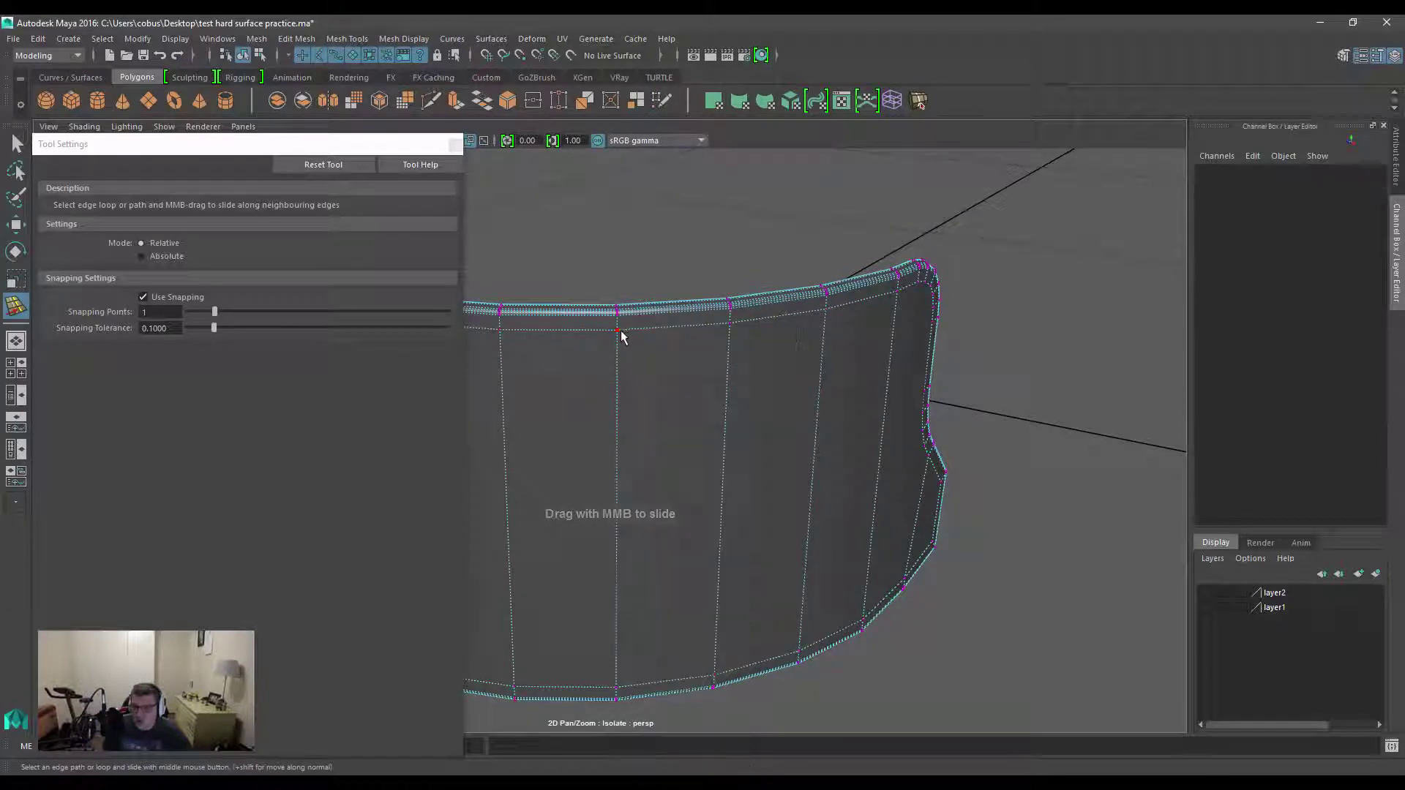
Select the short row of vertices crossing the bevelled rim at the panel's rounded upper corner.
alt+drag(752, 517, 798, 333)
alt+middle_drag(797, 333, 695, 259)
drag(765, 318, 767, 319)
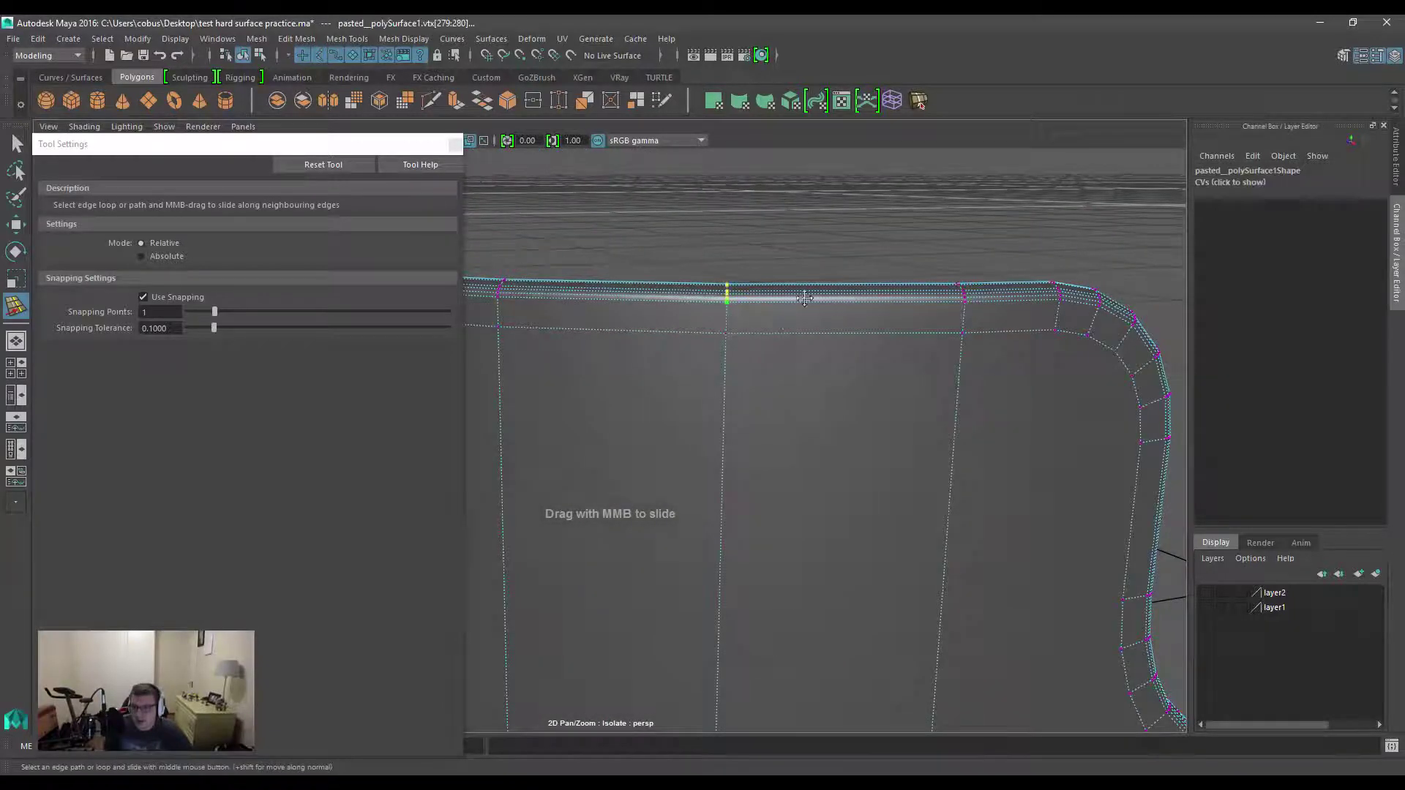
alt+middle_drag(955, 296, 624, 317)
alt+drag(735, 355, 718, 342)
alt+middle_drag(718, 342, 737, 300)
drag(670, 232, 742, 307)
alt+drag(742, 307, 793, 313)
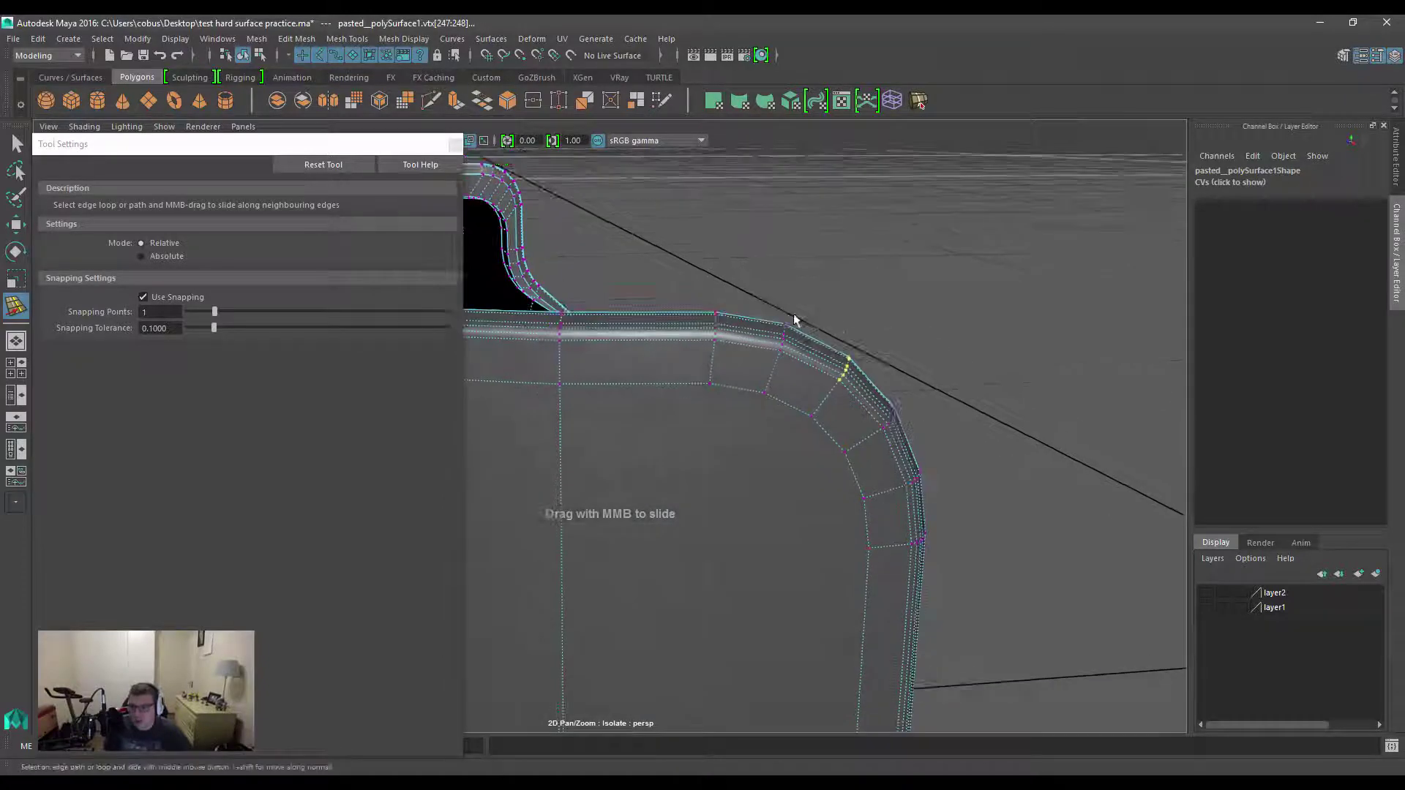
click(809, 213)
key(ctrl+z)
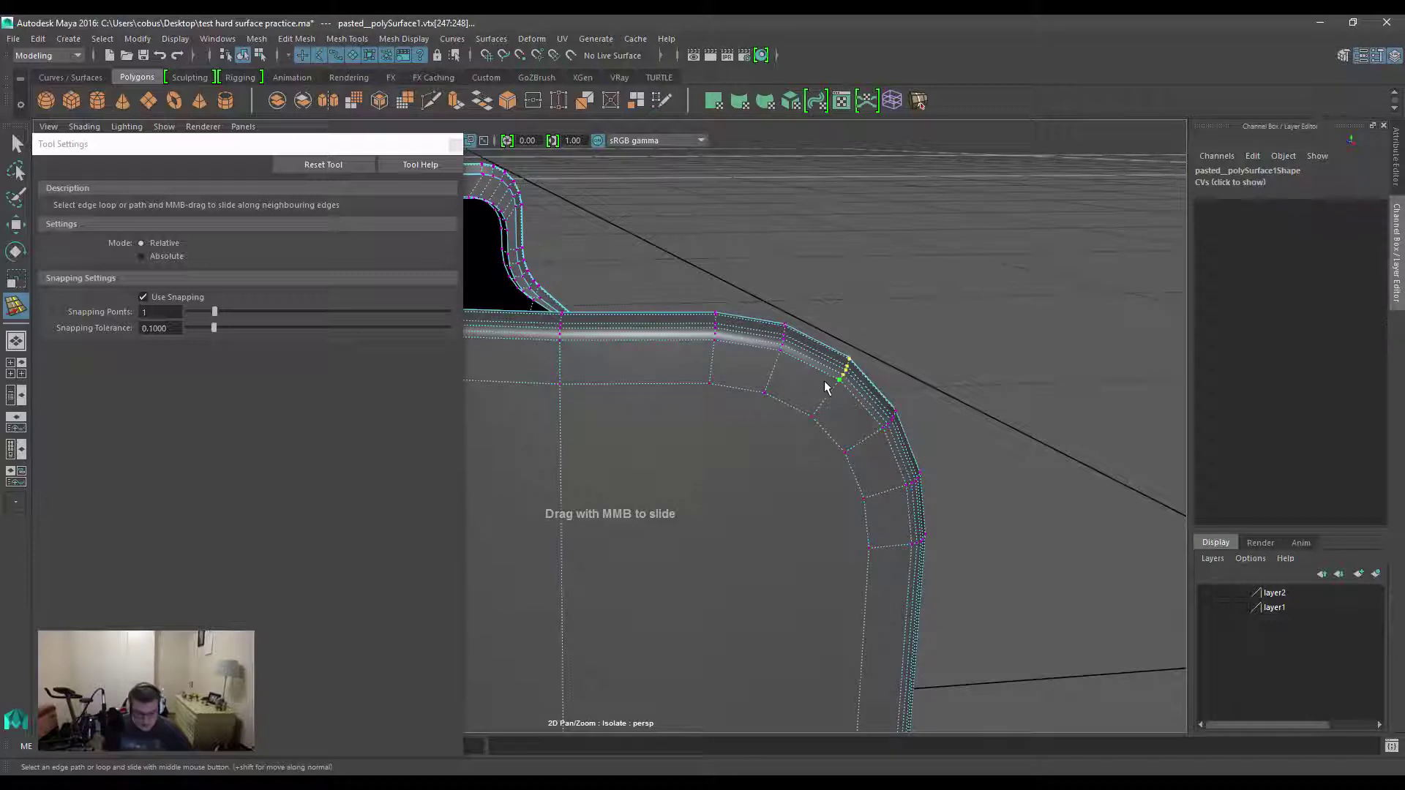
Switch to the Move tool and set its Transform Constraint to Edge.
key(w)
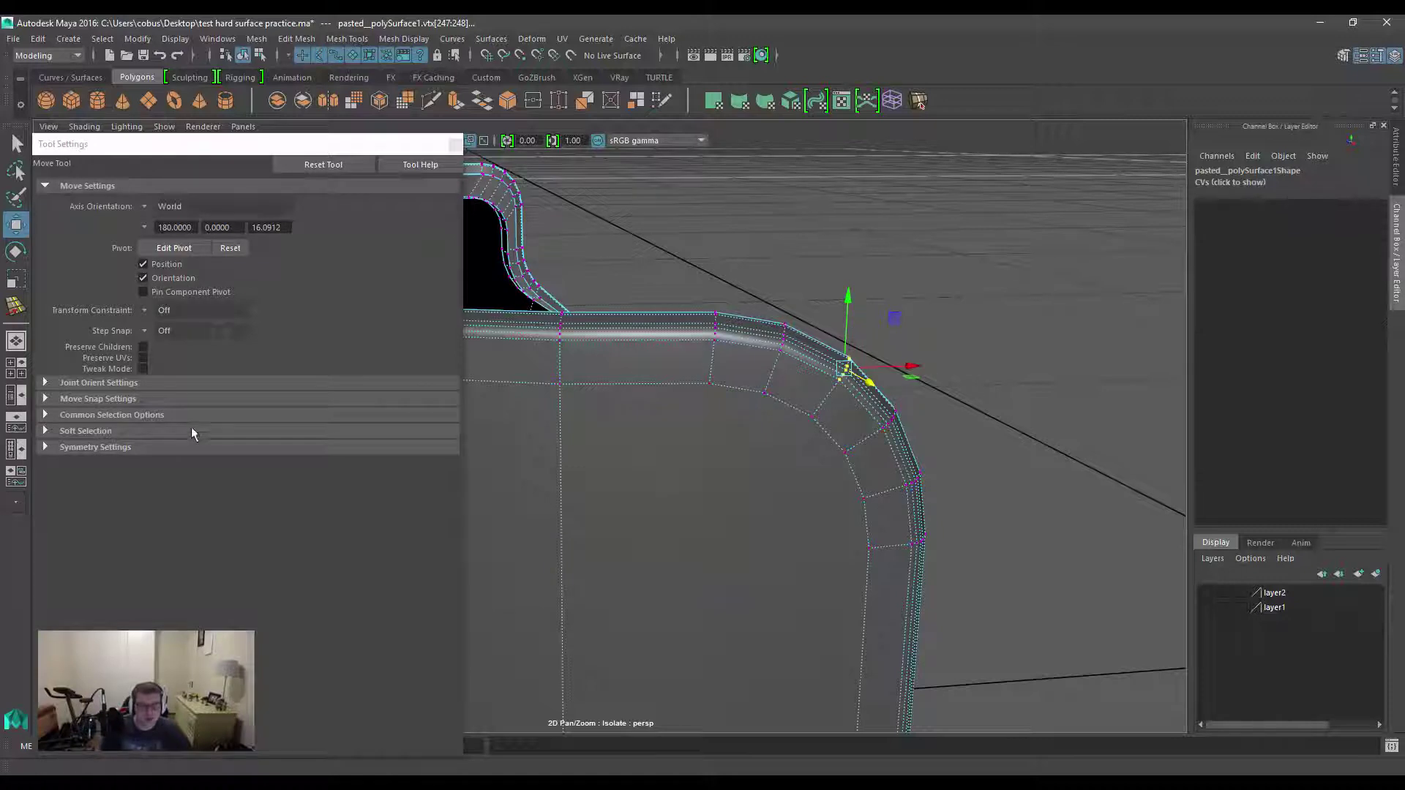
click(59, 445)
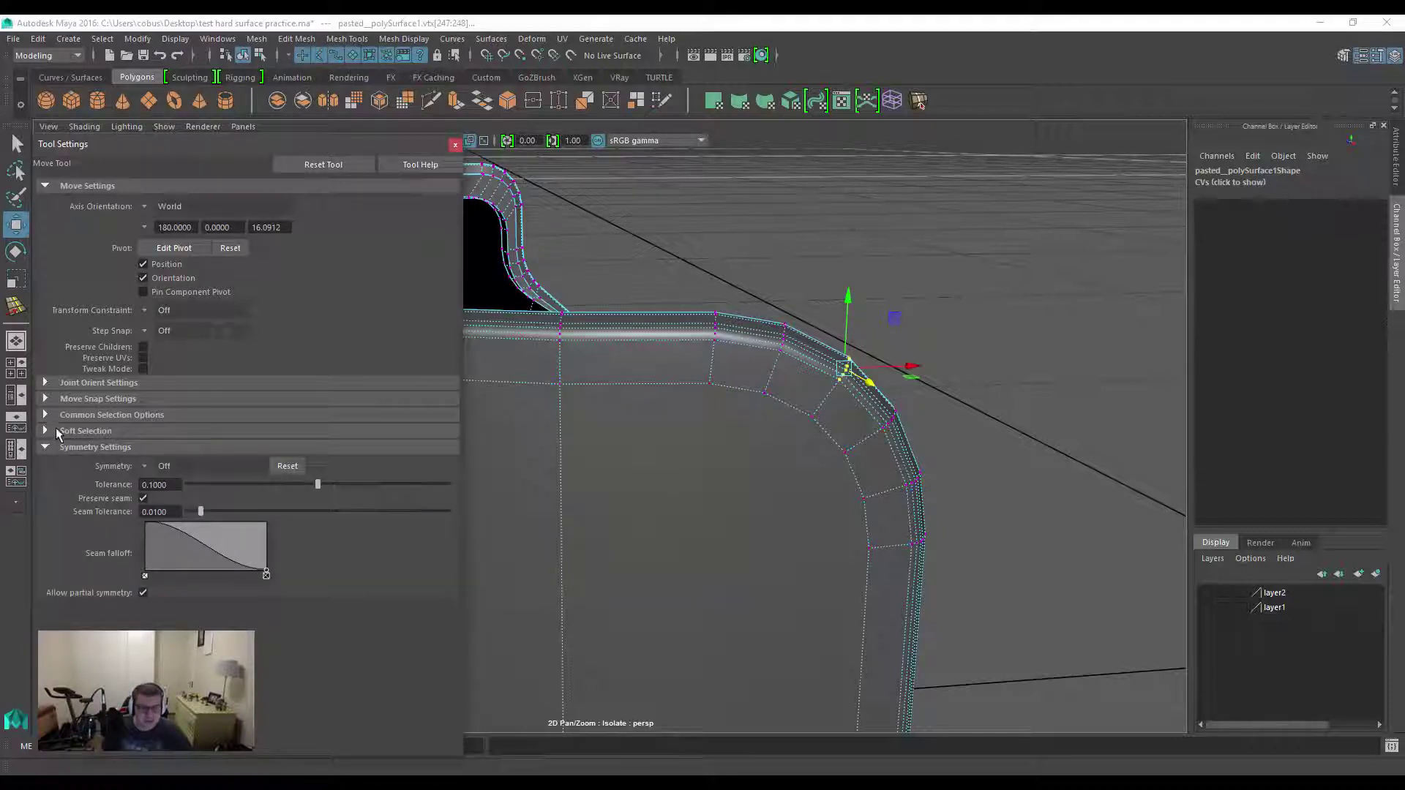
click(71, 415)
click(73, 414)
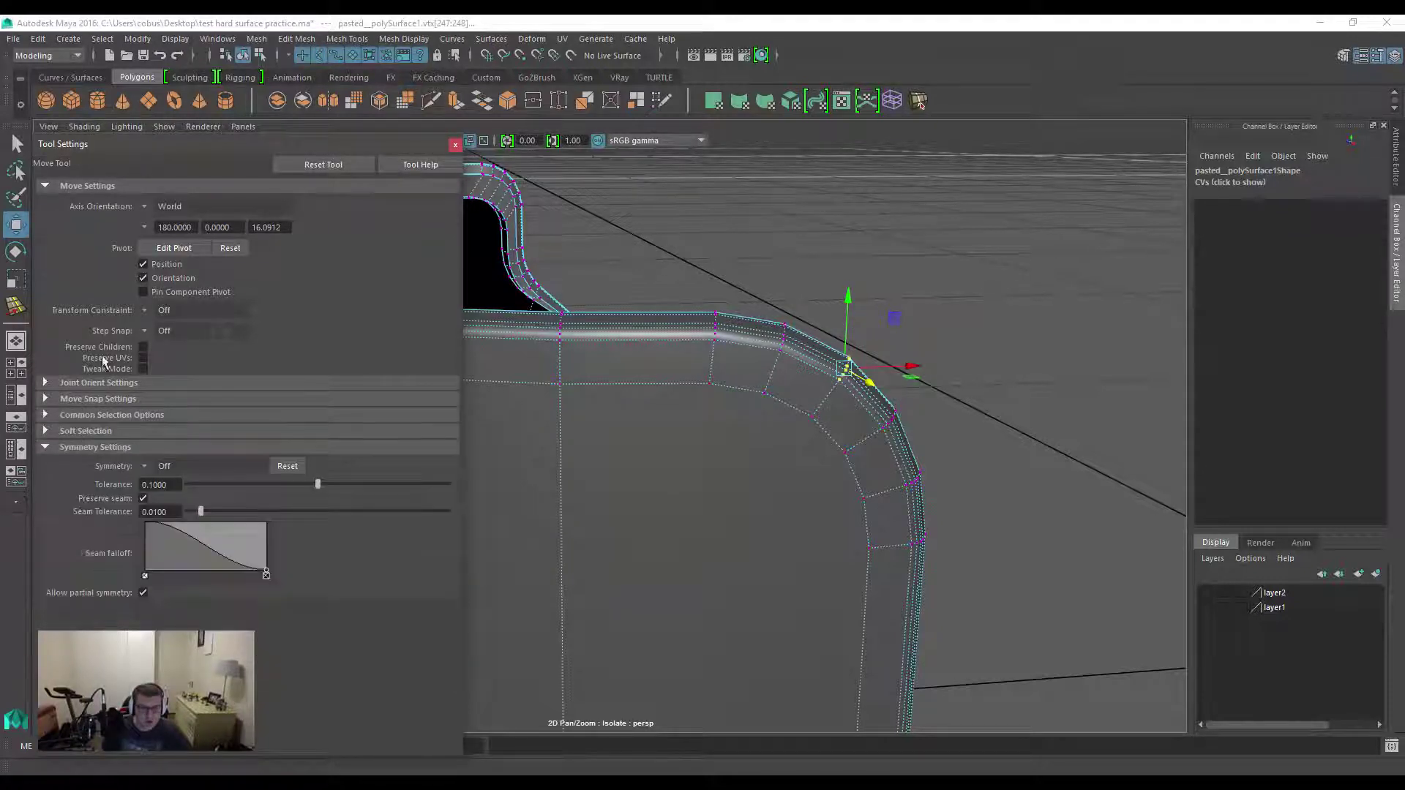
click(144, 310)
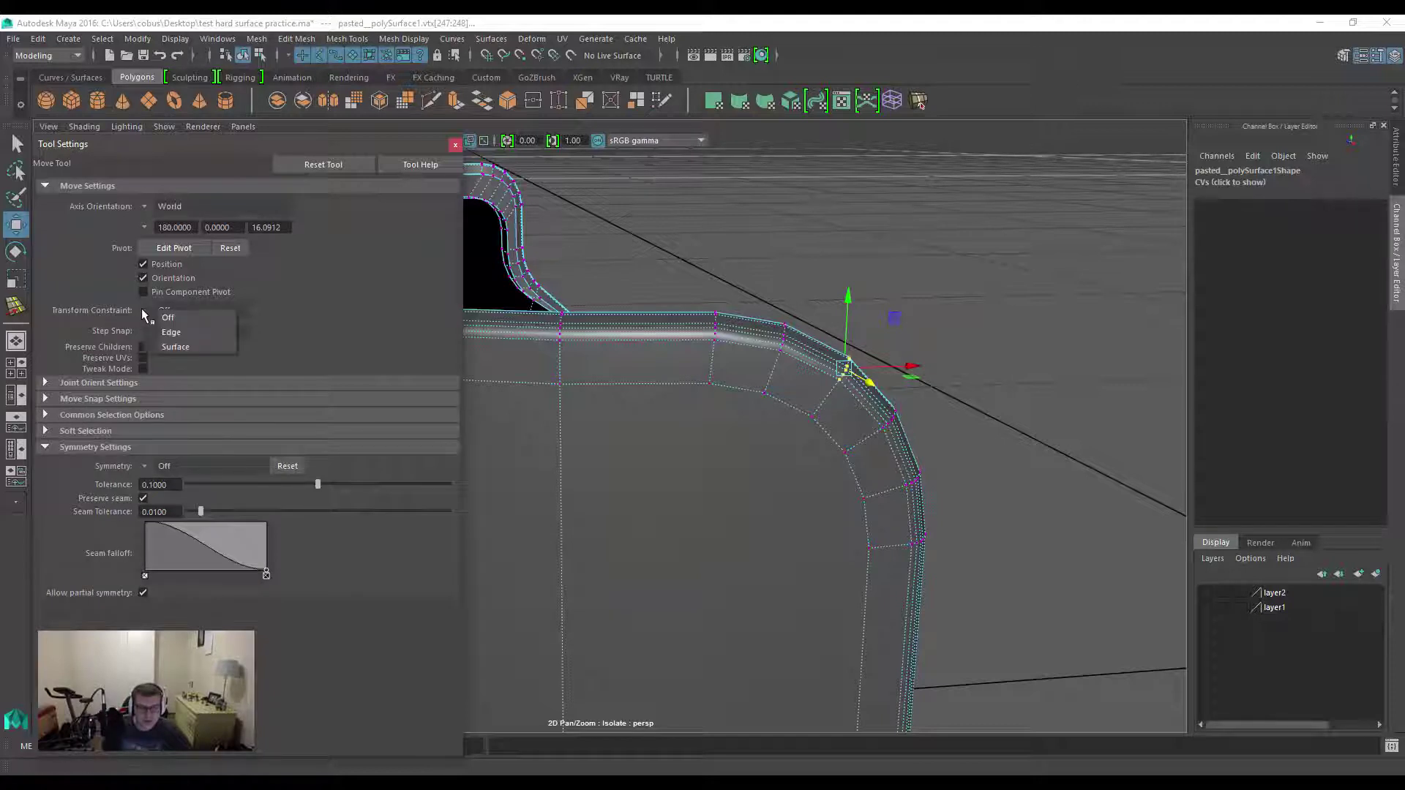
click(173, 336)
Slide the selected corner rim vertices along the neighbouring edges with the Move tool, and undo the moves.
alt+drag(756, 402, 649, 398)
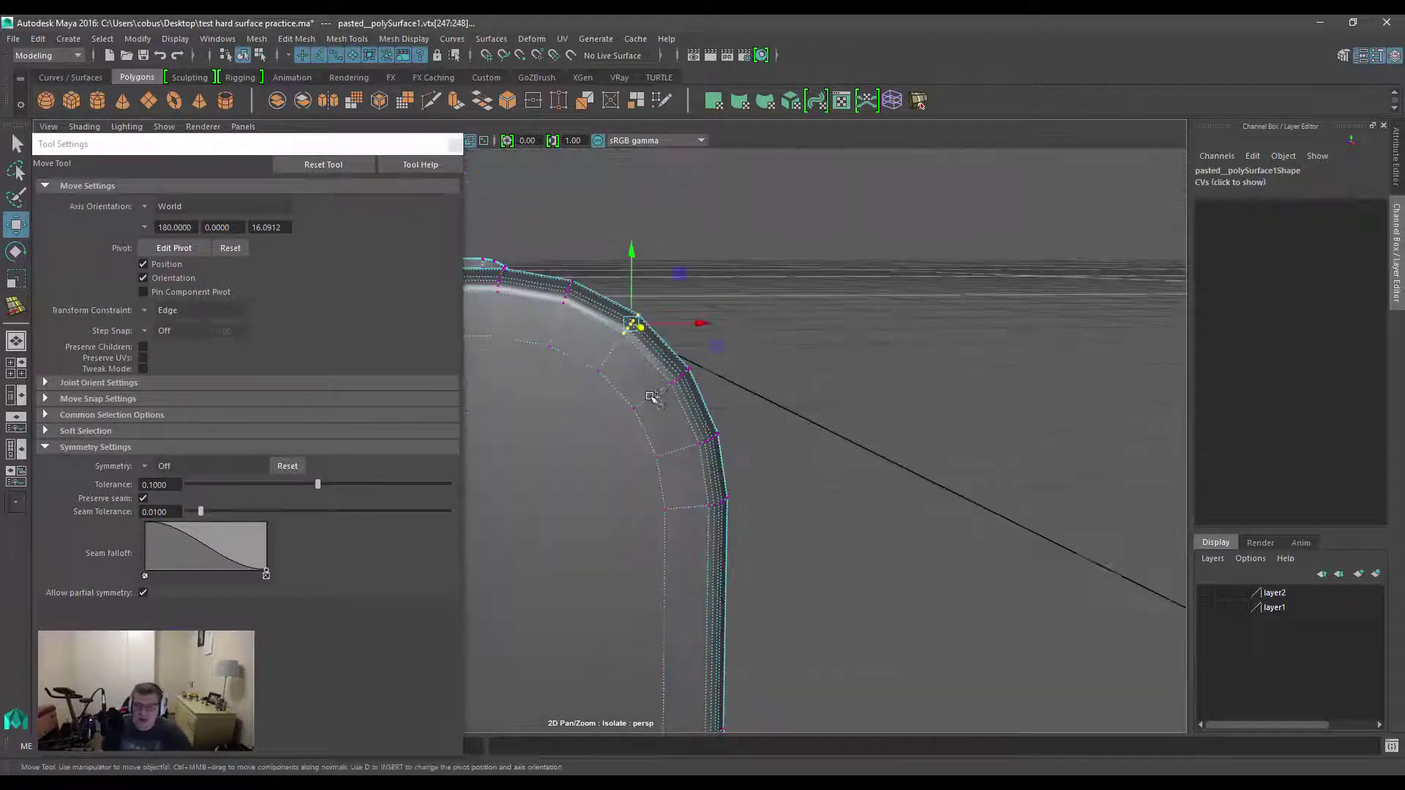
alt+right_drag(649, 398, 725, 304)
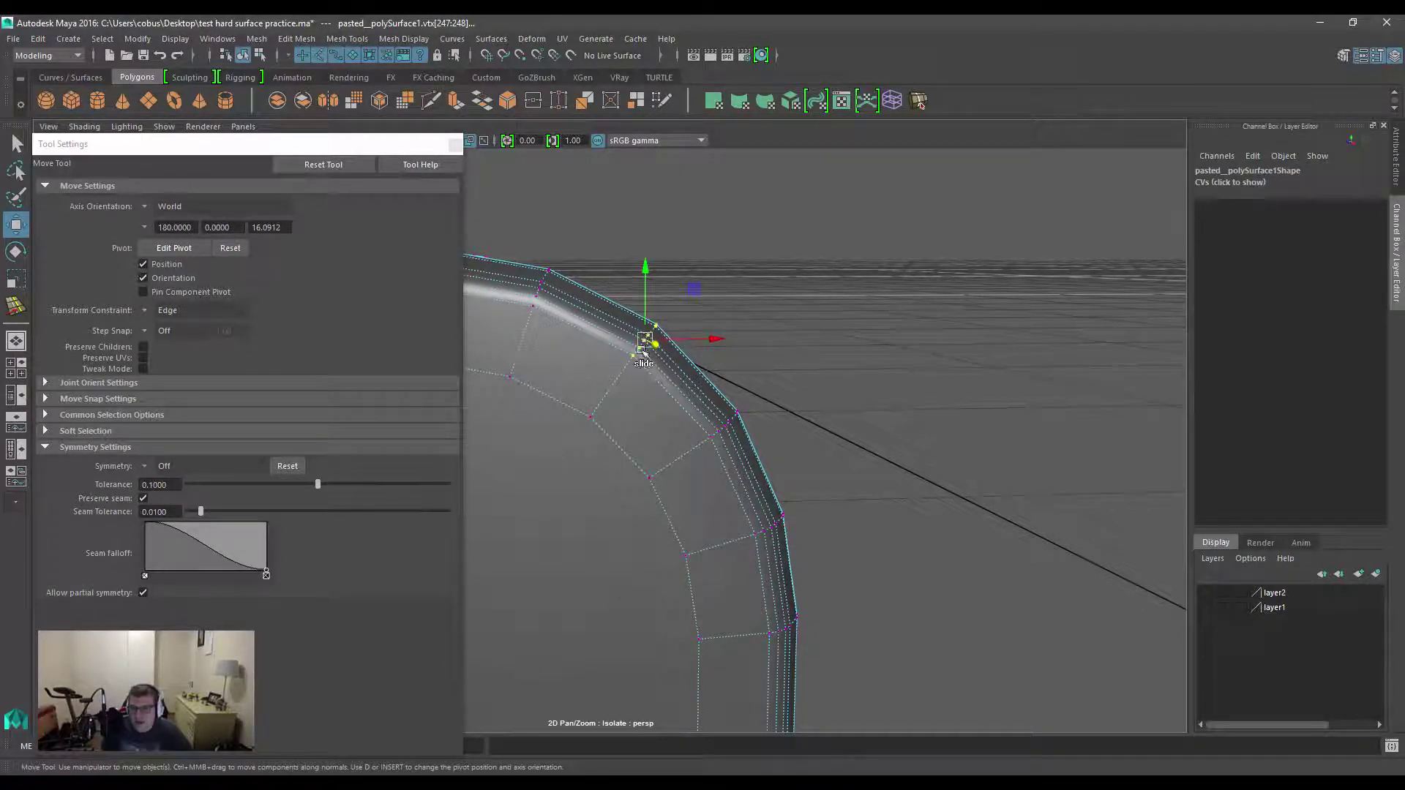
mouse_move(645, 335)
mouse_down()
mouse_move(631, 329)
mouse_move(658, 344)
mouse_move(618, 316)
mouse_move(664, 349)
mouse_move(615, 317)
mouse_move(638, 341)
mouse_up()
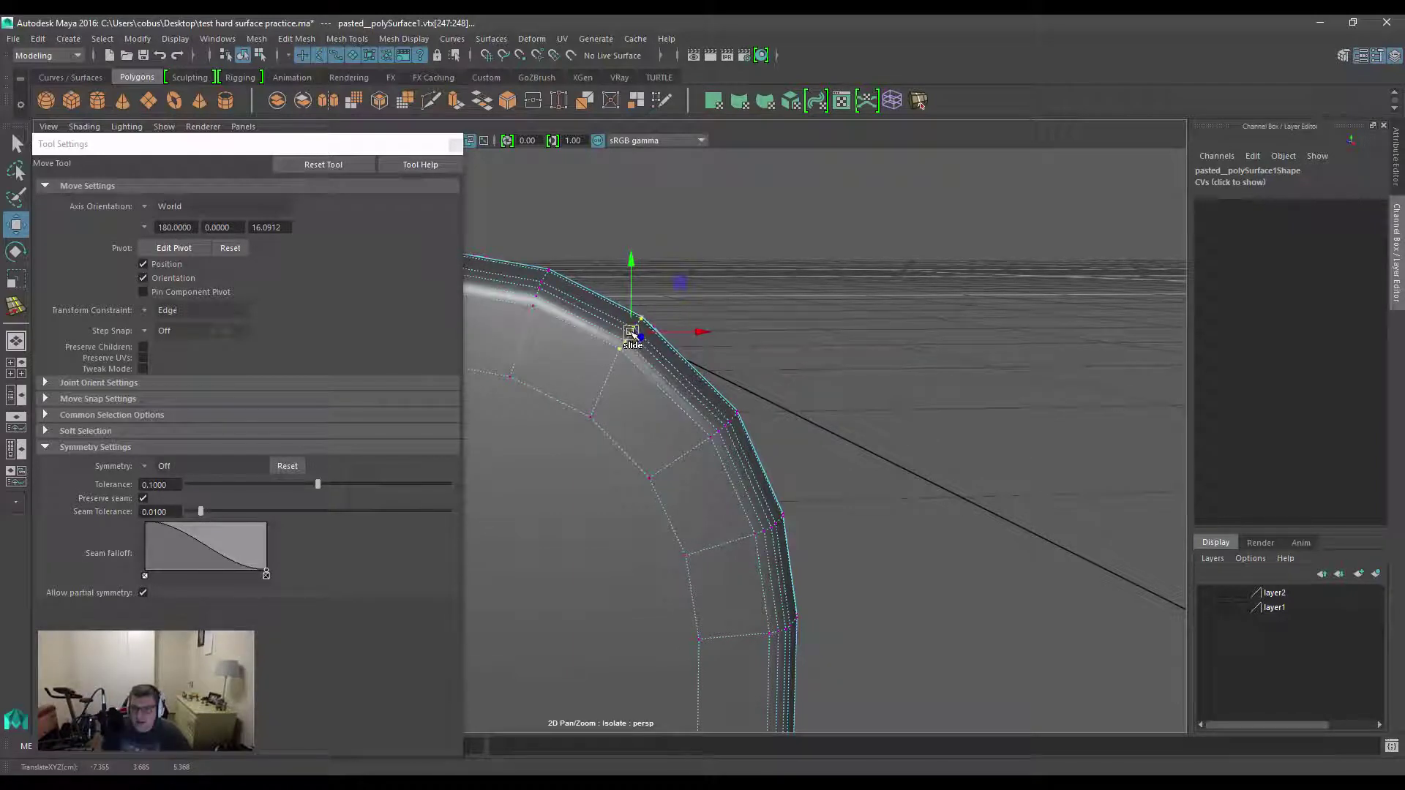
mouse_move(640, 322)
mouse_down()
mouse_move(578, 294)
mouse_move(699, 375)
mouse_move(617, 317)
mouse_move(662, 354)
mouse_move(633, 333)
mouse_up()
key(ctrl+z)
key(ctrl+z)
key(ctrl+z)
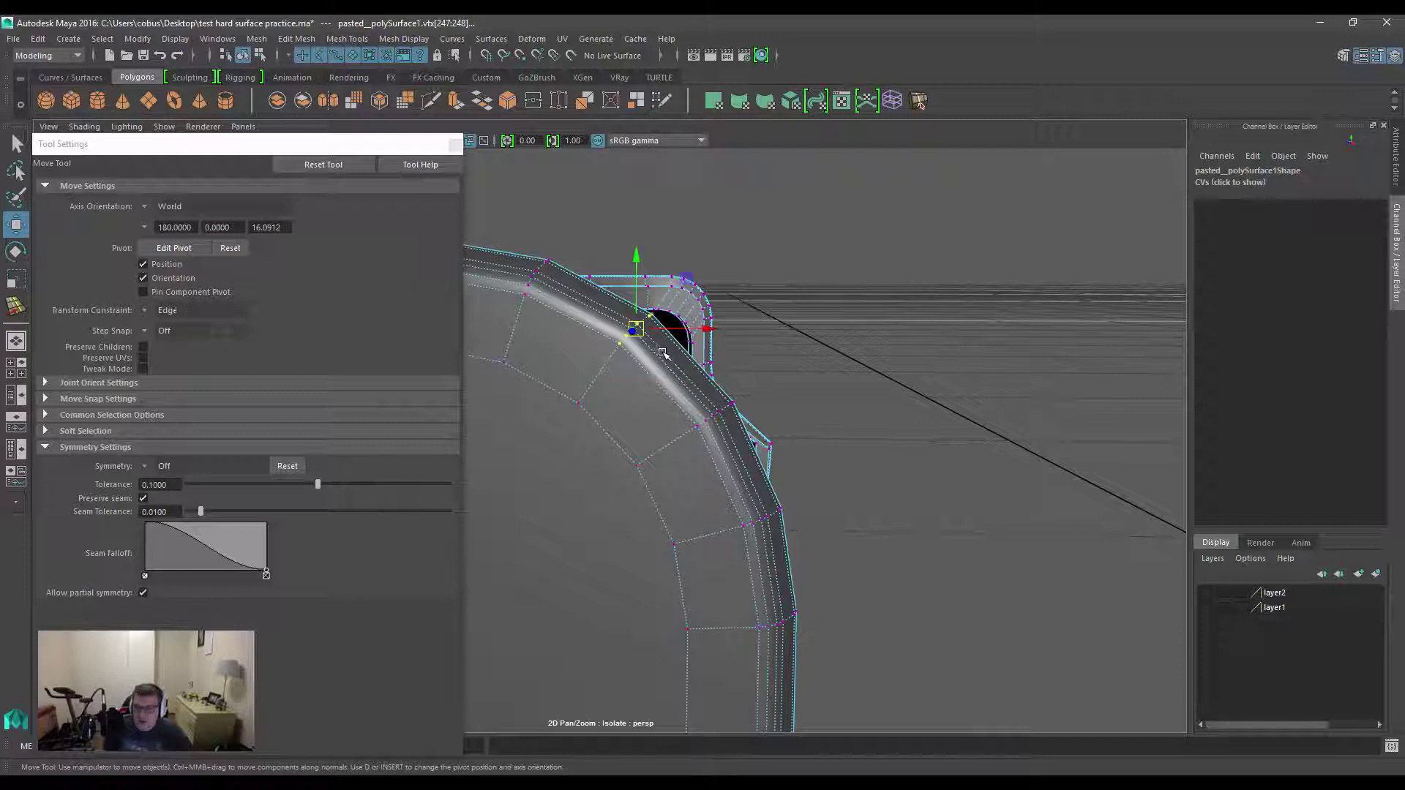
Switch to face selection and select the border face just inside the rounded corner's bevelled rim.
right_drag(645, 351, 638, 395)
click(634, 405)
alt+drag(681, 408, 761, 357)
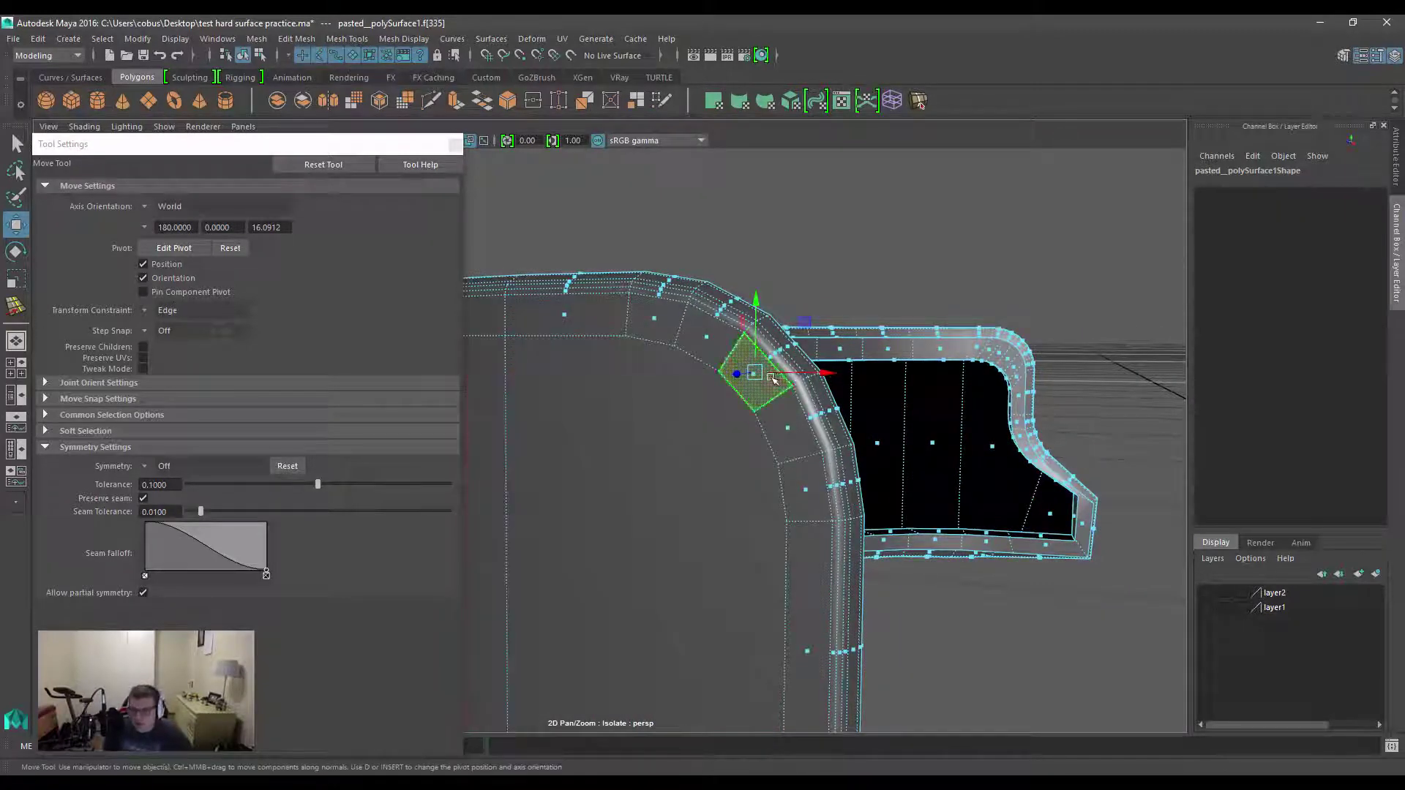
Move the selected corner face along its surrounding edges, and undo the move.
mouse_move(754, 372)
mouse_down()
mouse_move(724, 377)
mouse_move(706, 333)
mouse_move(750, 410)
mouse_move(700, 361)
mouse_move(761, 432)
mouse_move(691, 340)
mouse_move(732, 384)
mouse_up()
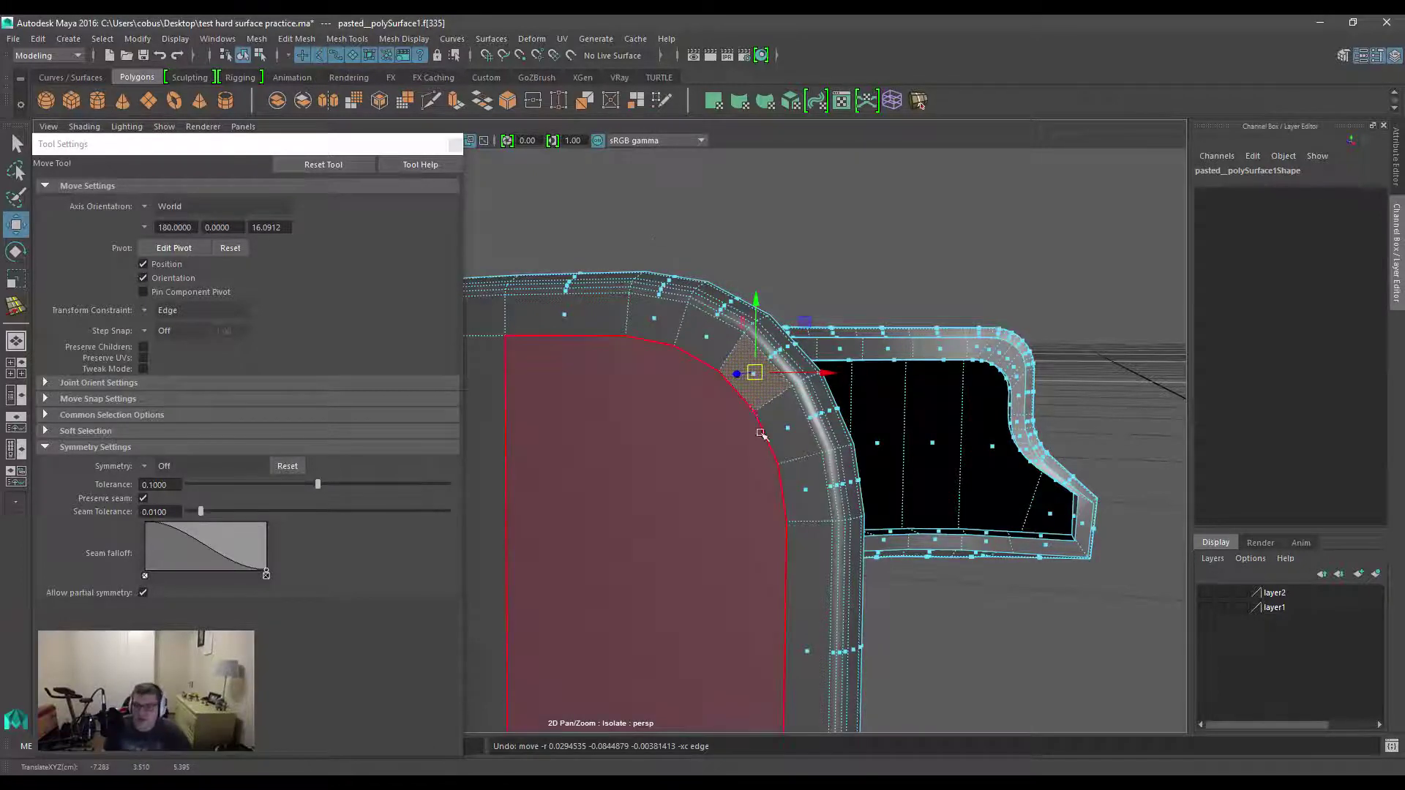
alt+right_drag(687, 351, 798, 351)
alt+middle_drag(834, 300, 761, 318)
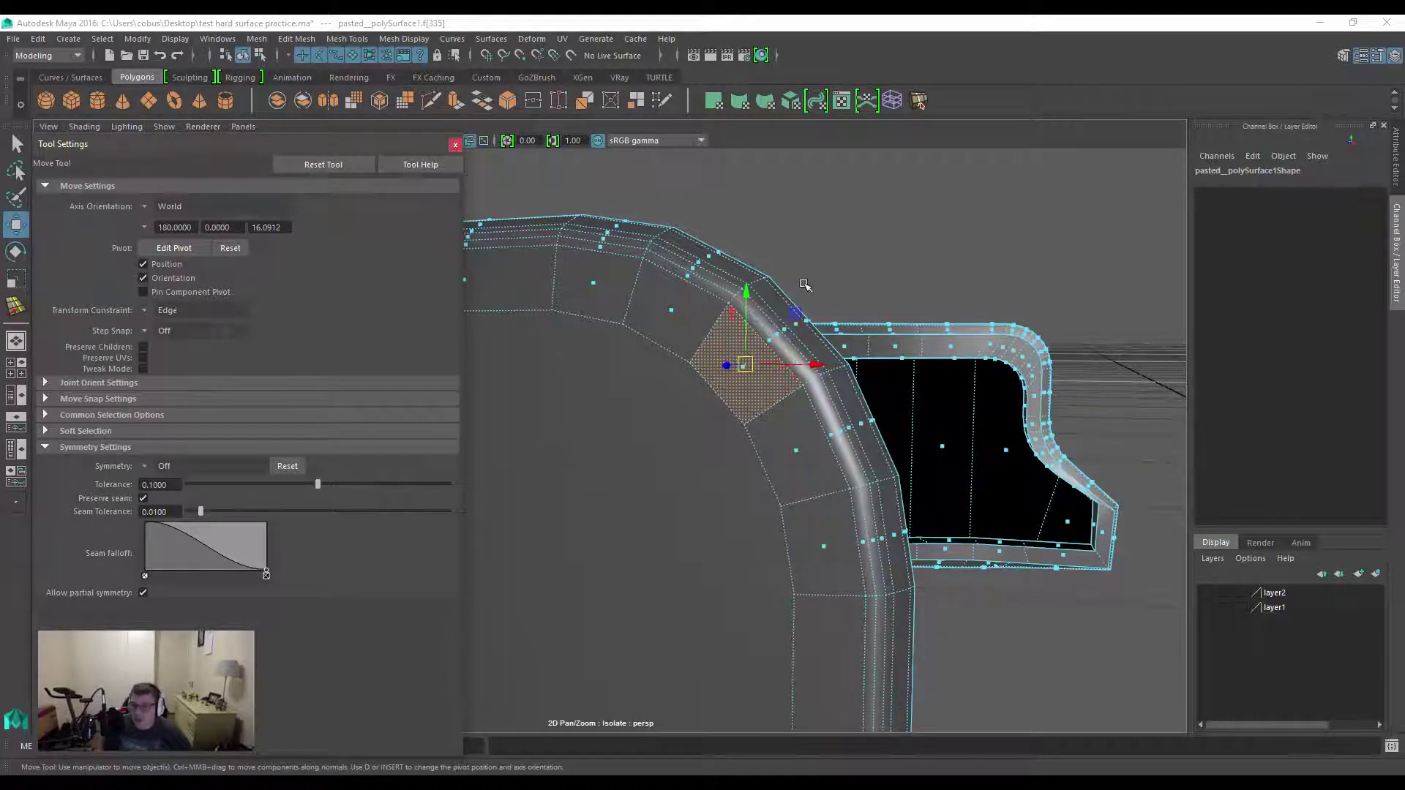
Close the tool settings and set the Move tool's Transform Constraints to Off.
click(455, 149)
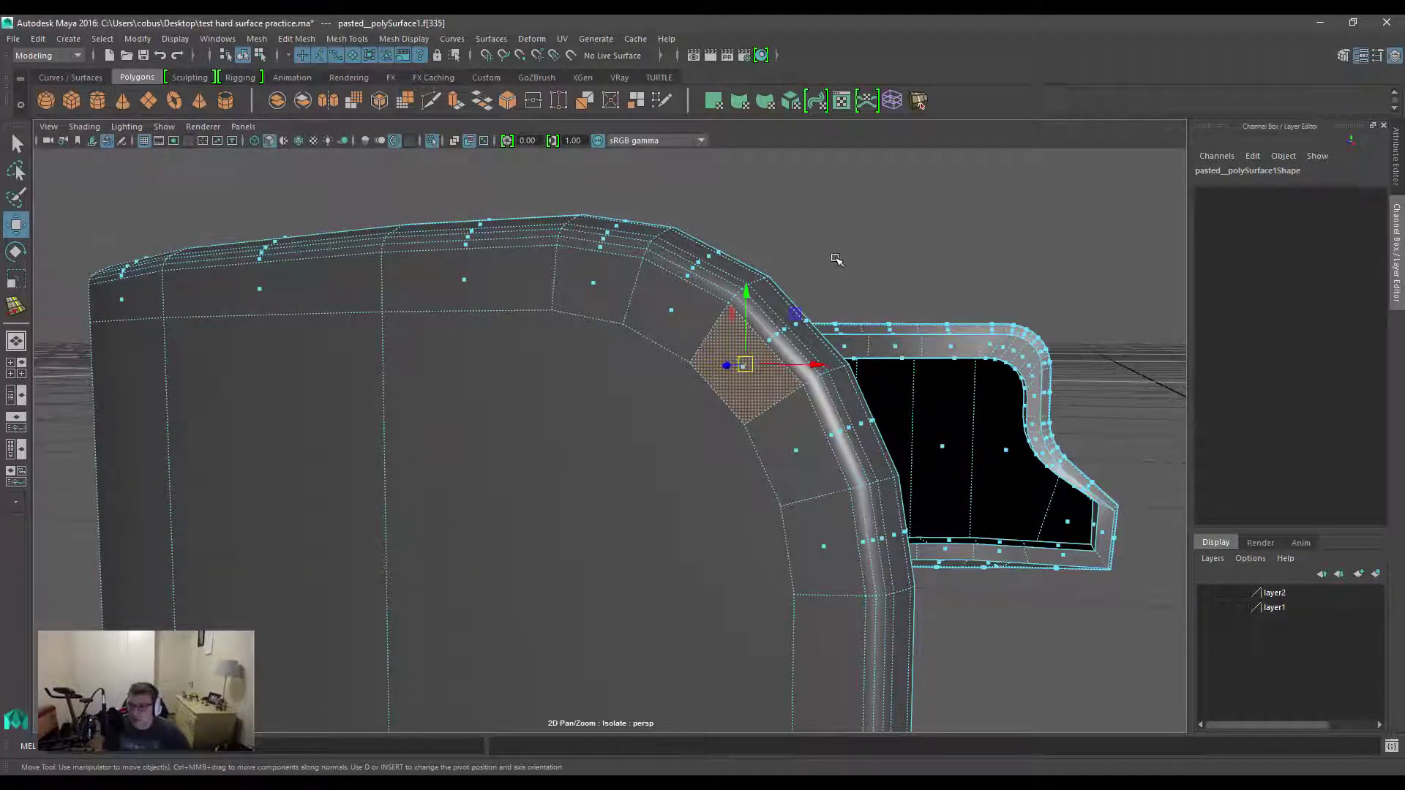
click(833, 215)
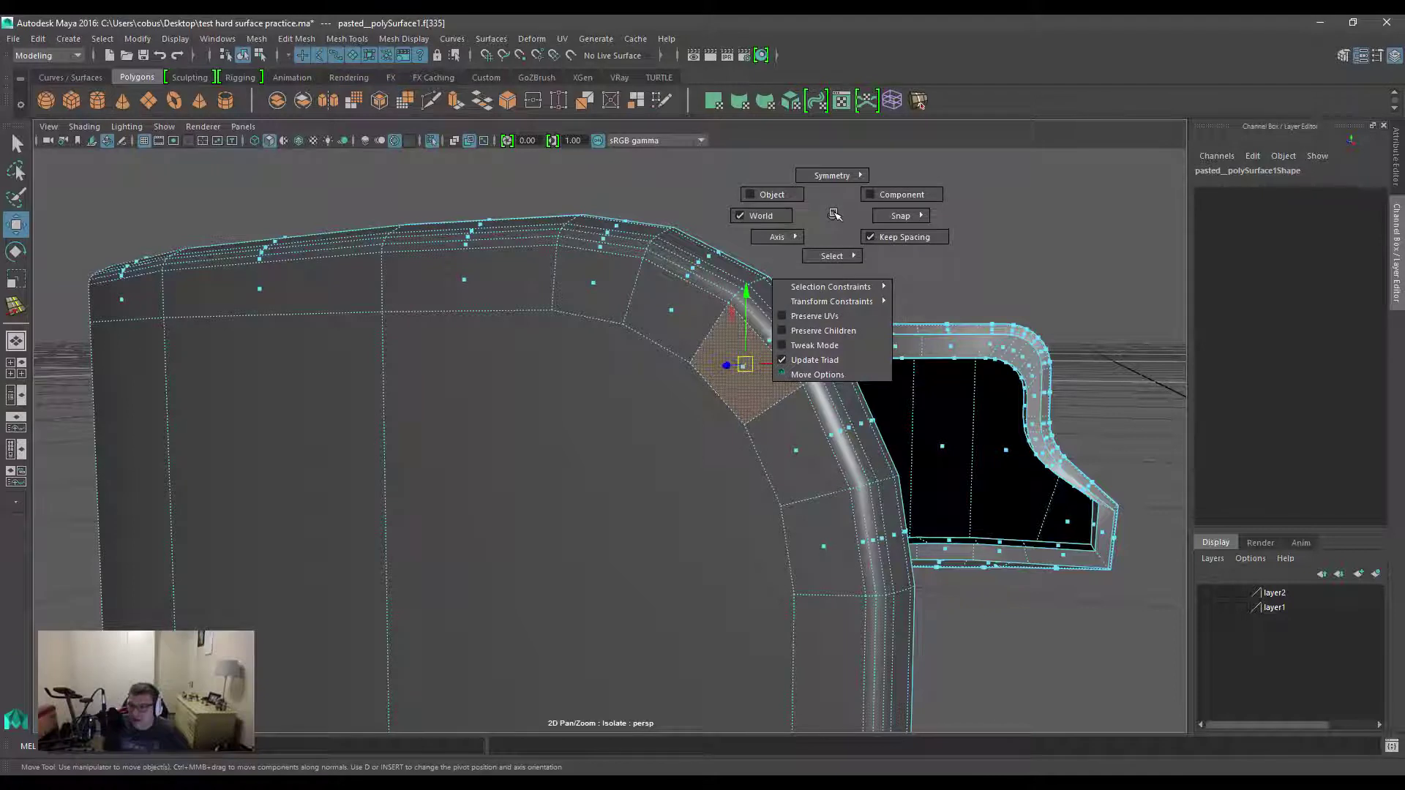
drag(833, 213, 920, 291)
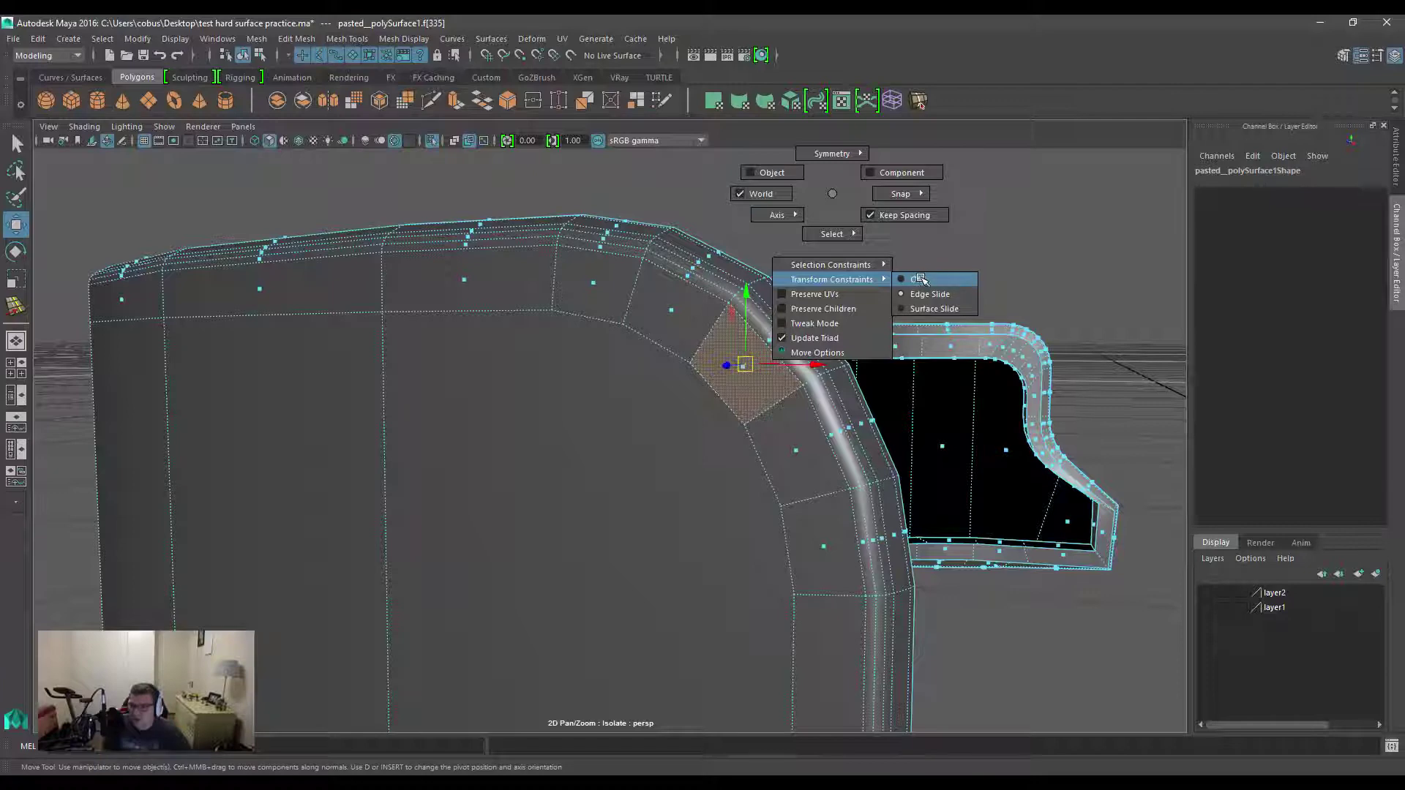
click(924, 279)
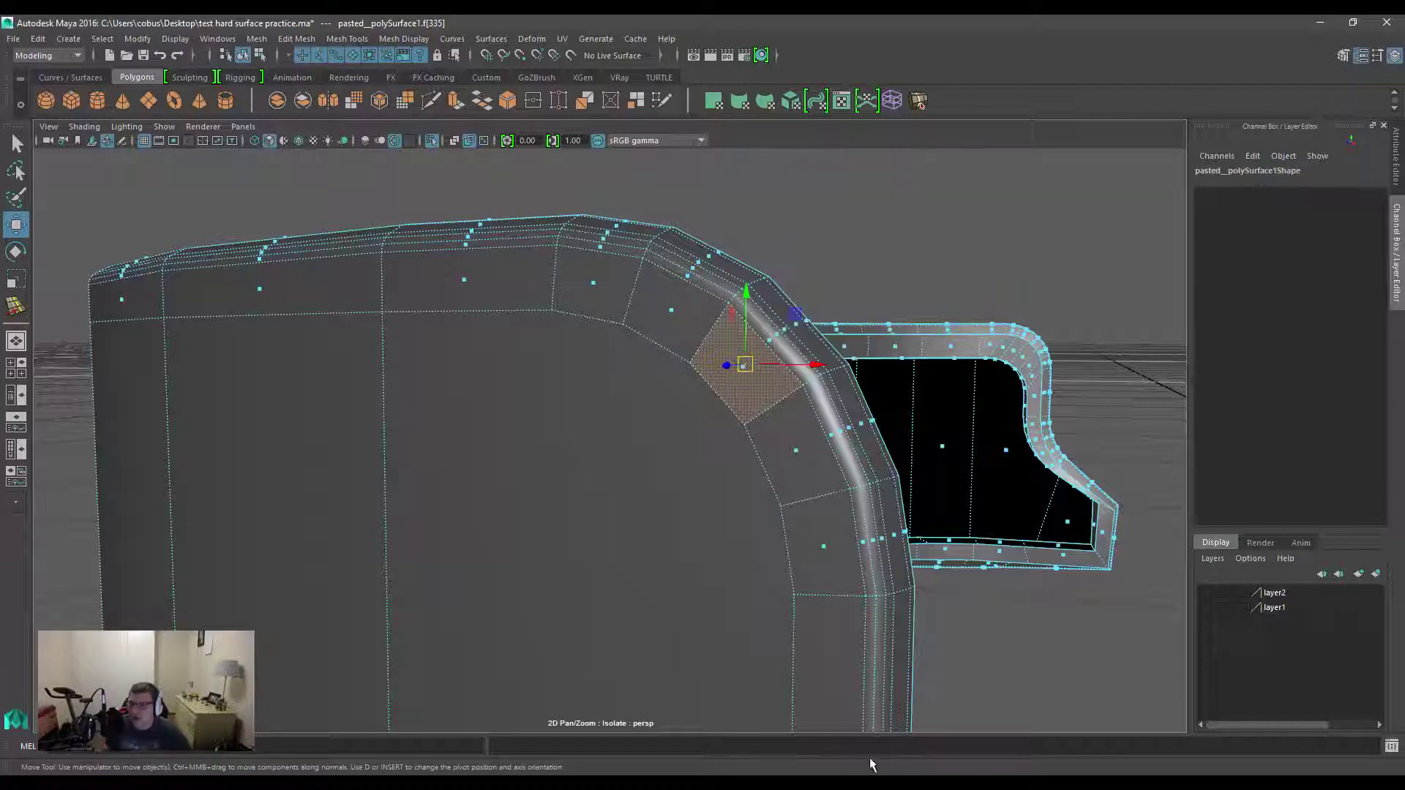
Select a narrow face on the bevelled rim near the rounded corner, and enable soft selection with an adjusted falloff radius.
alt+drag(670, 256, 615, 355)
alt+drag(607, 354, 581, 387)
alt+right_drag(580, 387, 579, 373)
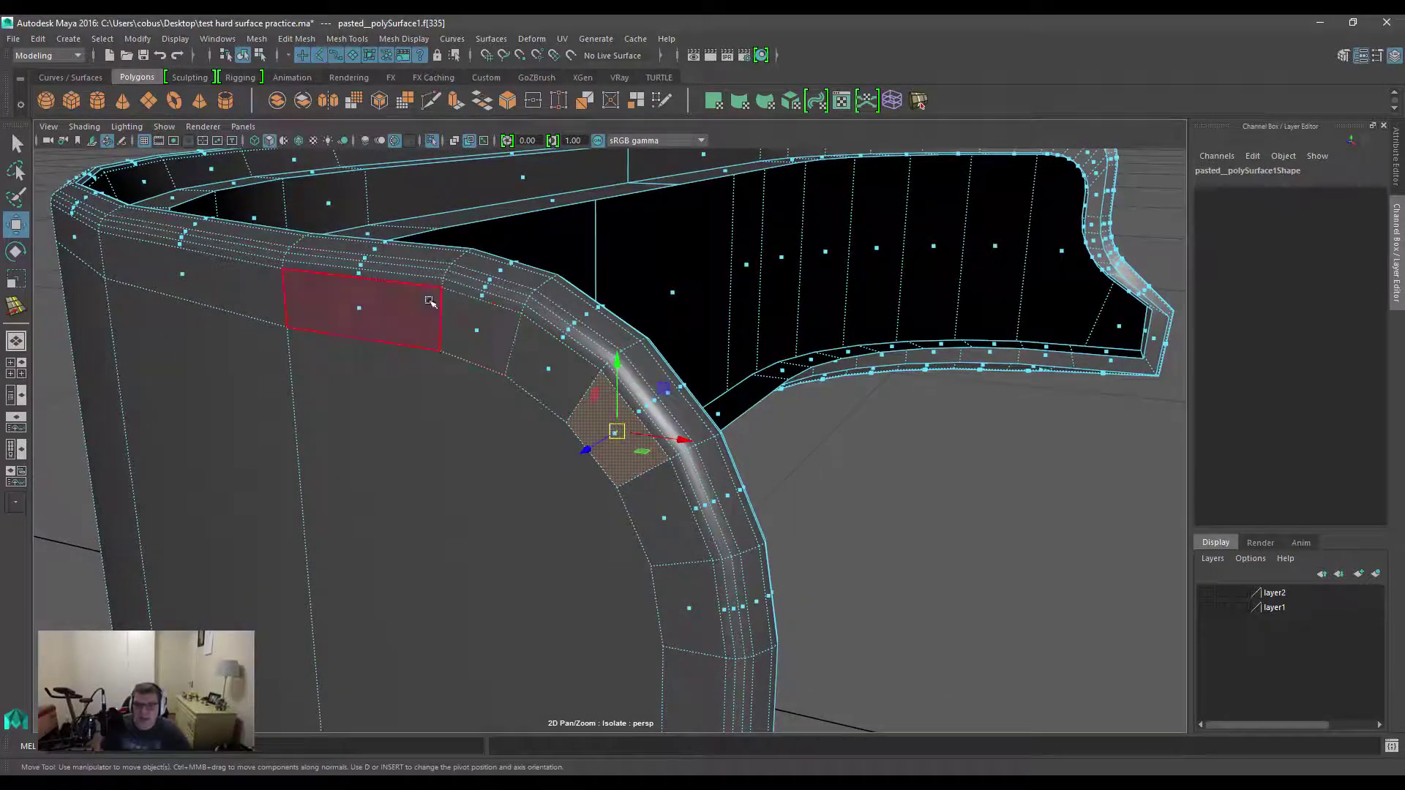
click(482, 306)
alt+drag(482, 306, 447, 301)
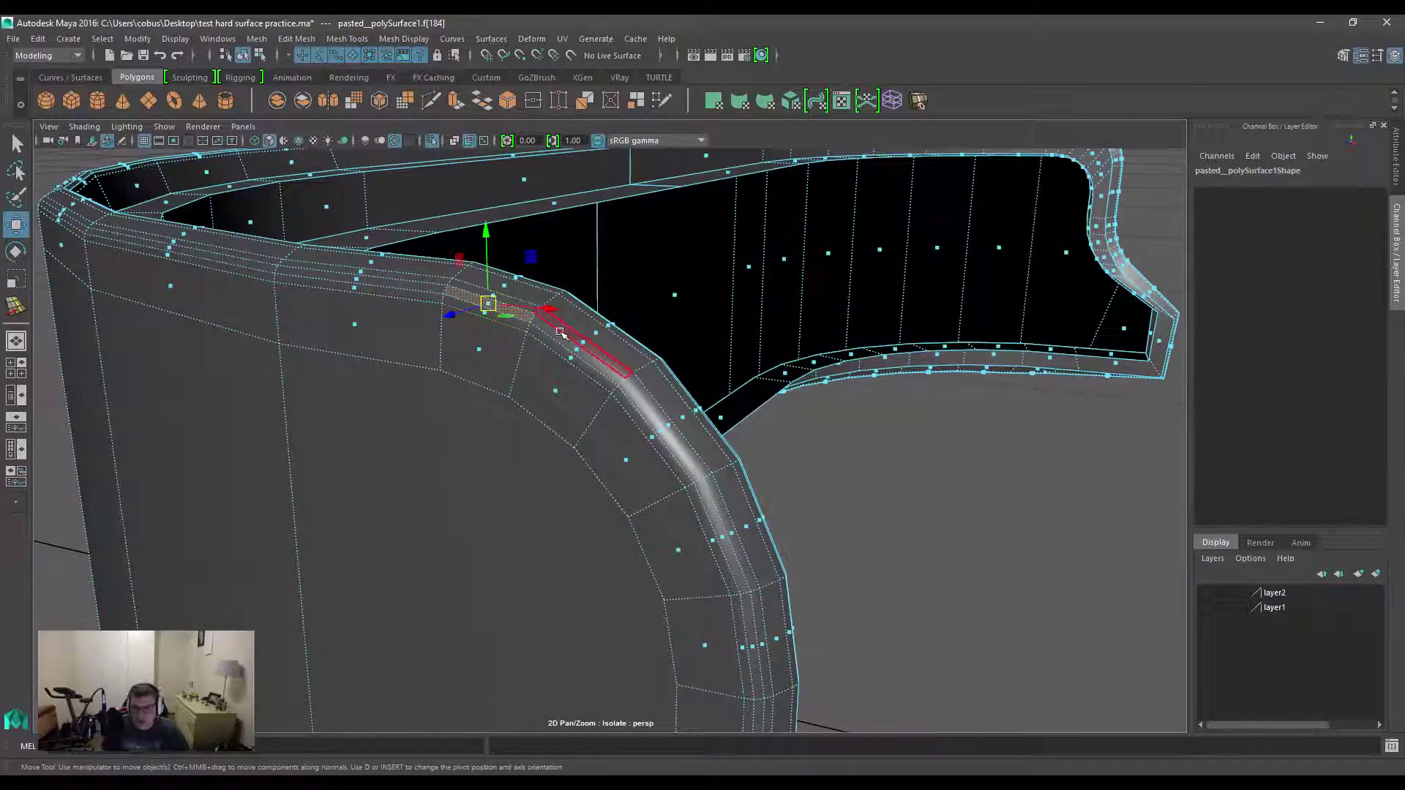
key(b)
drag(512, 320, 636, 291)
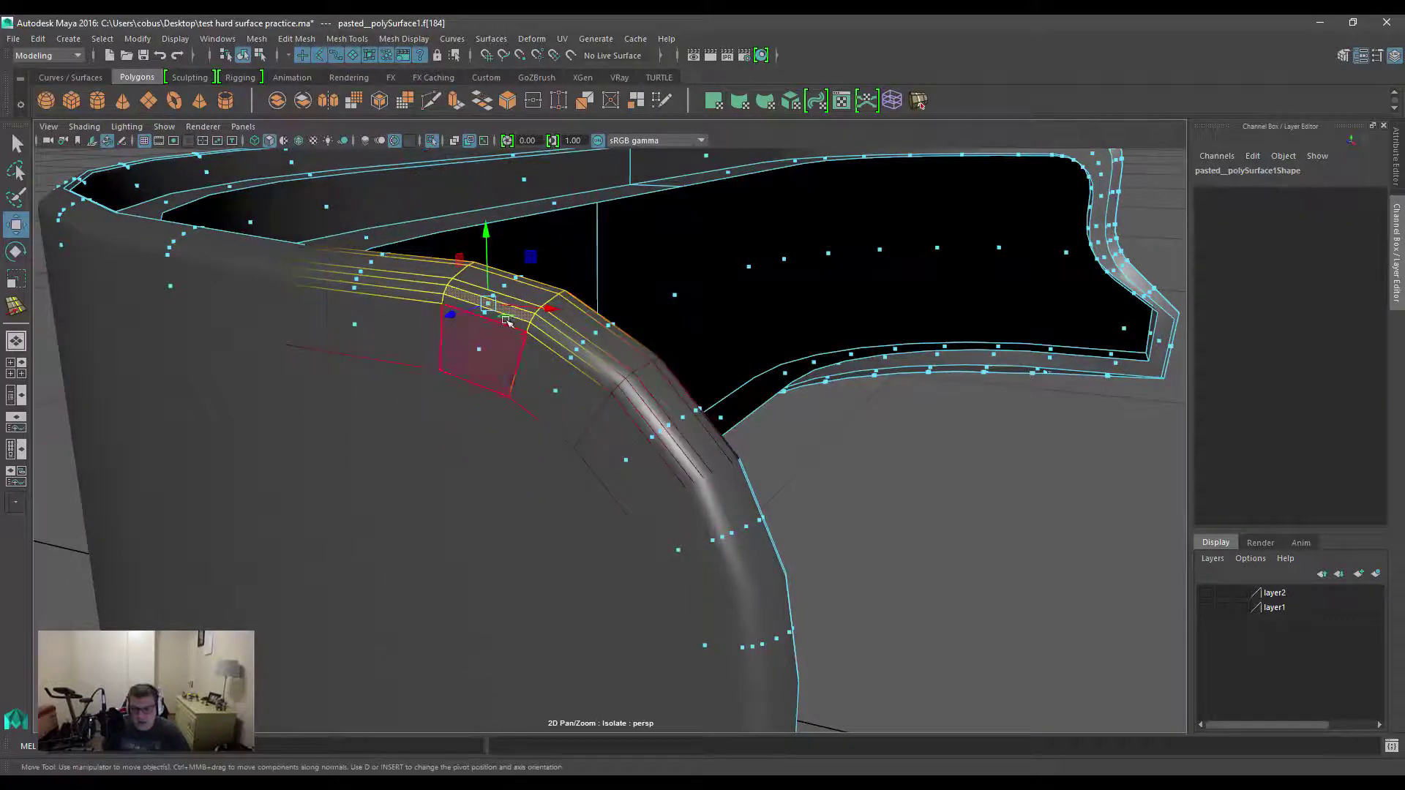
Set the Move tool's transform constraint to Surface and slide the soft-selected rim face along the panel's surface.
drag(535, 300, 534, 364)
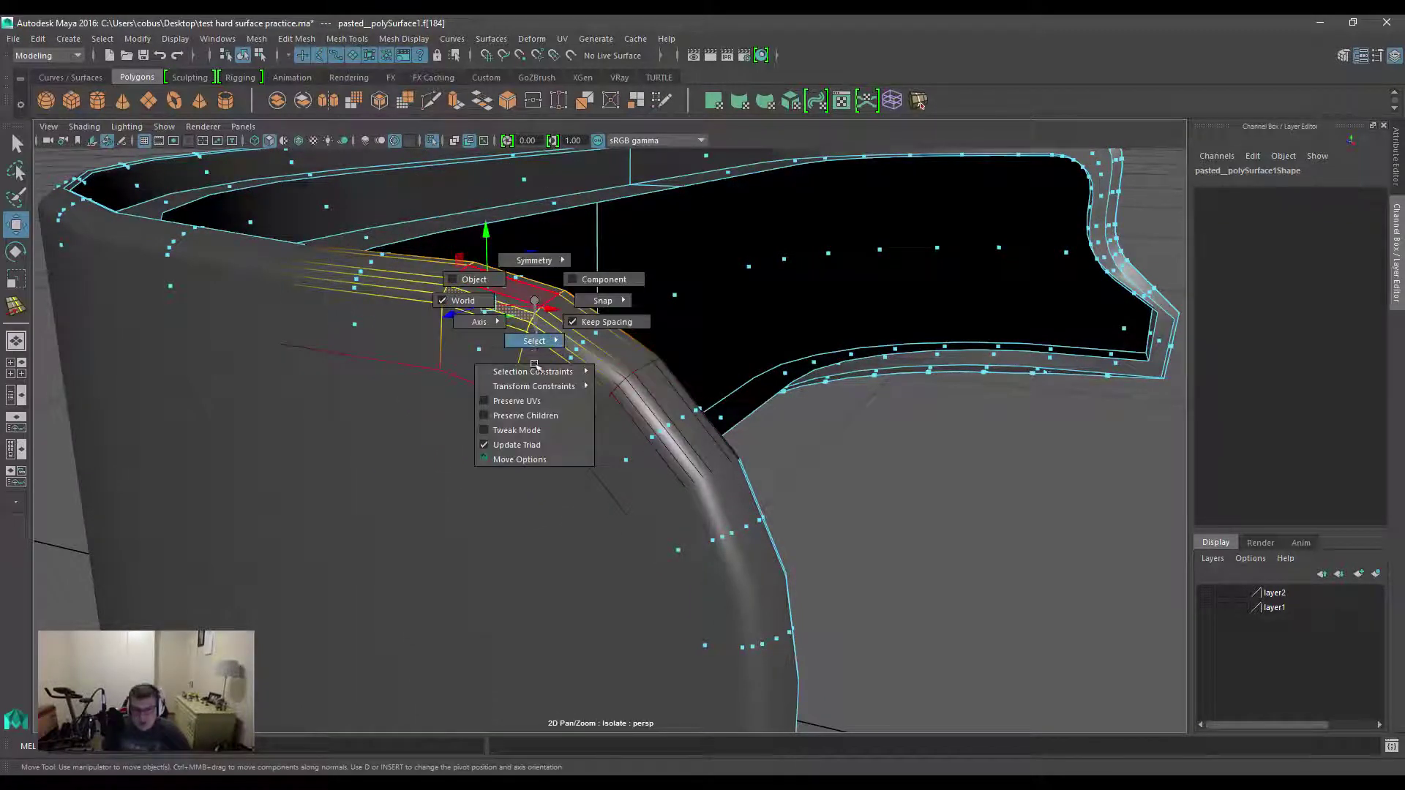
drag(632, 403, 632, 403)
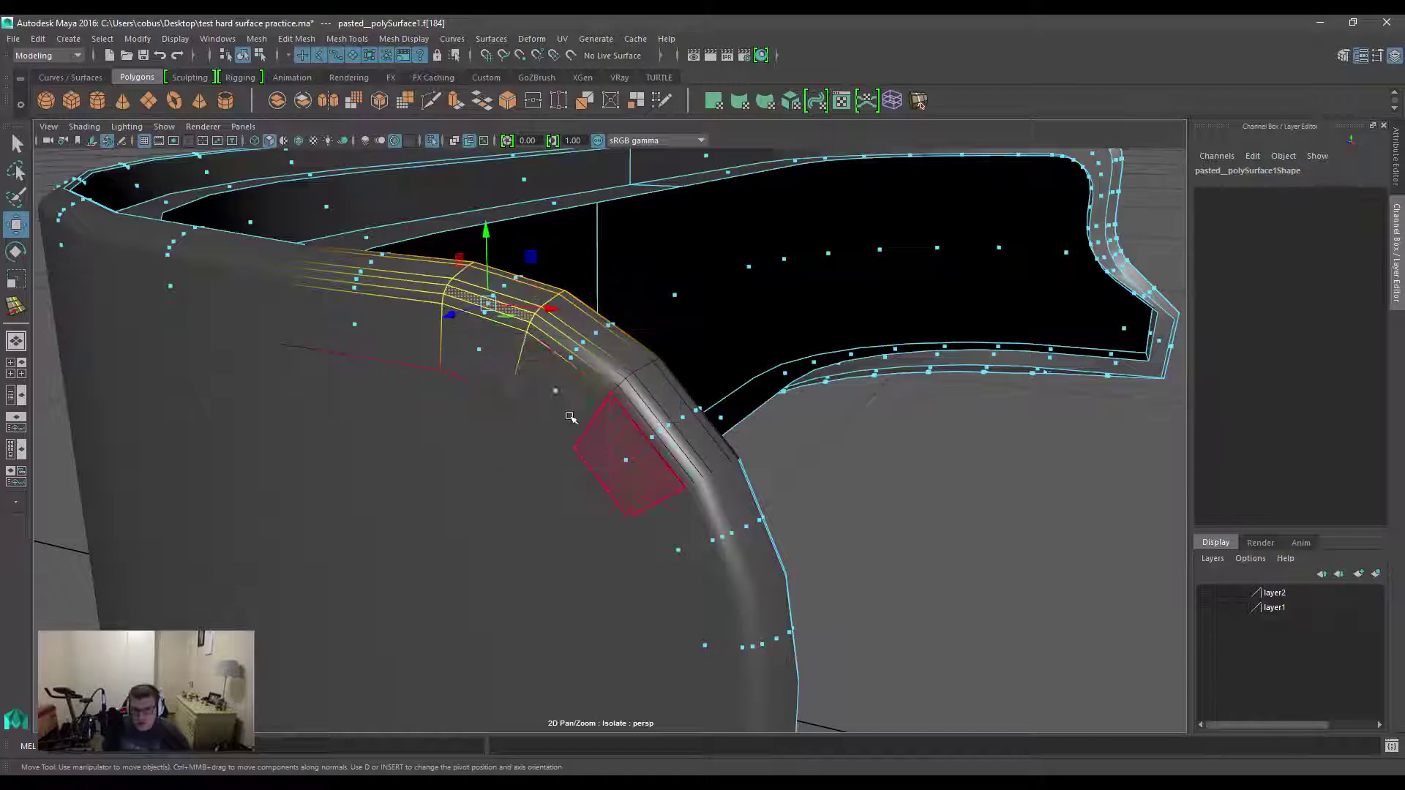
drag(496, 305, 725, 452)
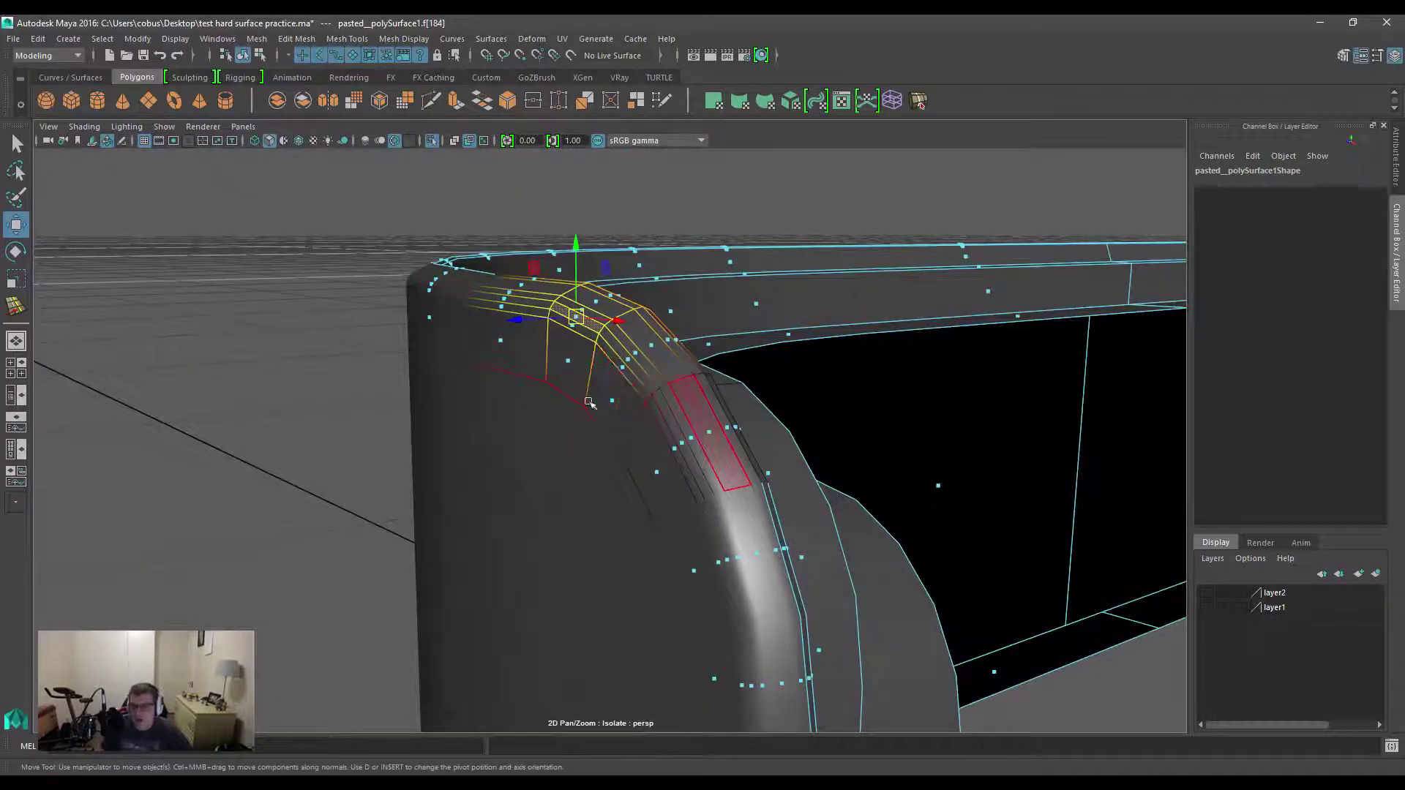
mouse_move(669, 368)
alt+mouse_down()
mouse_move(732, 362)
mouse_move(644, 410)
mouse_move(707, 491)
mouse_move(590, 354)
alt+mouse_up()
scroll(590, 354, down, 2)
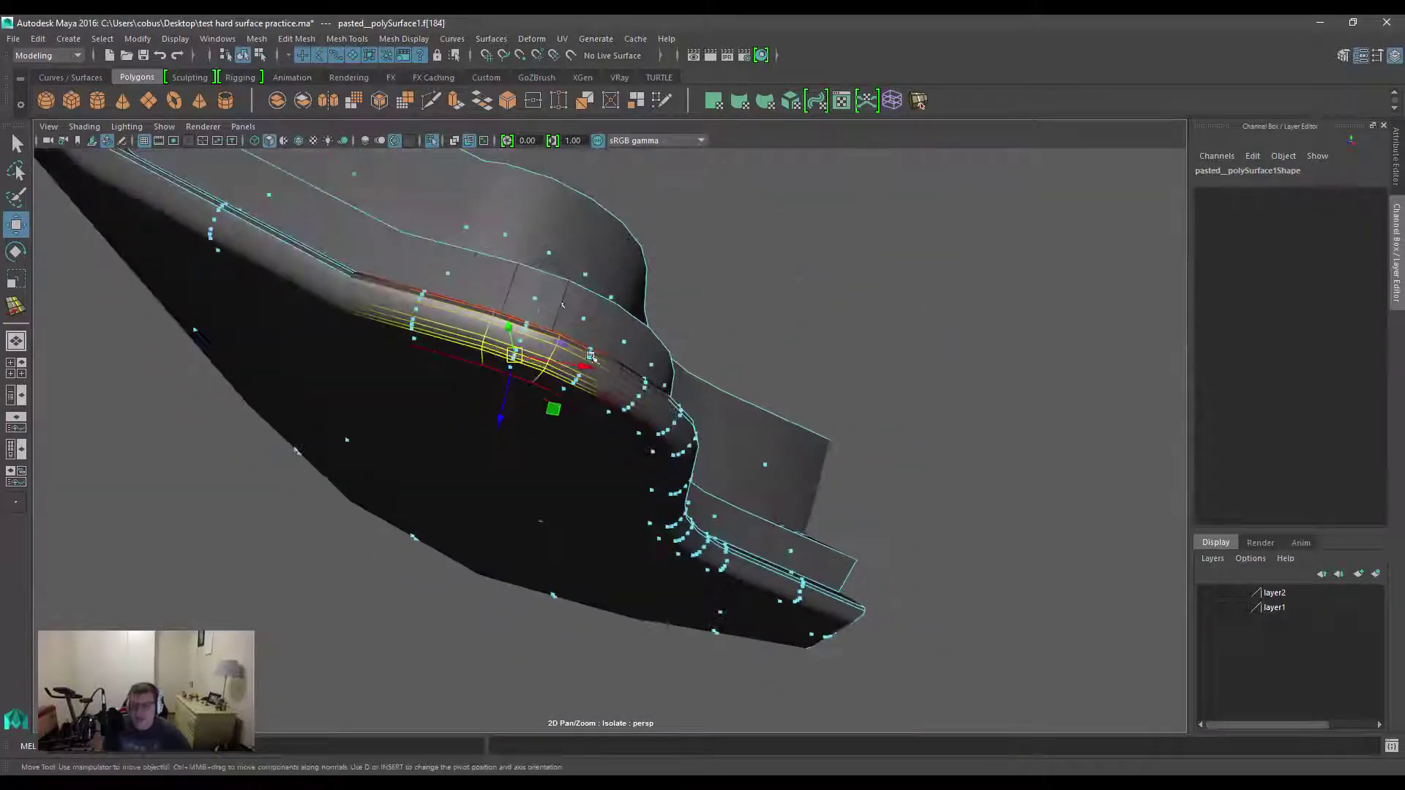
Return the panel to object mode, then turn off isolation to show the whole model with nothing selected.
right_drag(495, 441, 561, 311)
alt+drag(483, 386, 615, 348)
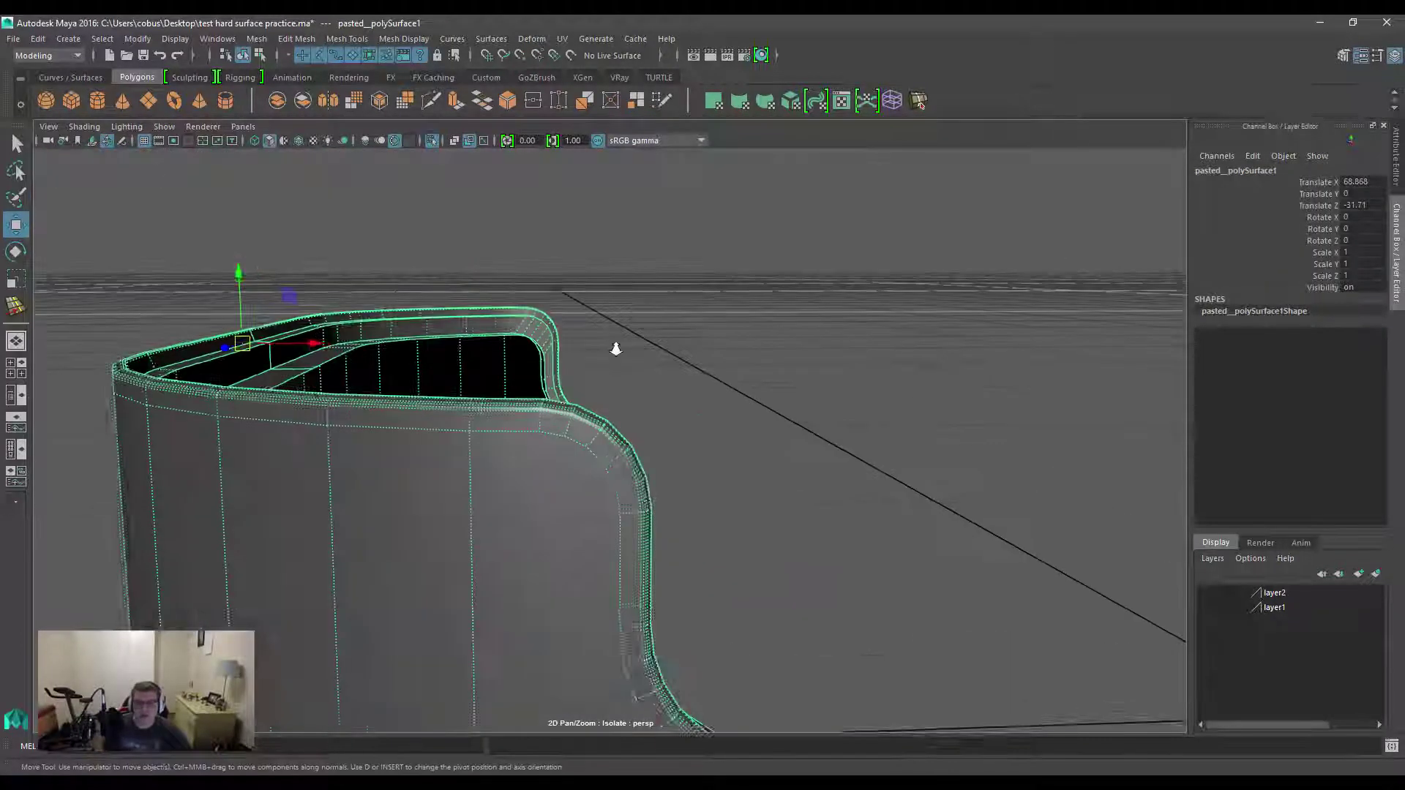
alt+right_drag(614, 348, 354, 298)
alt+middle_drag(354, 298, 385, 304)
double_click(46, 100)
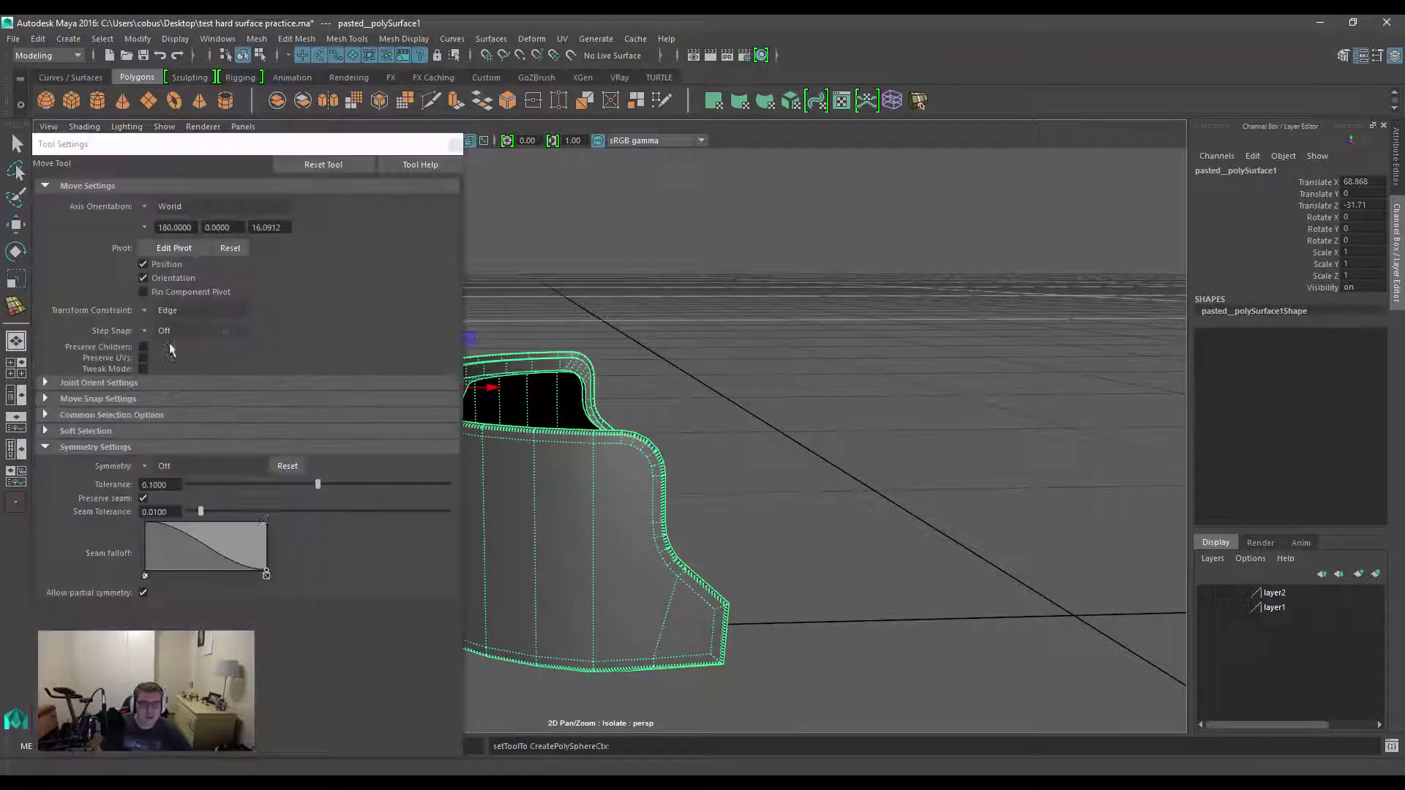
alt+drag(869, 455, 849, 454)
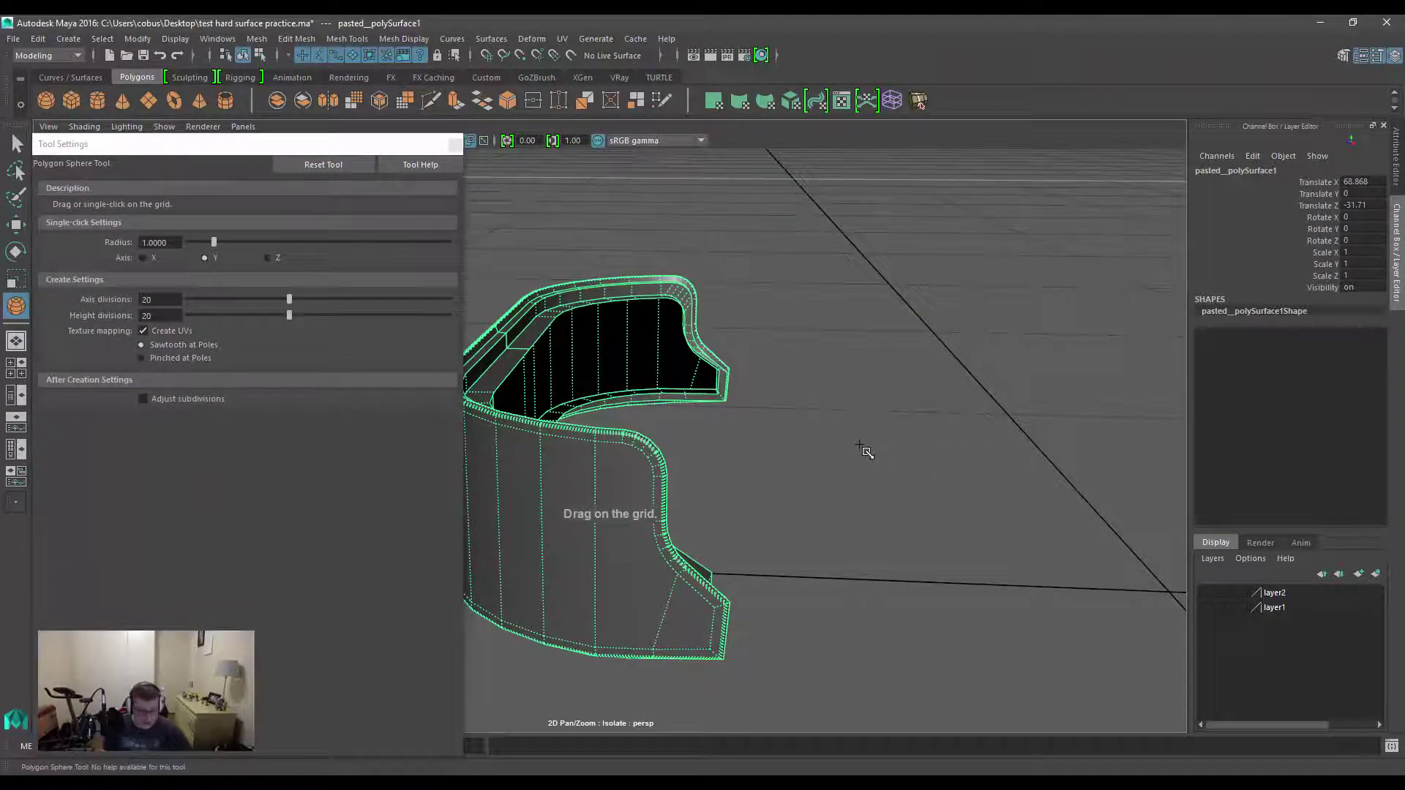
key(ctrl+1)
alt+right_drag(941, 498, 309, 189)
alt+middle_drag(570, 329, 841, 327)
key(w)
click(840, 326)
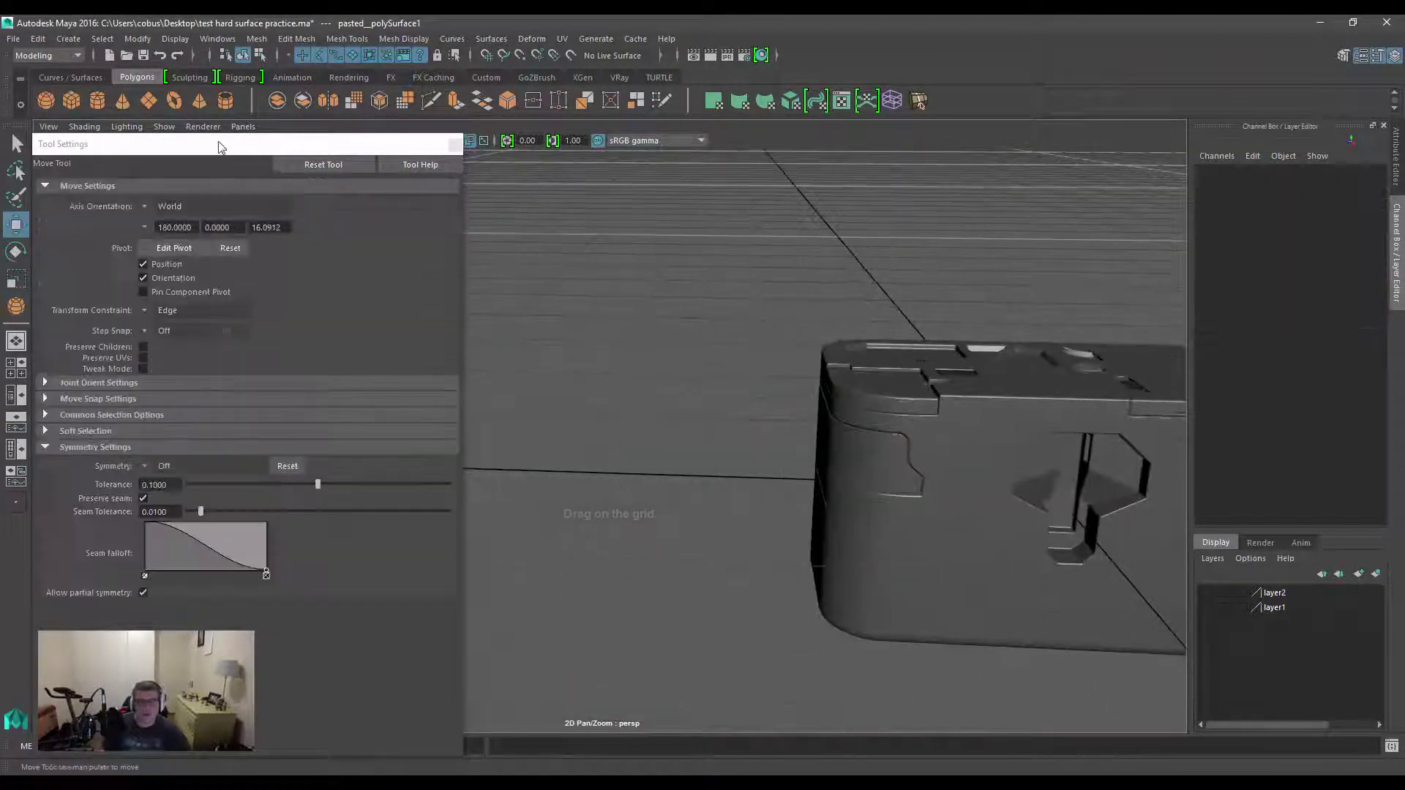
Draw a polygon sphere with a radius of about 5.39 on the grid beside the model.
click(122, 101)
click(45, 100)
alt+right_drag(713, 461, 651, 407)
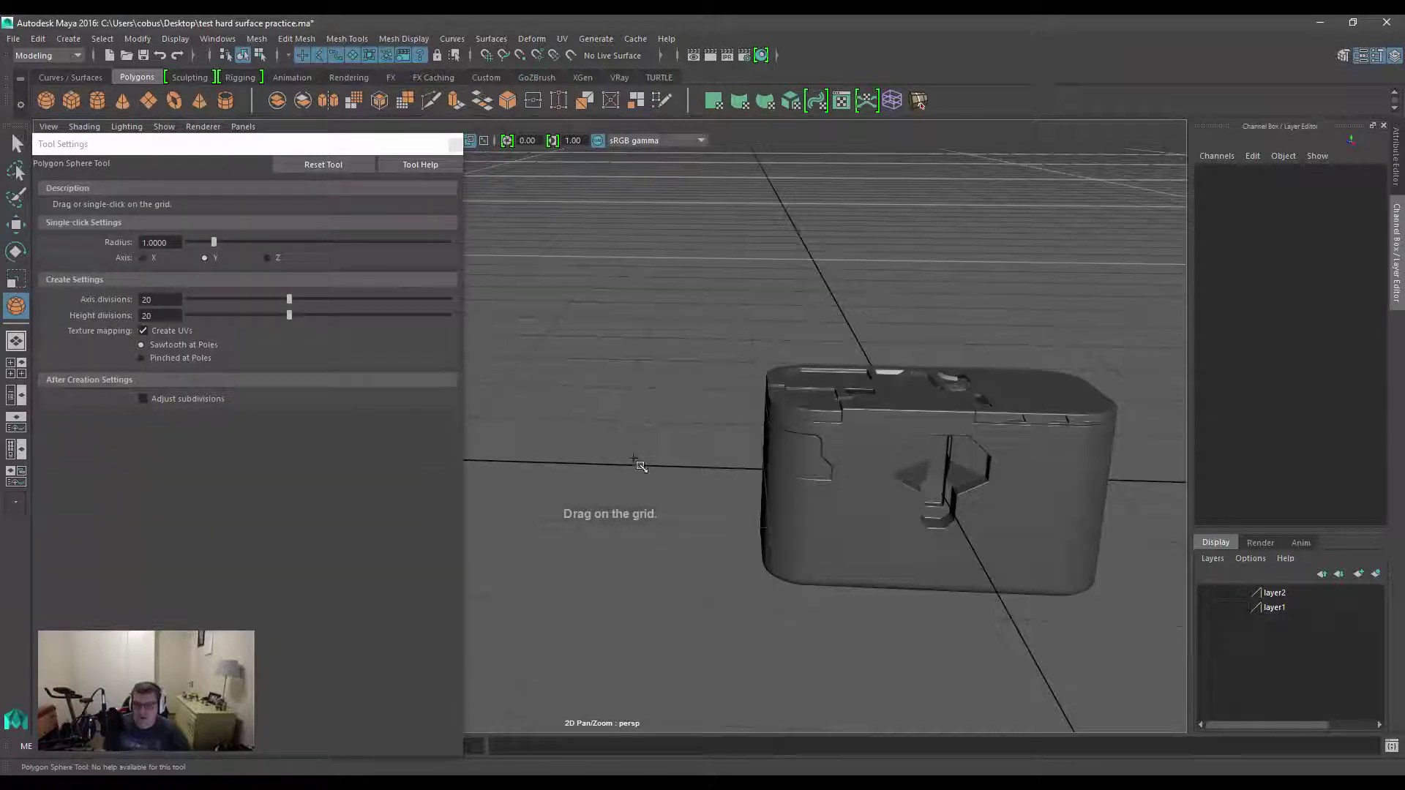
drag(567, 490, 669, 489)
key(w)
Select a face on the front of the sphere and widen the soft selection falloff across the surrounding faces.
scroll(660, 395, up, 5)
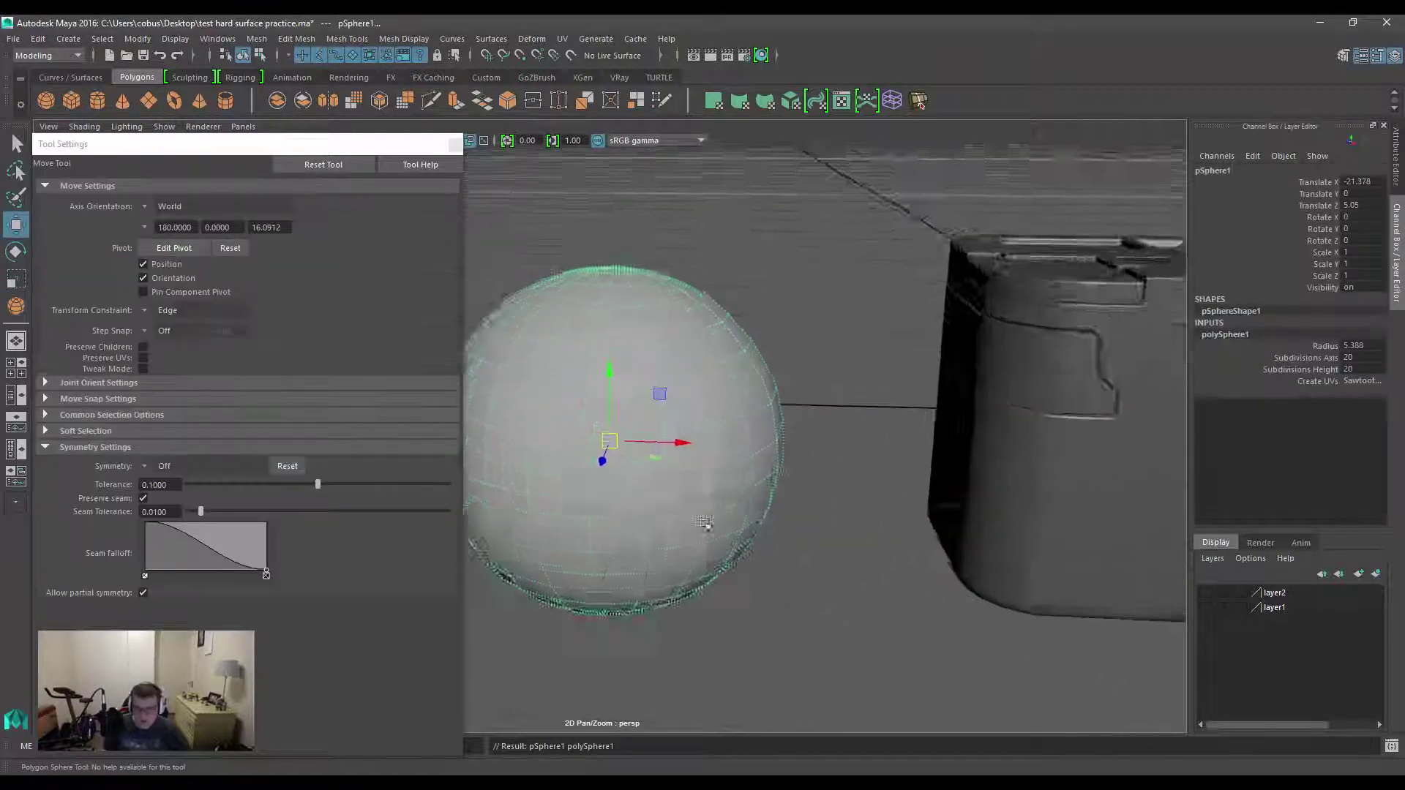
right_click(654, 380)
click(661, 363)
click(627, 406)
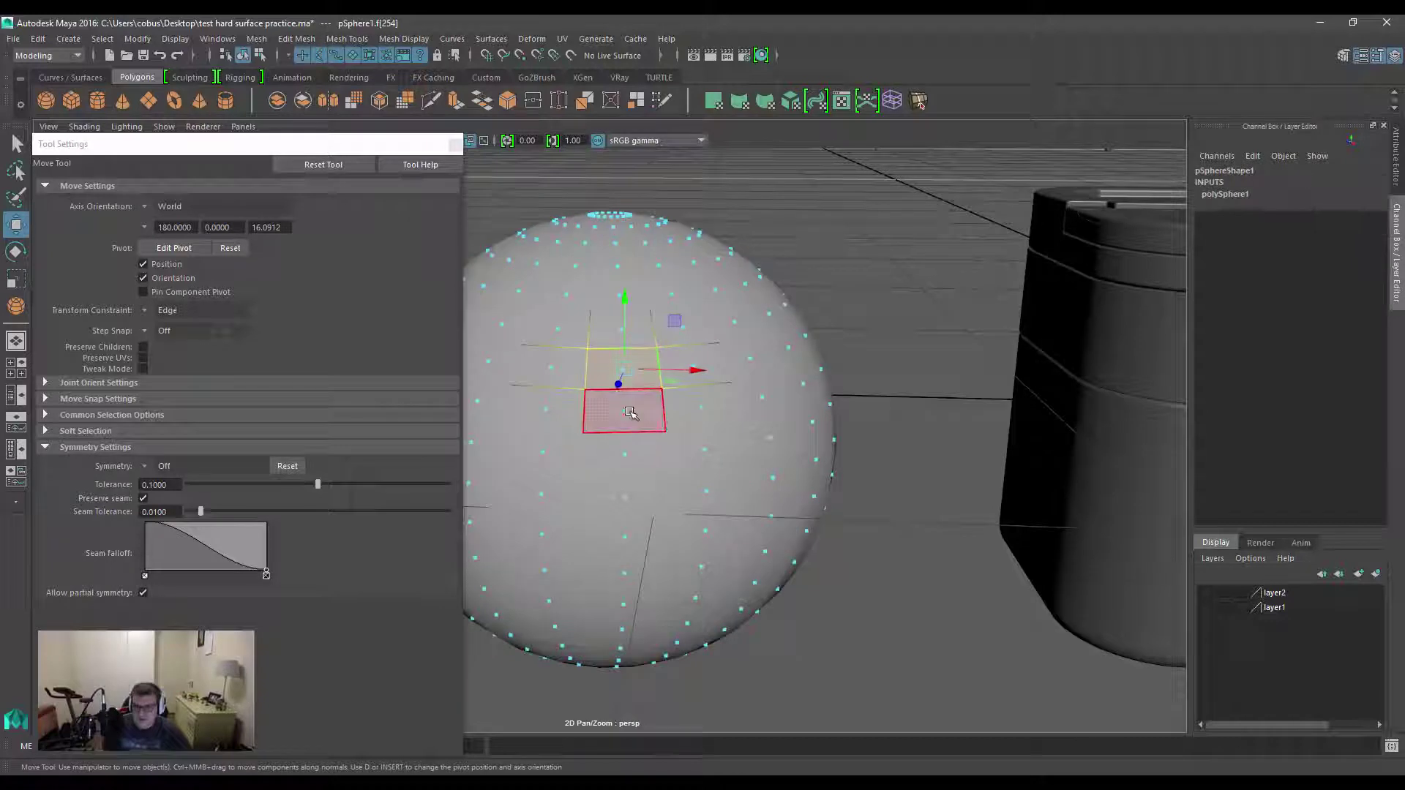
scroll(627, 406, up, 3)
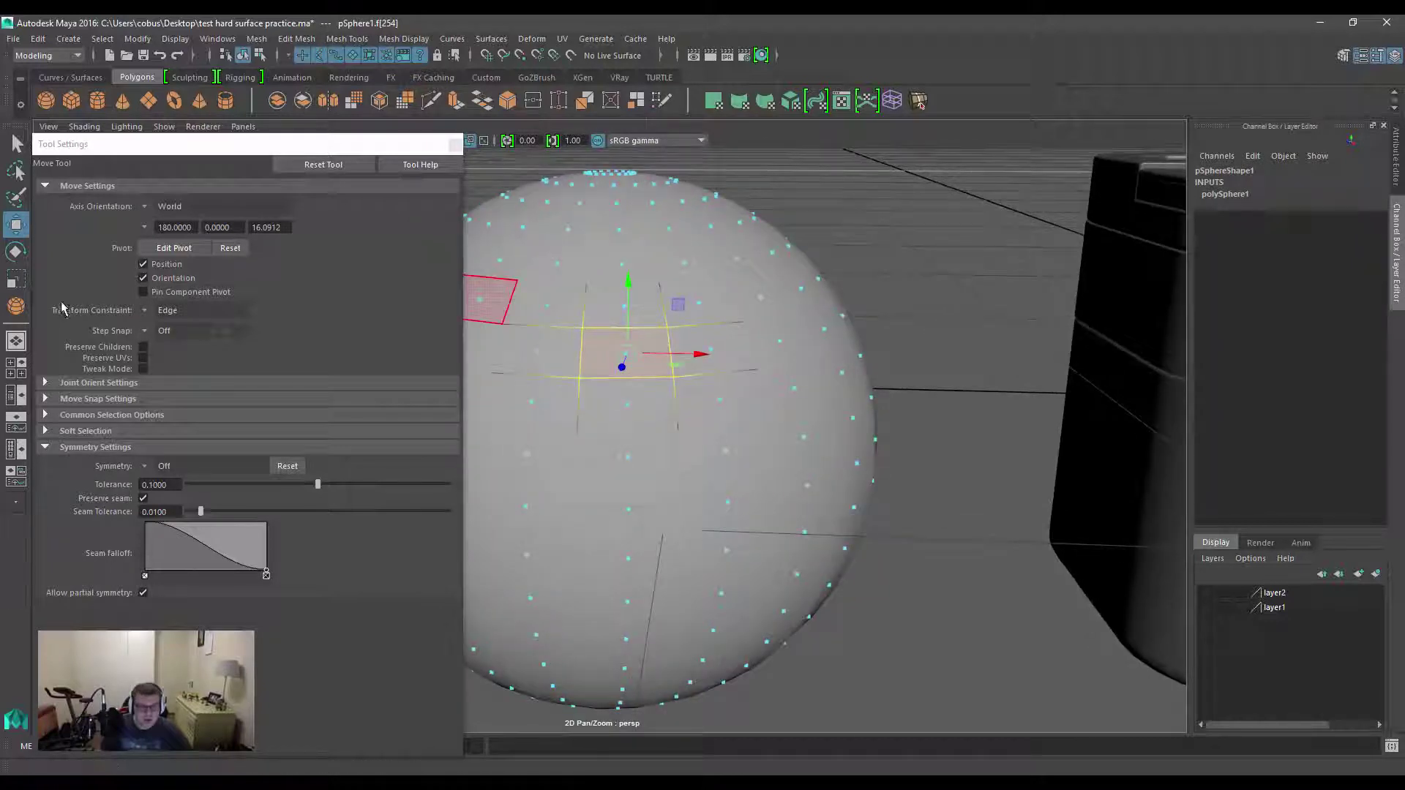
alt+middle_drag(722, 382, 824, 392)
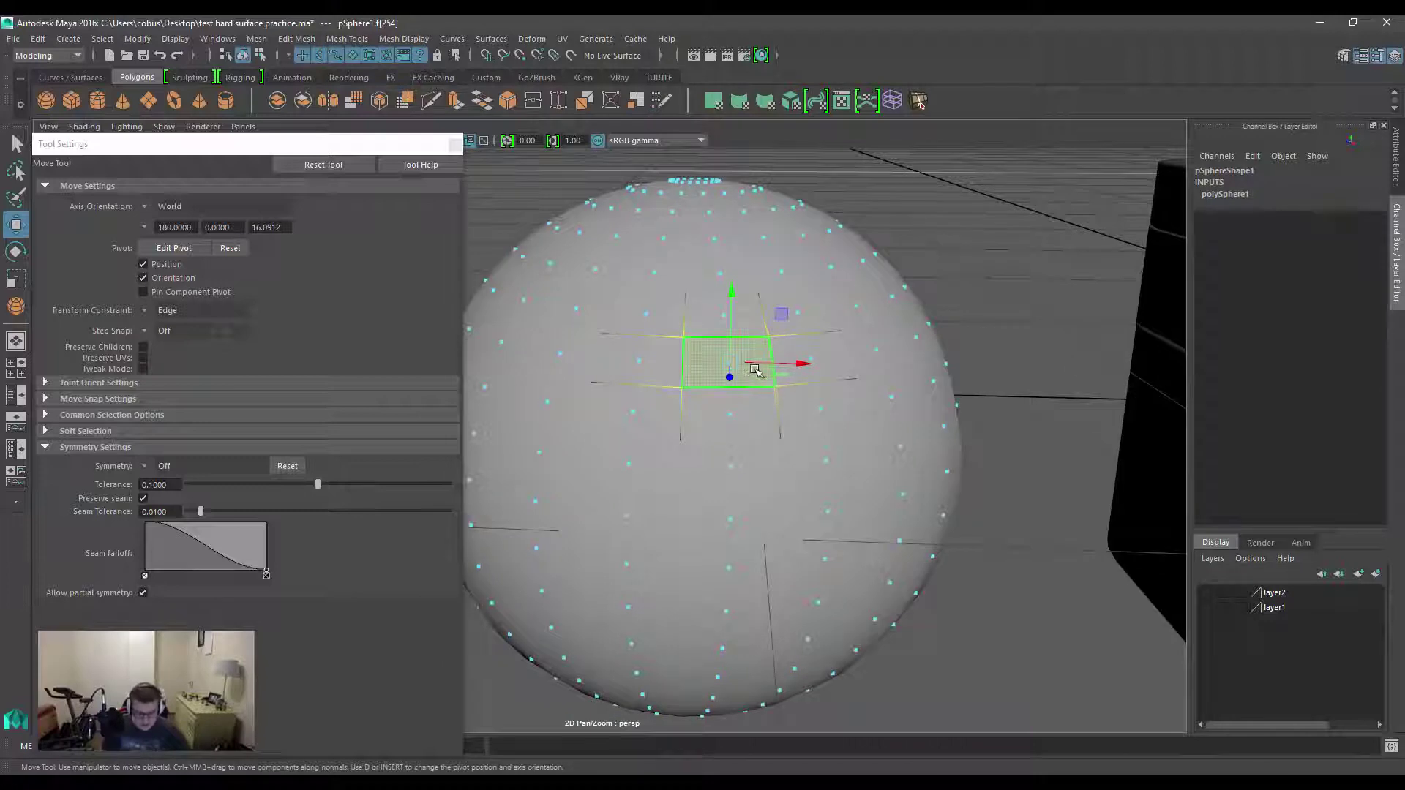
key(b)
drag(761, 367, 856, 396)
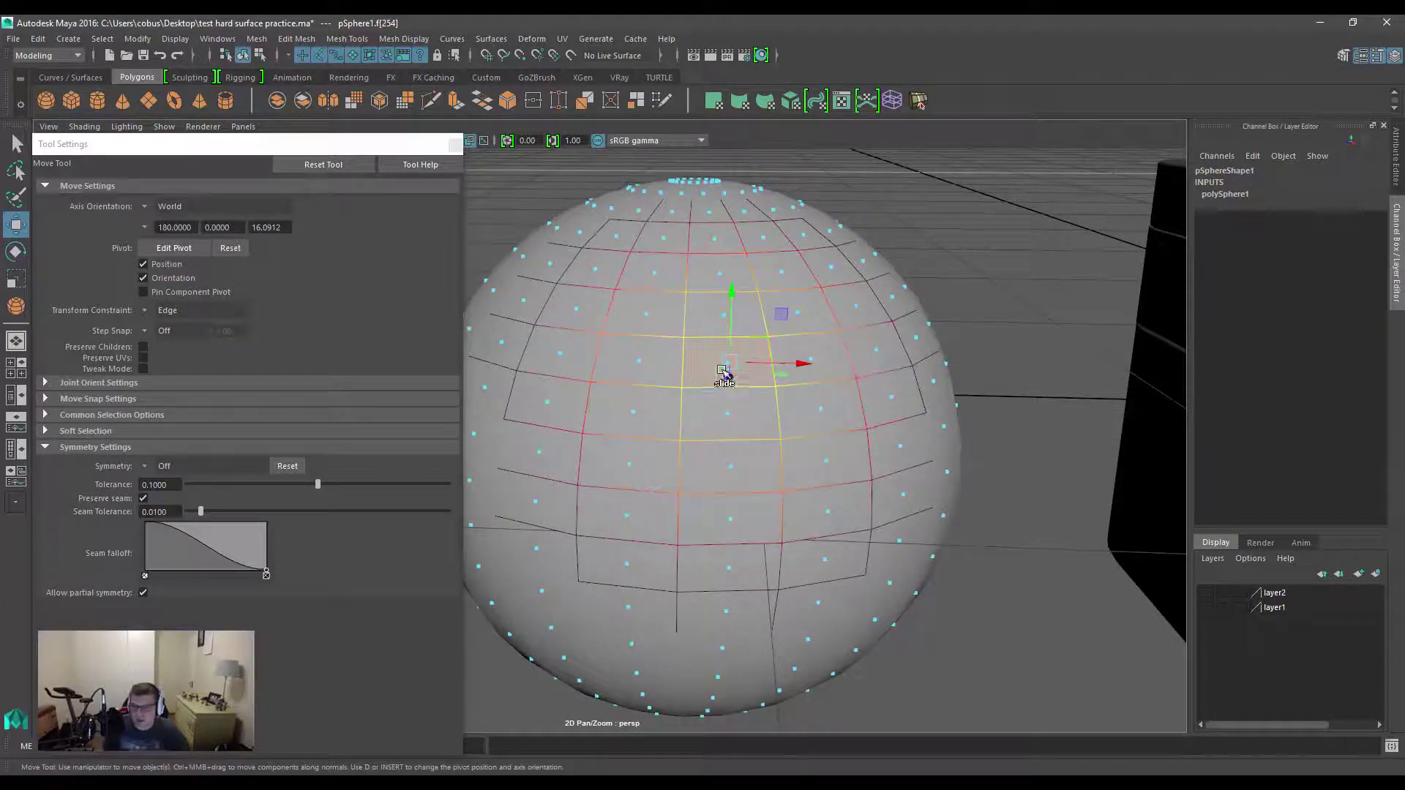
Slide the soft-selected face across the sphere's surface, and undo the move.
alt+drag(731, 360, 825, 298)
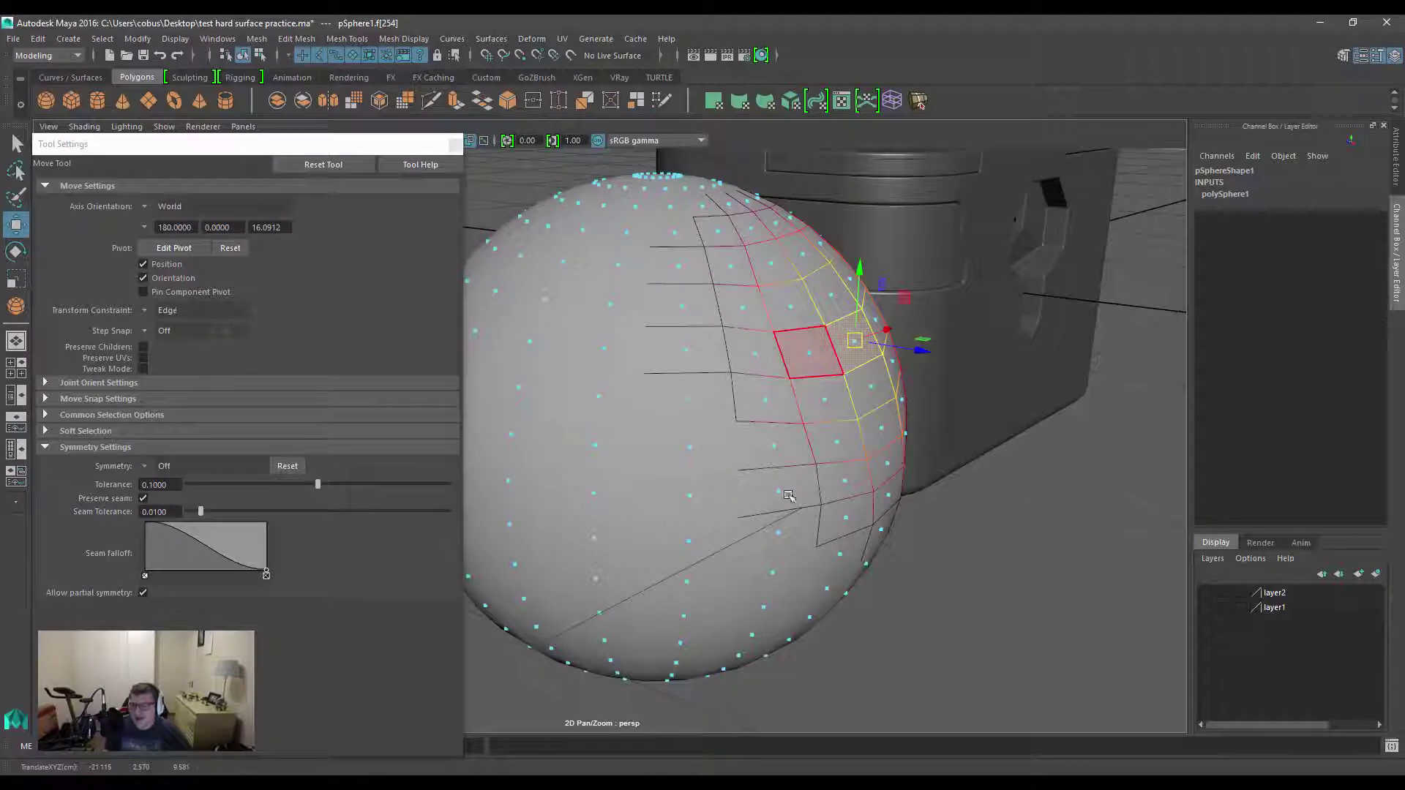
alt+drag(788, 490, 717, 468)
key(ctrl+z)
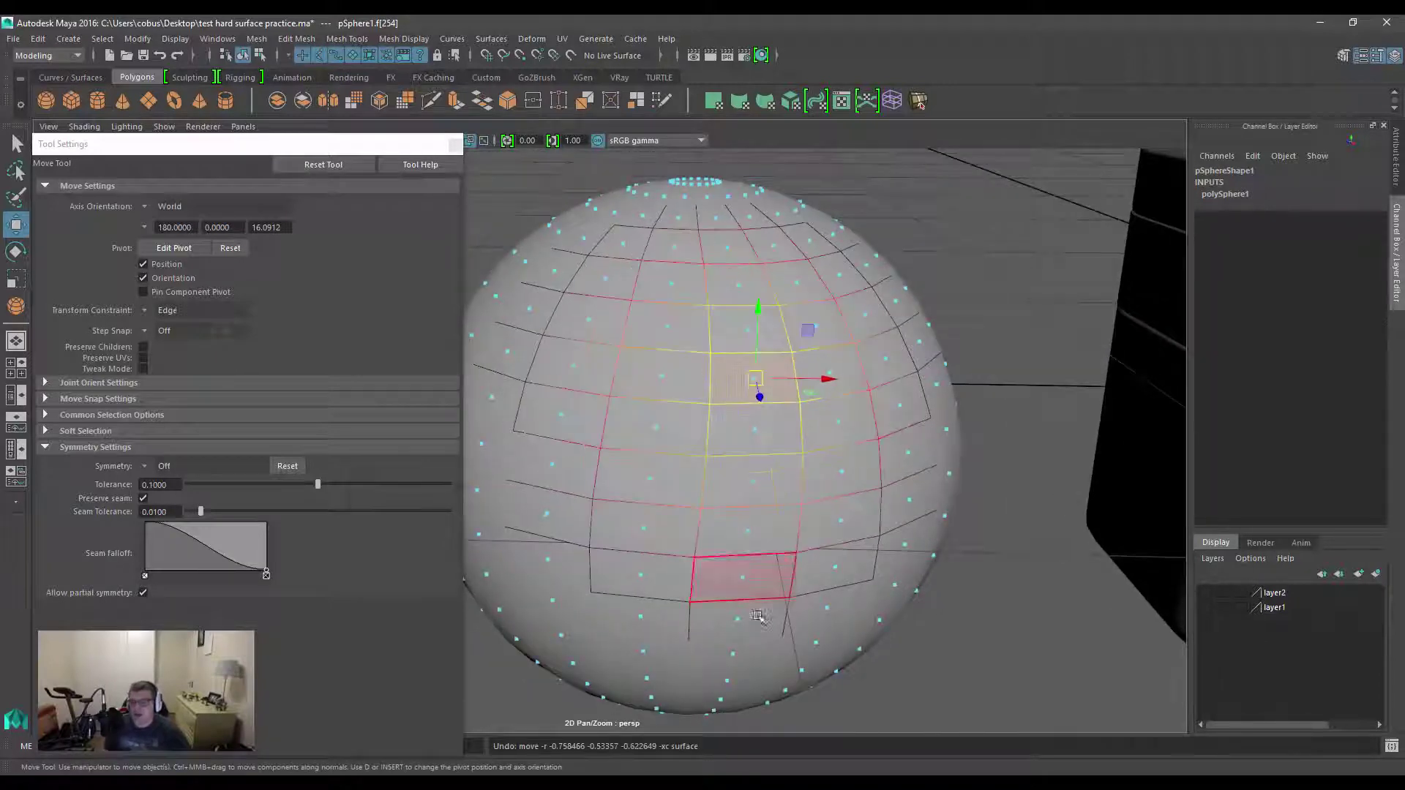
Close the tool settings to clear the view around the soft-selected face on the sphere.
alt+right_drag(784, 524, 756, 448)
alt+drag(756, 449, 695, 439)
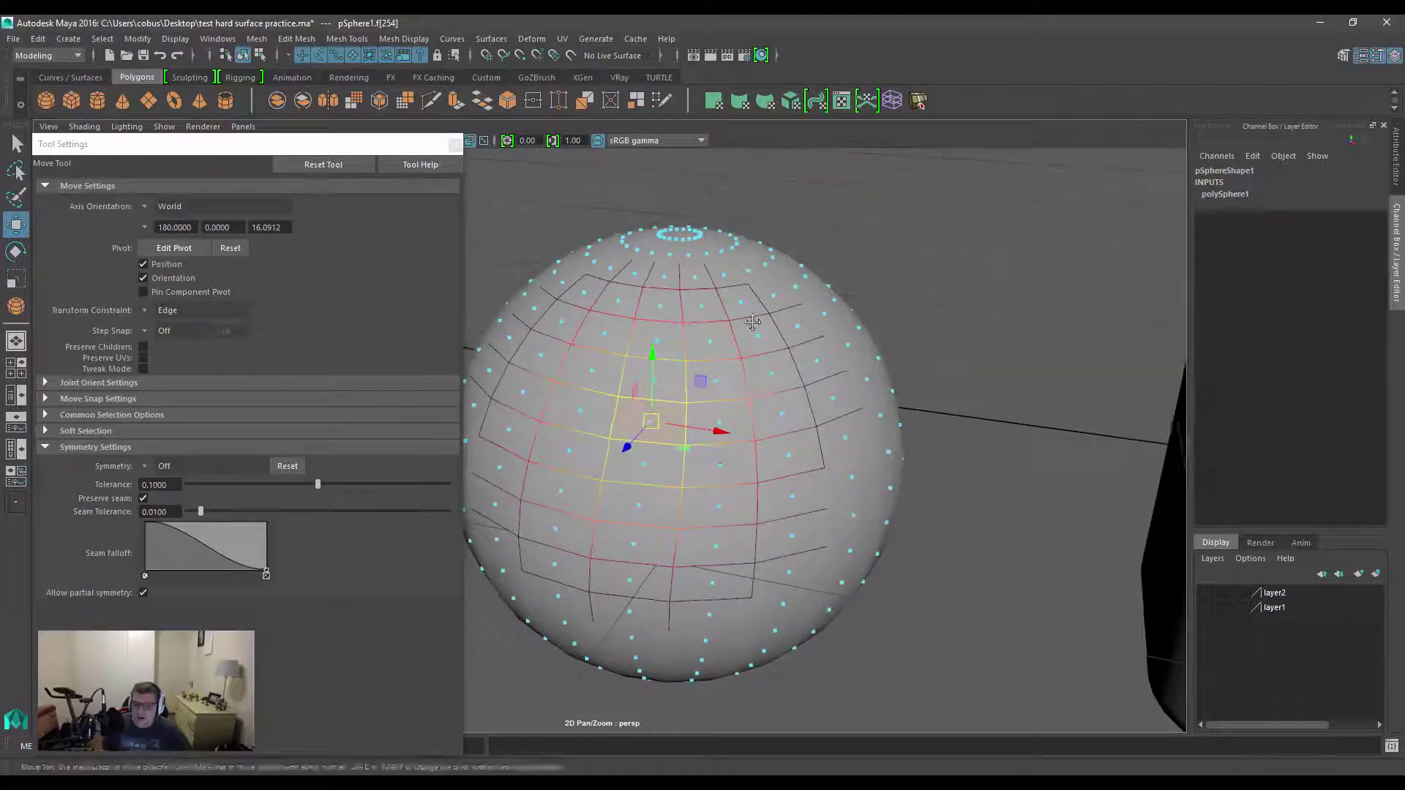
alt+middle_drag(753, 319, 685, 242)
click(455, 144)
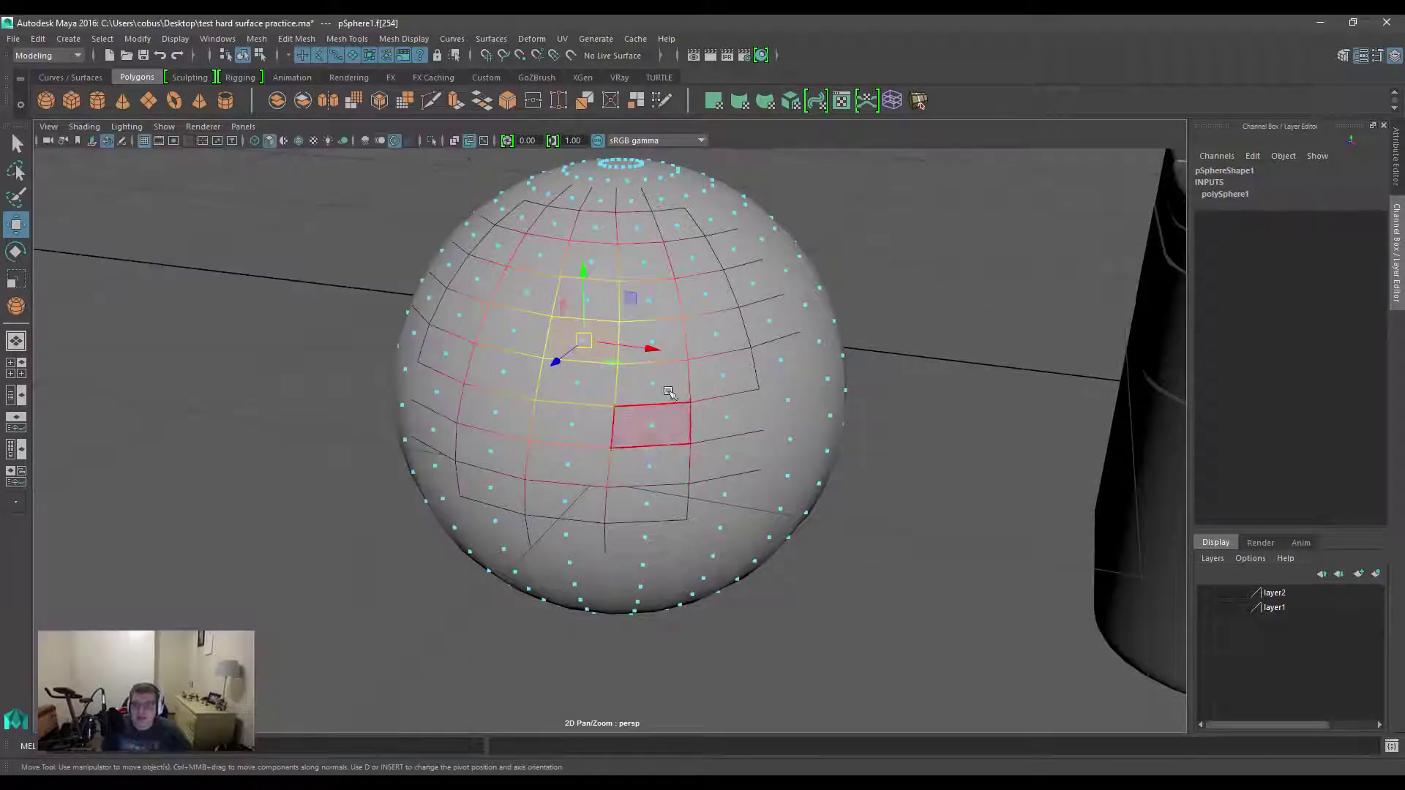
alt+drag(651, 417, 536, 401)
scroll(534, 399, up, 3)
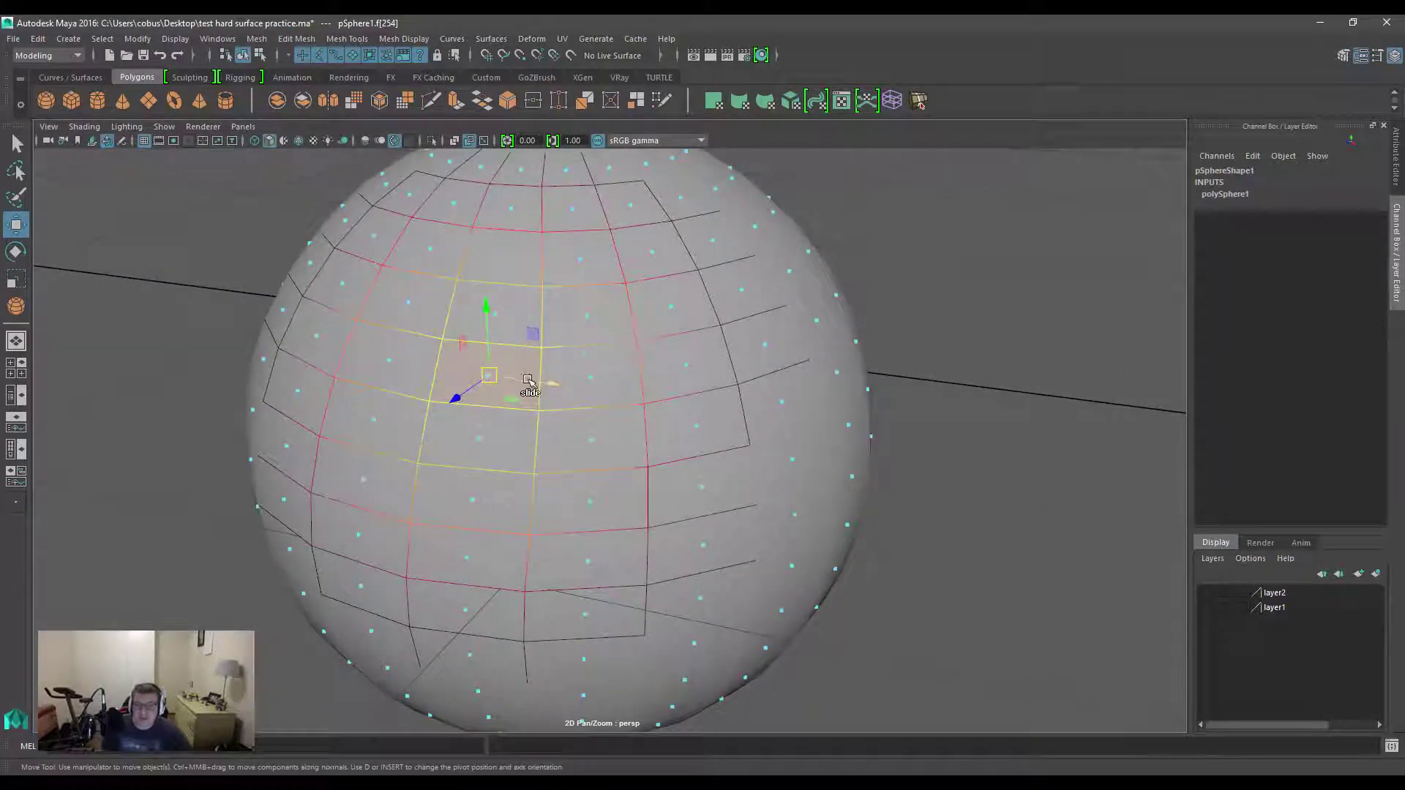